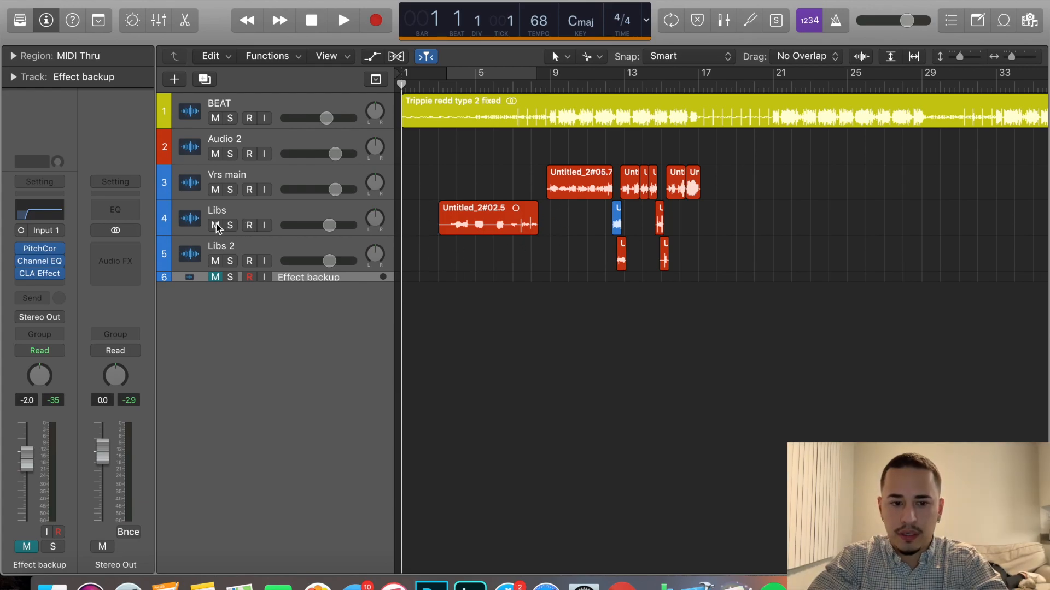
Mute the Libs and Libs 2 tracks and set a four-bar cycle range starting at bar 9.
click(215, 225)
click(217, 260)
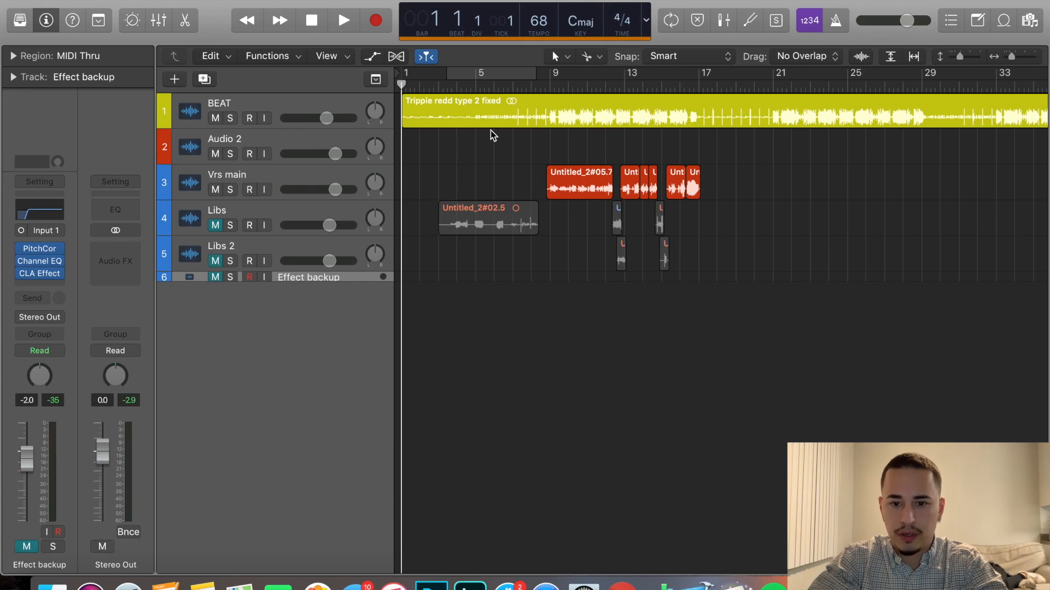
click(549, 85)
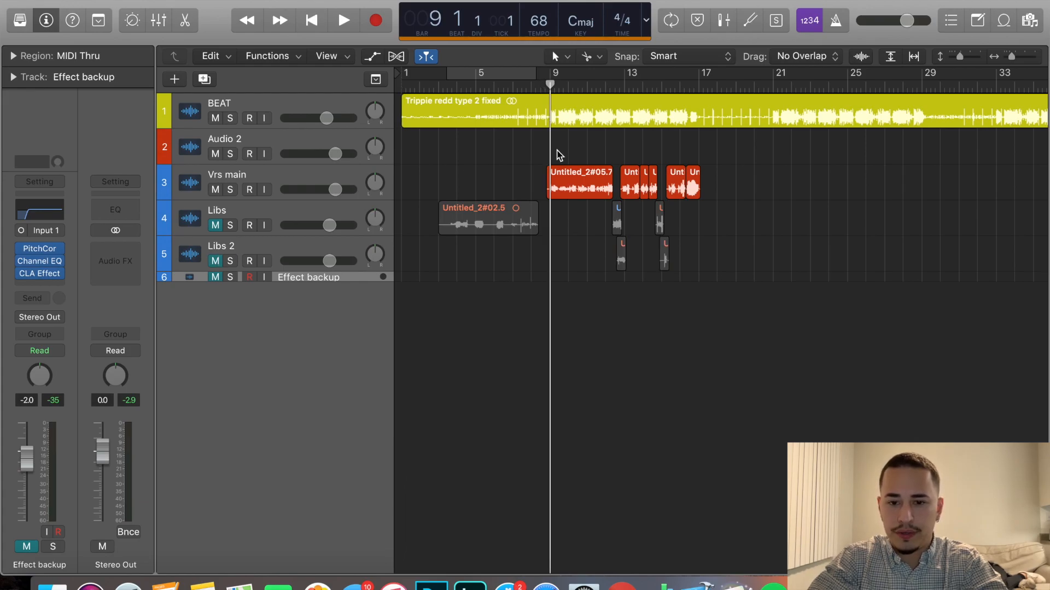
drag(551, 74, 624, 87)
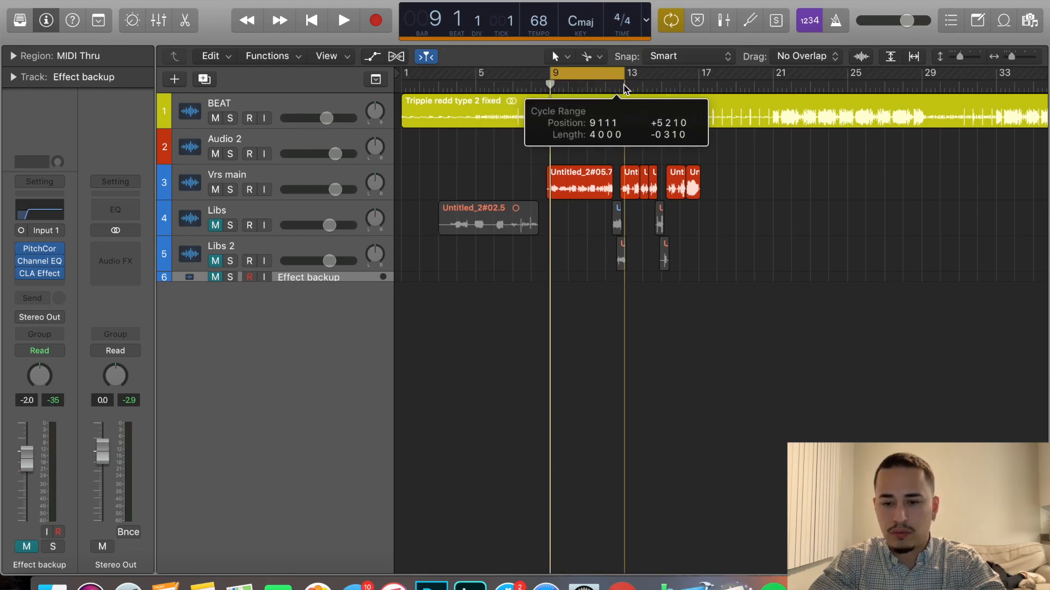
drag(625, 88, 624, 87)
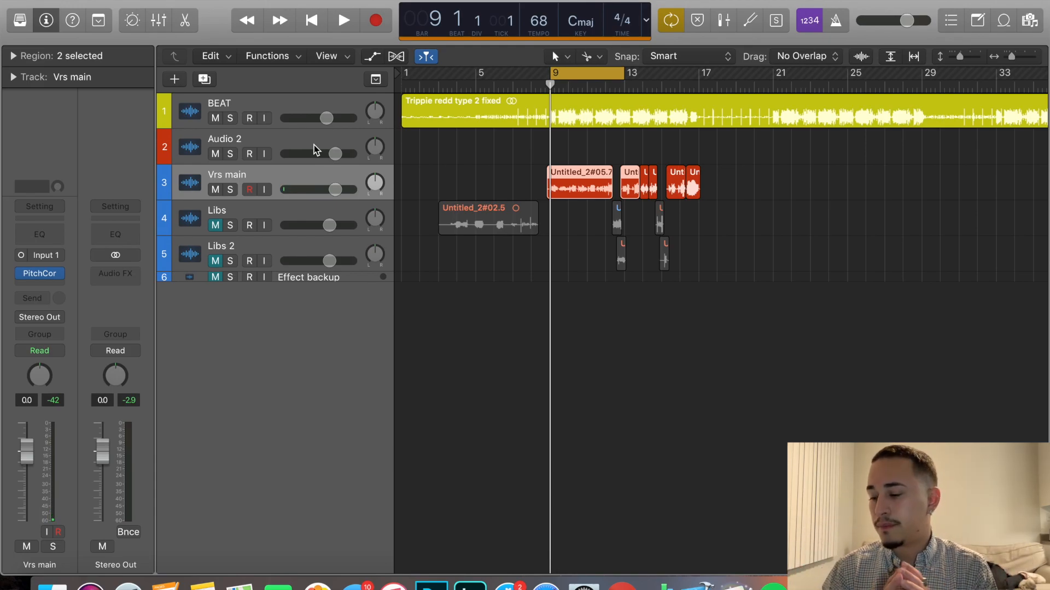
Deselect the regions and listen to the cycled section of the main verse vocal over the beat.
click(613, 148)
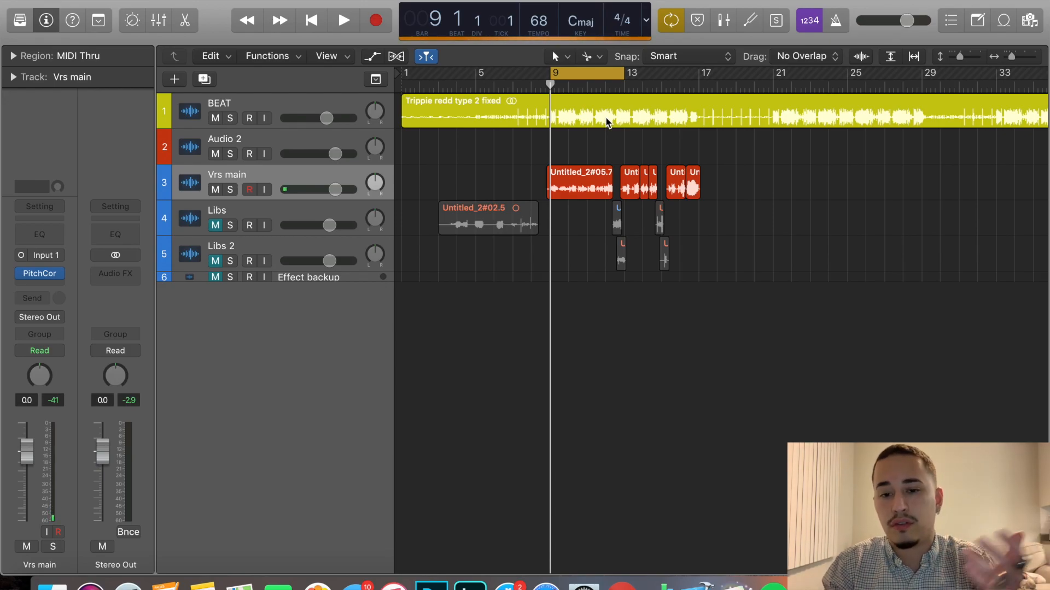
key(space)
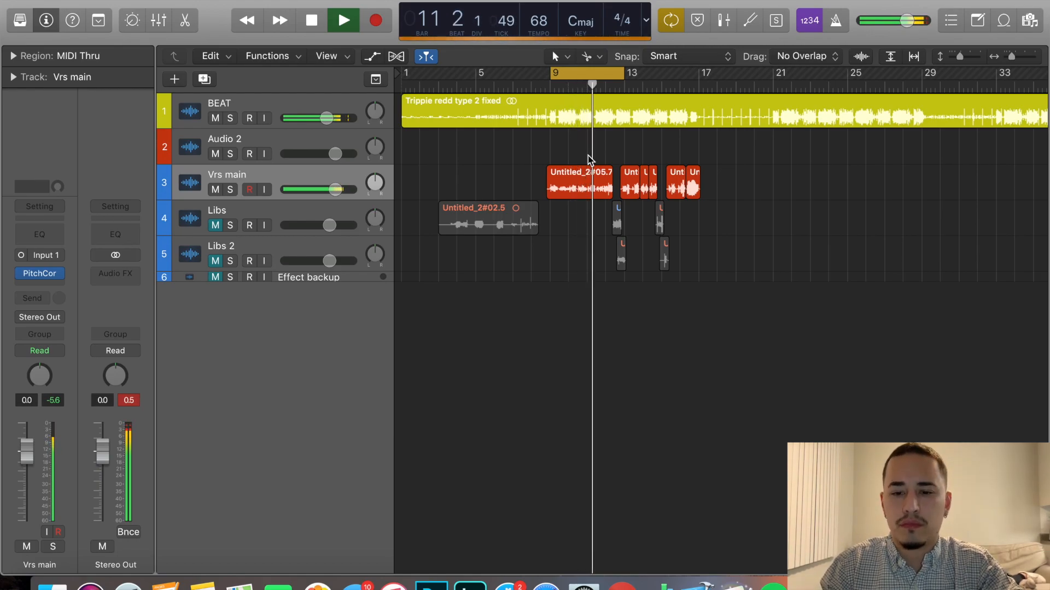
key(space)
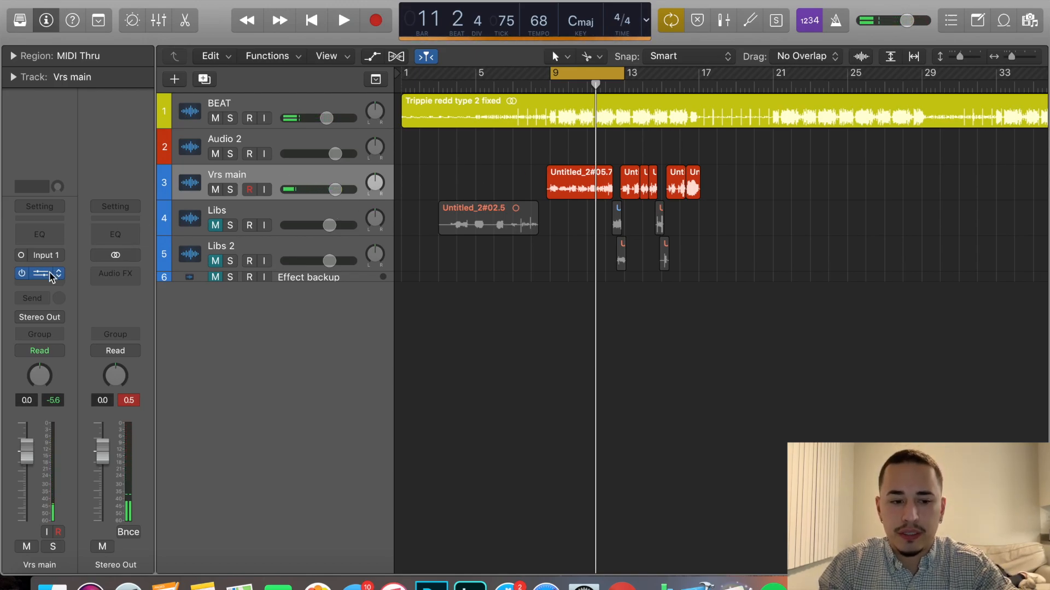
Open the Pitch Correction plug-in on the Vrs main track, review its scale and response settings, and close it.
mouse_move(47, 276)
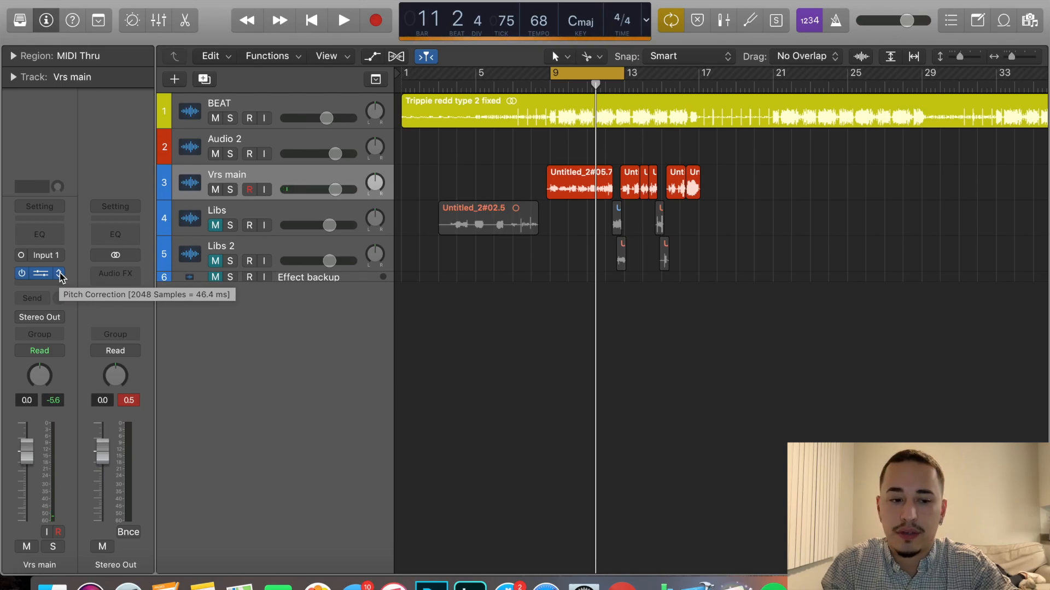
click(44, 275)
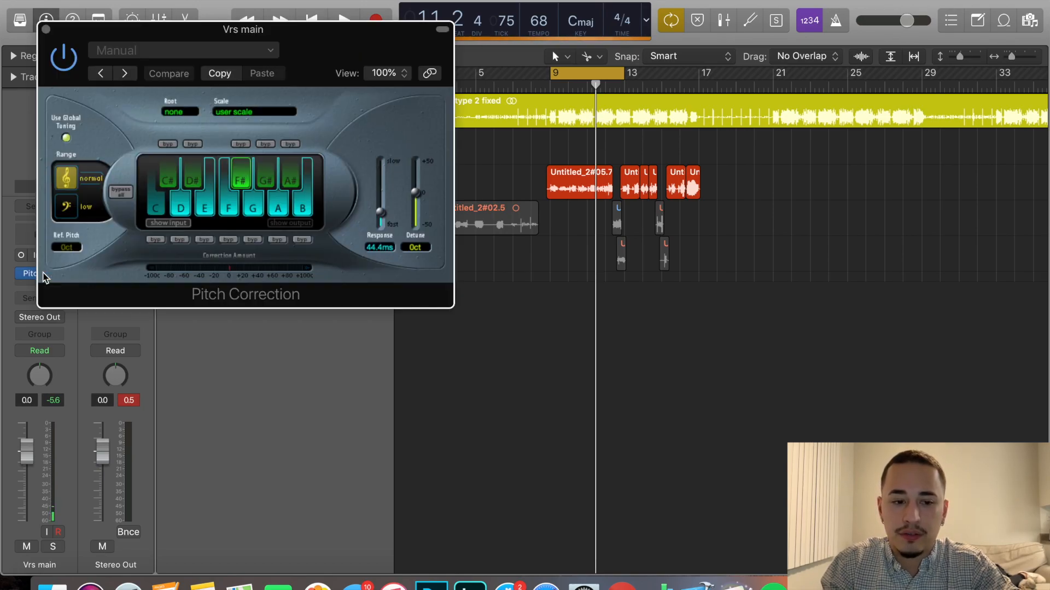
drag(182, 40, 279, 44)
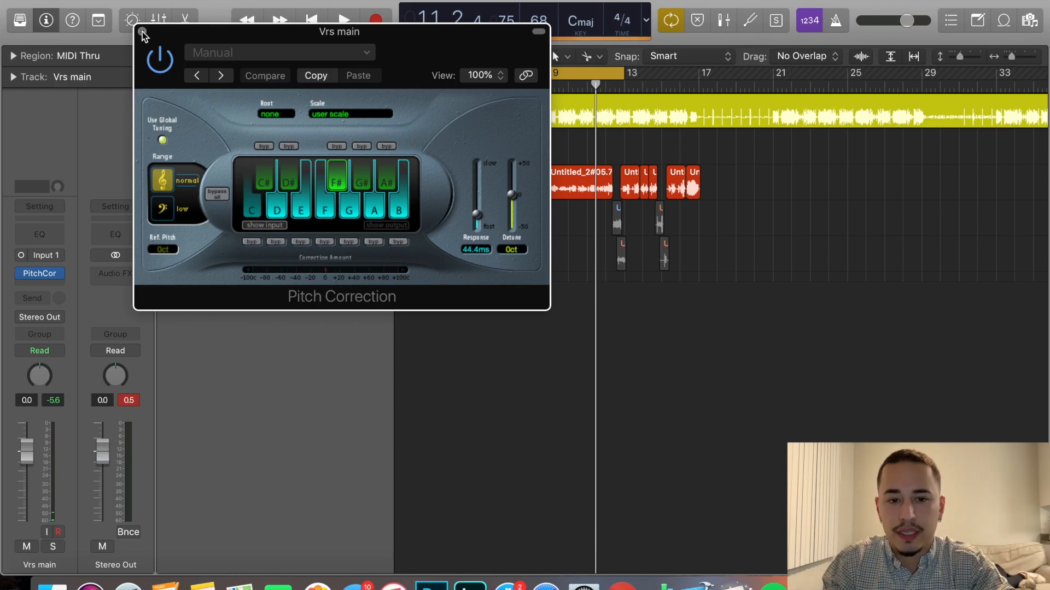
click(142, 32)
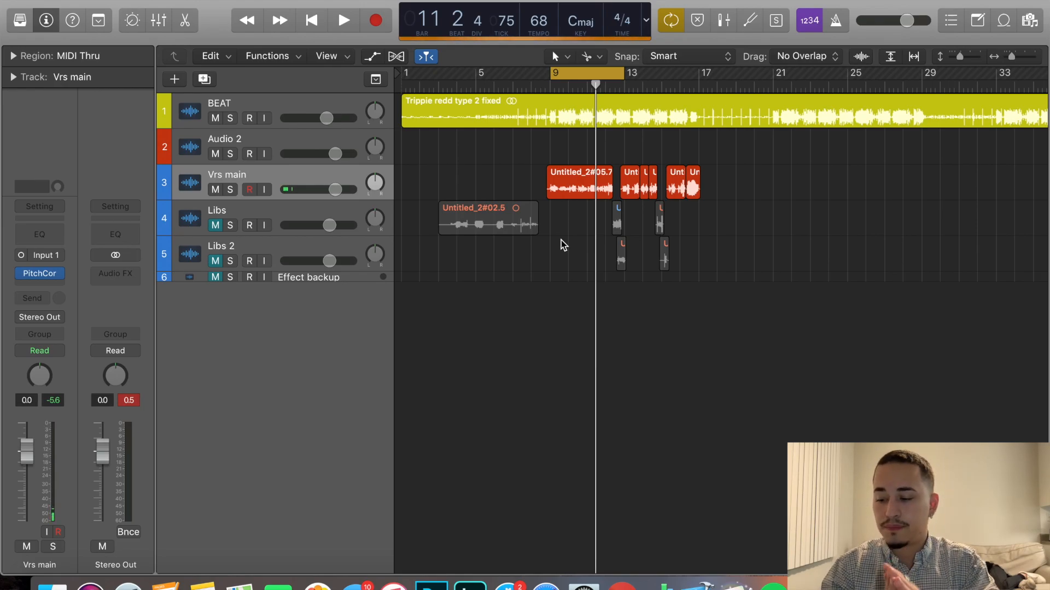
Insert a mono Channel EQ after Pitch Correction on the Vrs main track and turn on its analyzer.
click(40, 287)
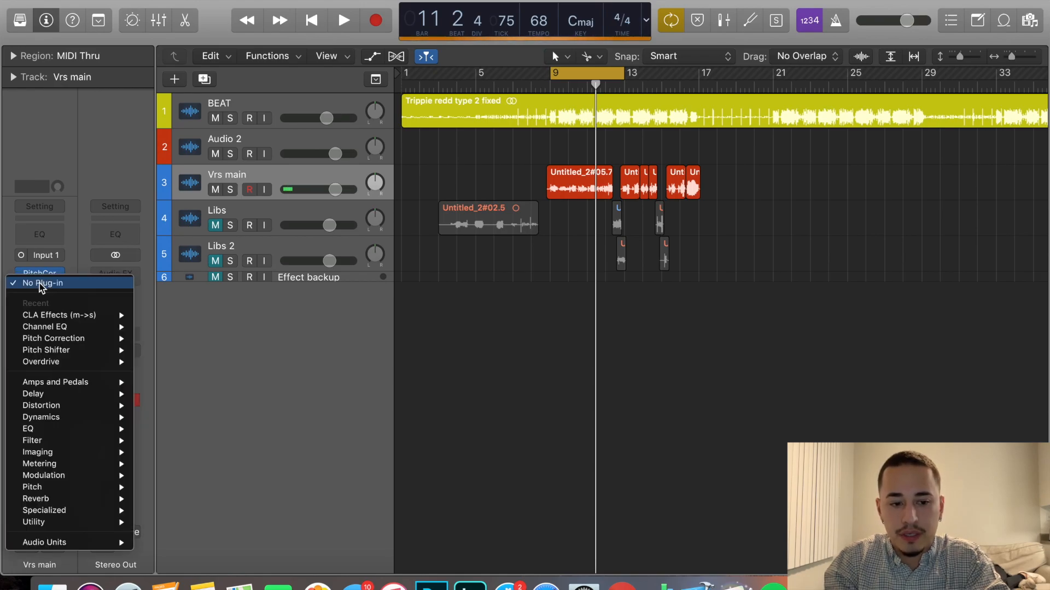
mouse_move(77, 330)
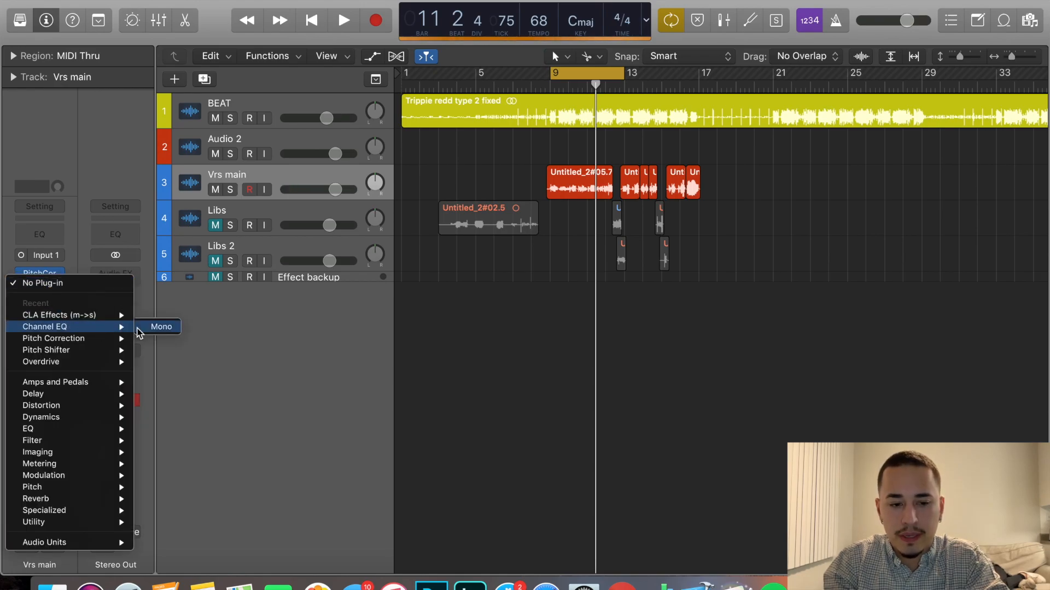
click(138, 328)
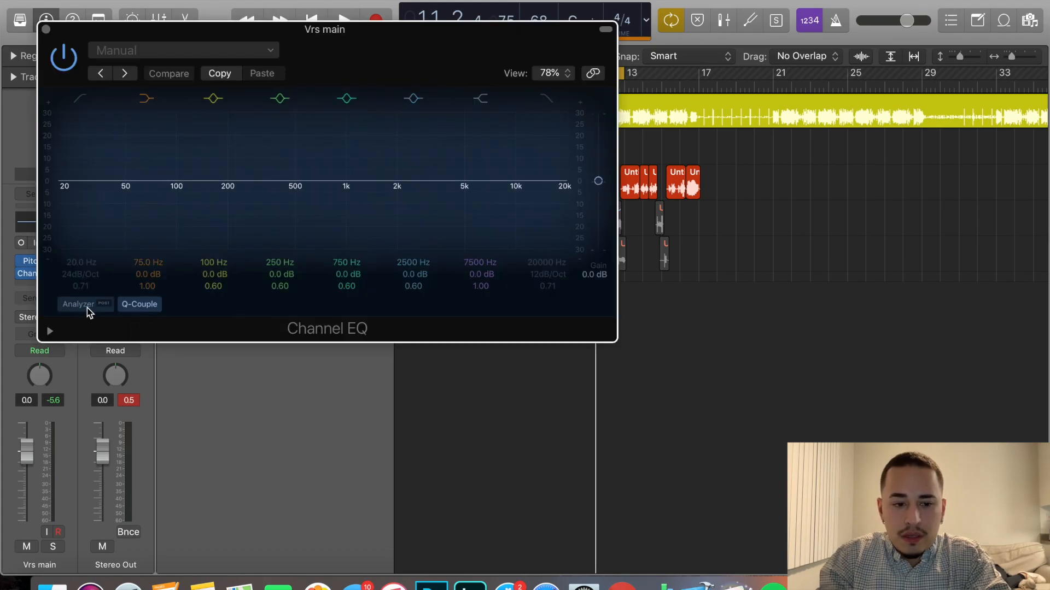
click(84, 307)
Enable the Channel EQ's low cut with a 48 dB/Oct slope at 81 Hz, keeping the analyzer on.
click(80, 98)
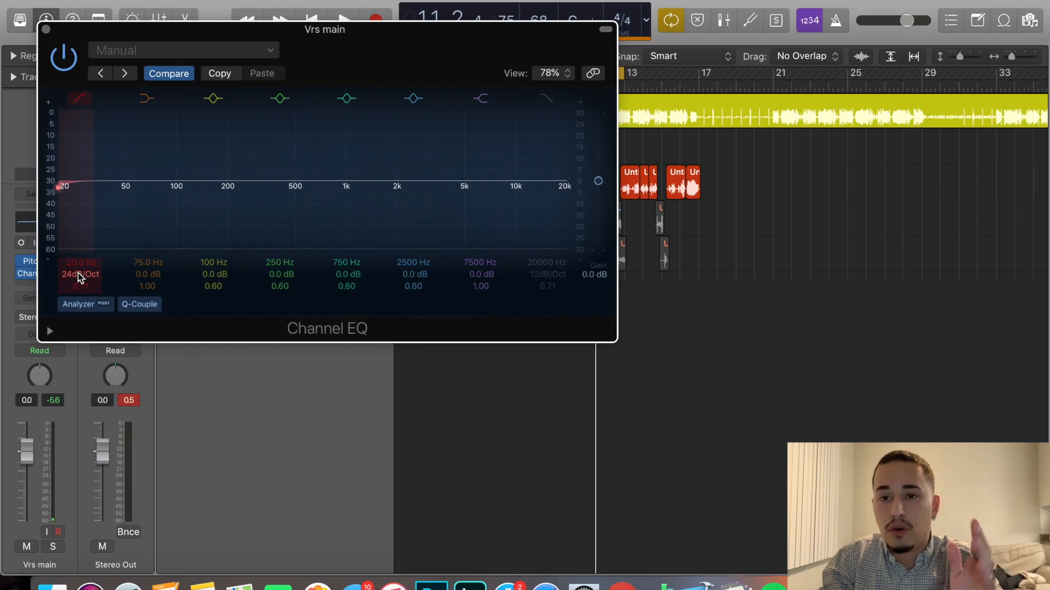
drag(59, 187, 159, 187)
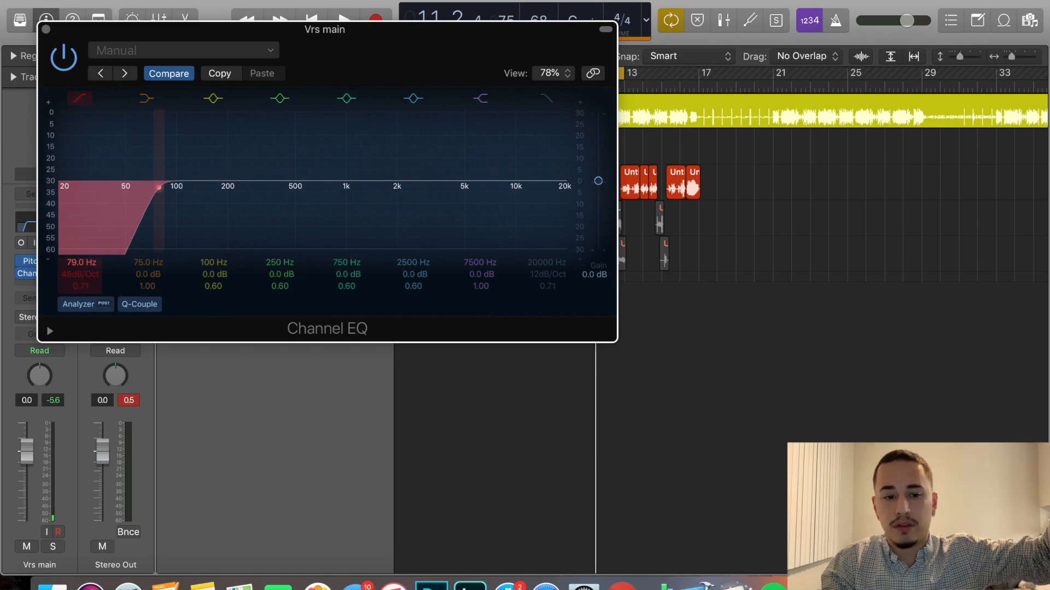
drag(160, 187, 161, 187)
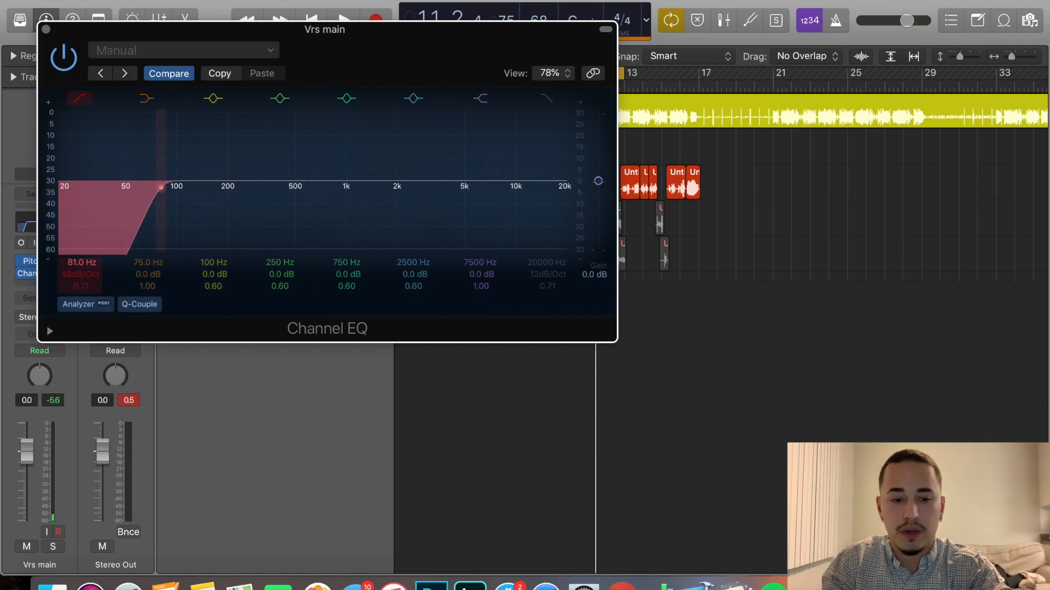
click(86, 308)
click(85, 309)
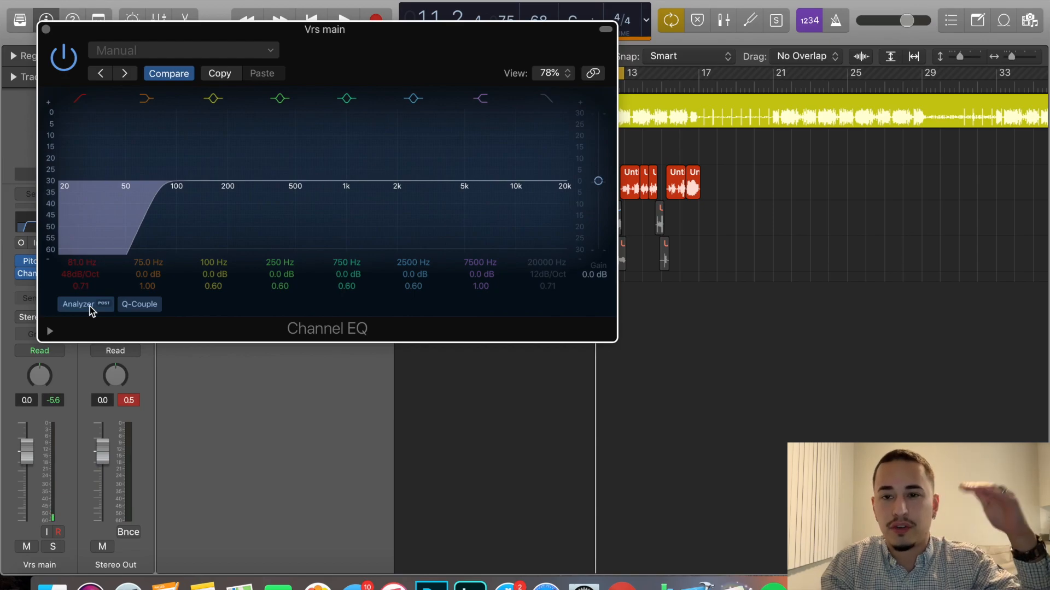
Raise the EQ's low cut to 94 Hz during cycle playback, turn off the 250 Hz band, and close the EQ.
drag(347, 56, 386, 161)
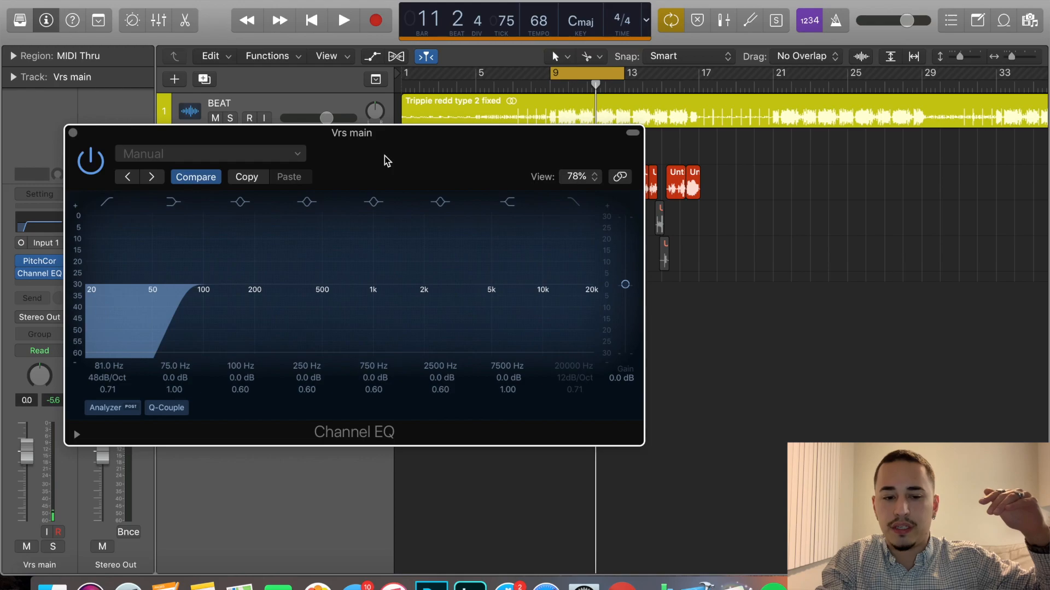
key(space)
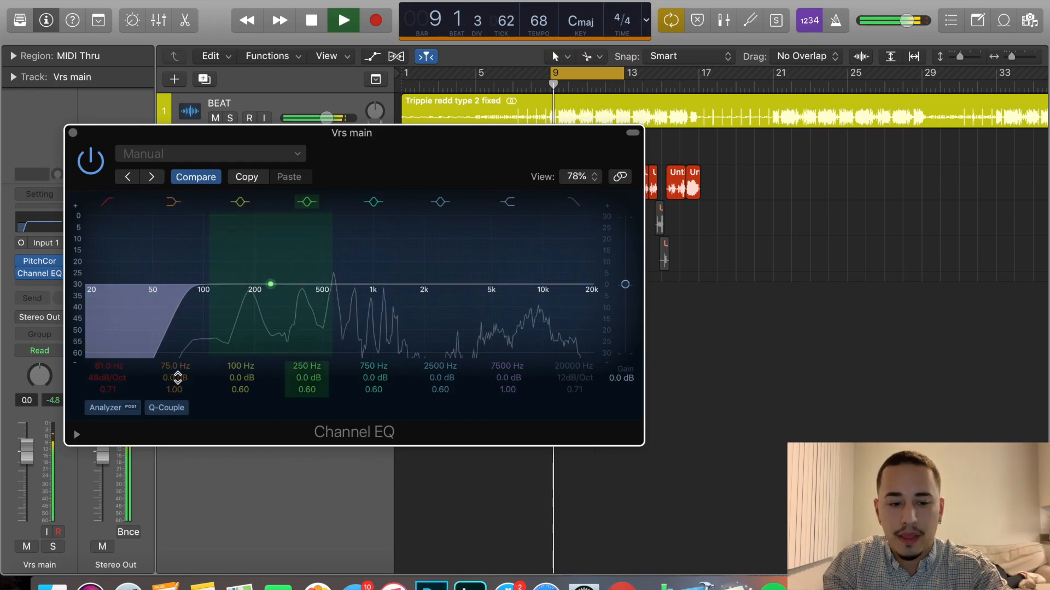
drag(414, 146, 626, 173)
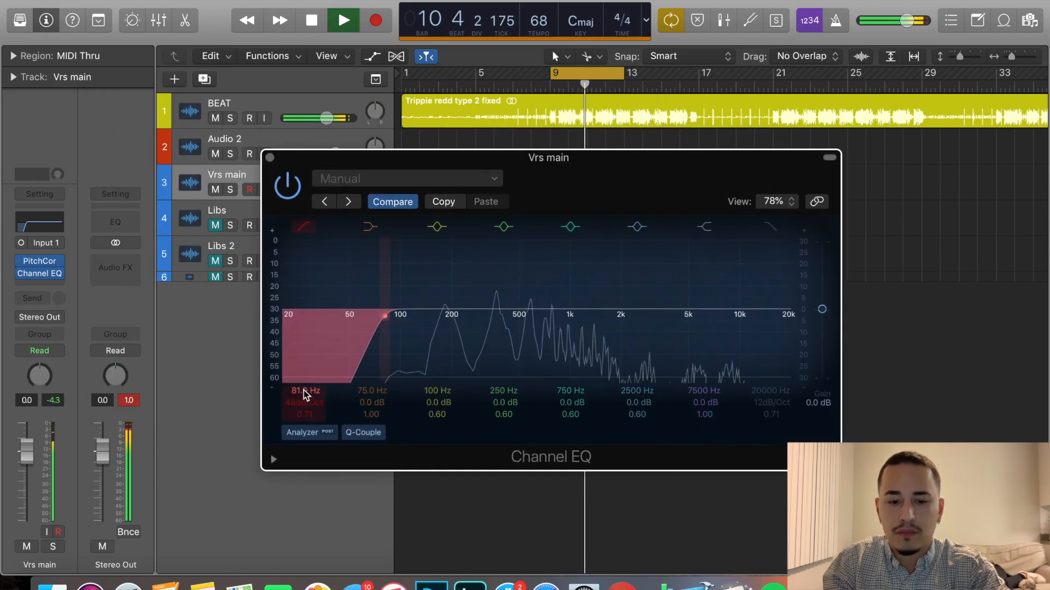
drag(300, 393, 300, 372)
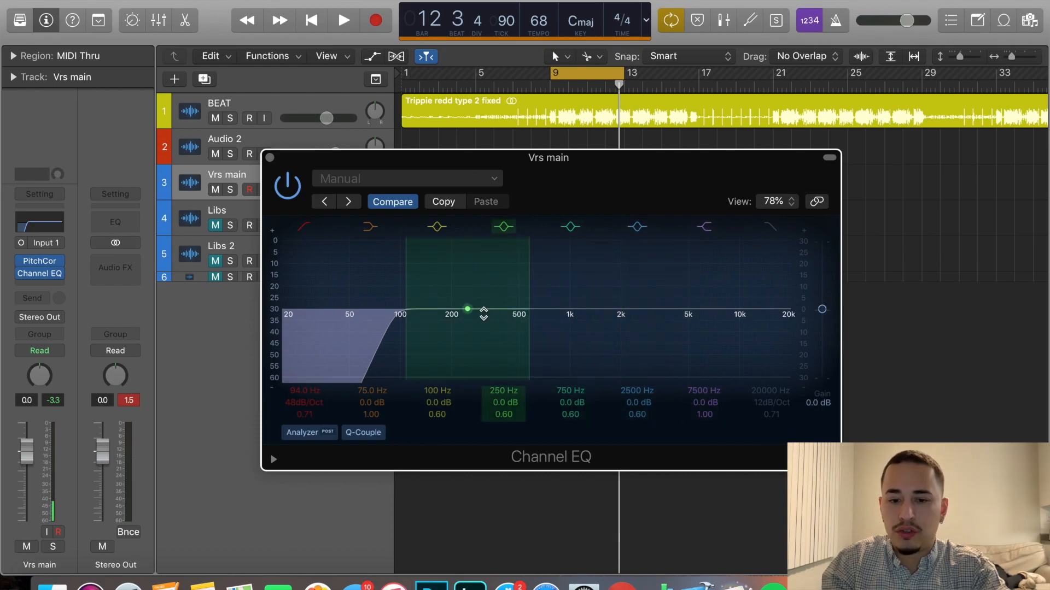
click(503, 229)
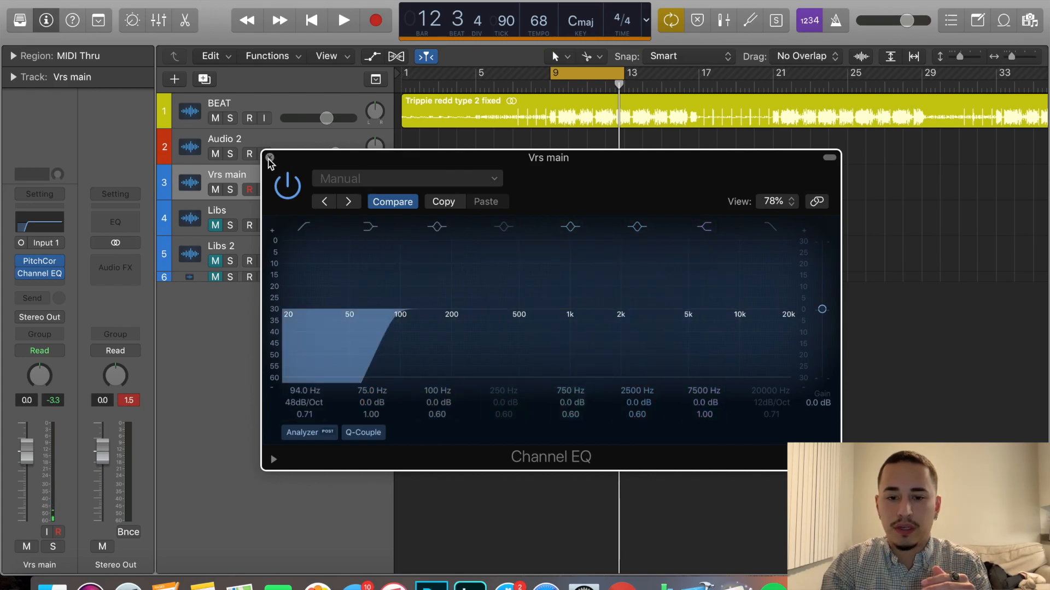
click(270, 158)
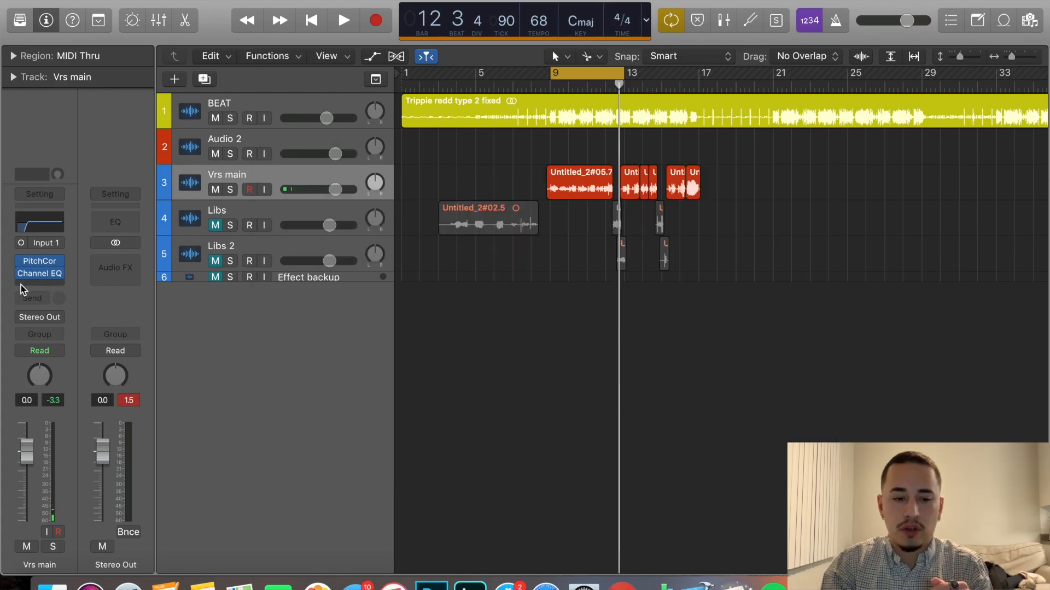
Insert a mono Compressor after the Channel EQ on the Vrs main track and choose the Studio FET model.
click(45, 283)
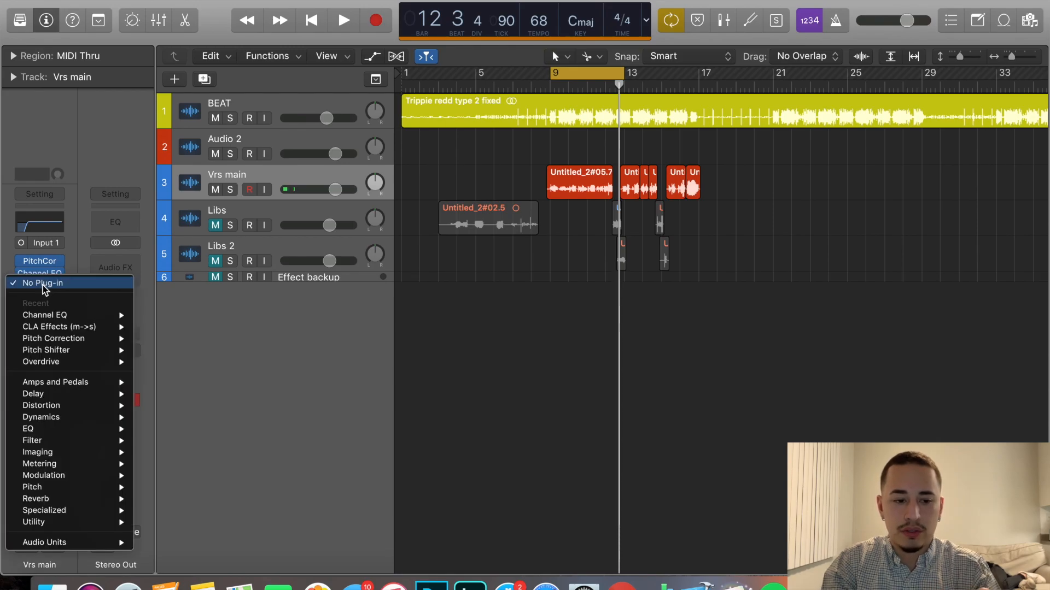
mouse_move(63, 417)
mouse_move(182, 431)
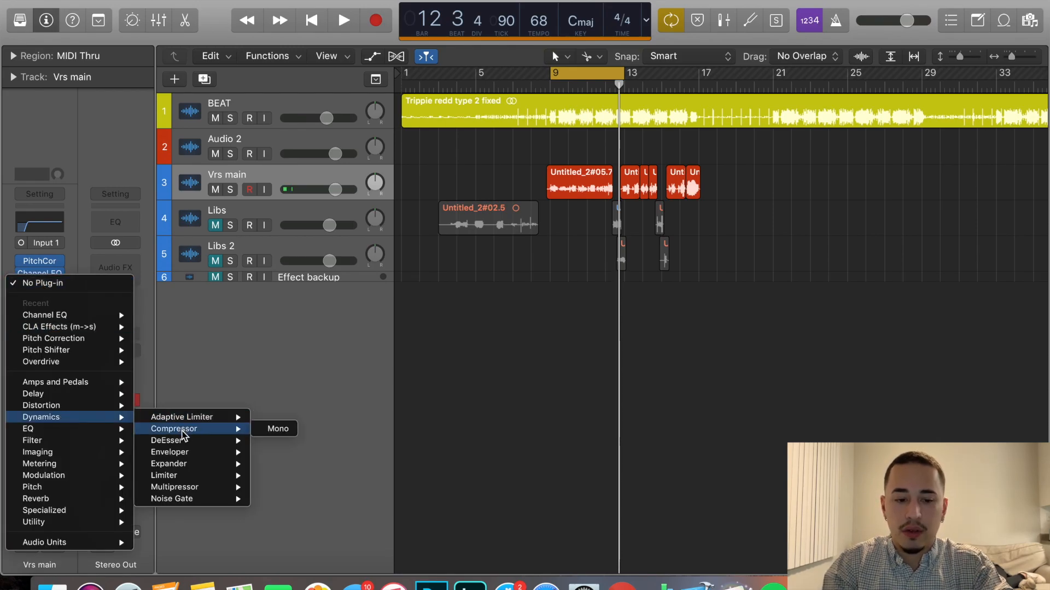
click(270, 432)
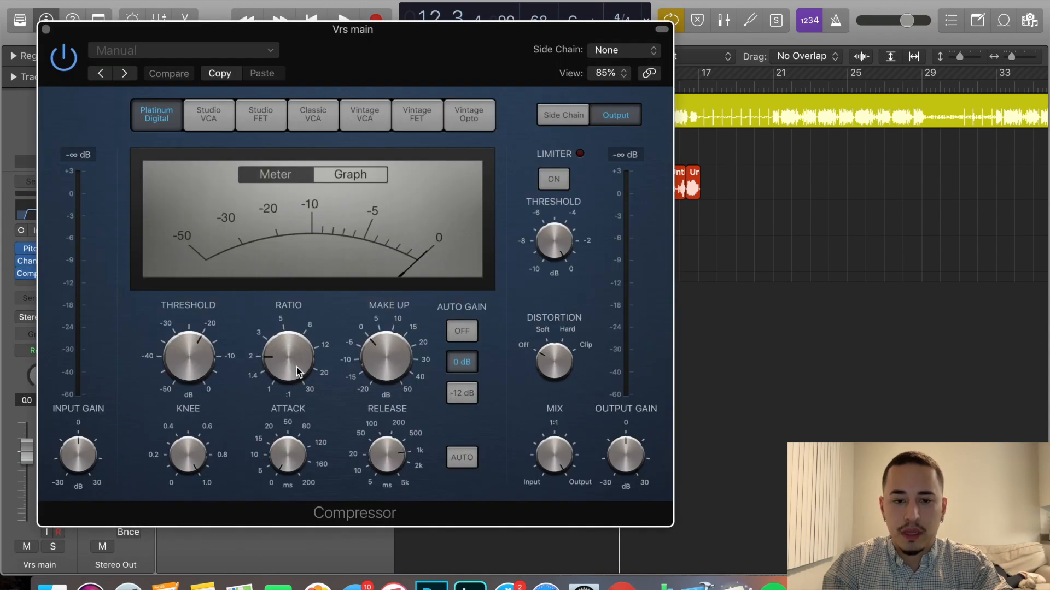
click(274, 123)
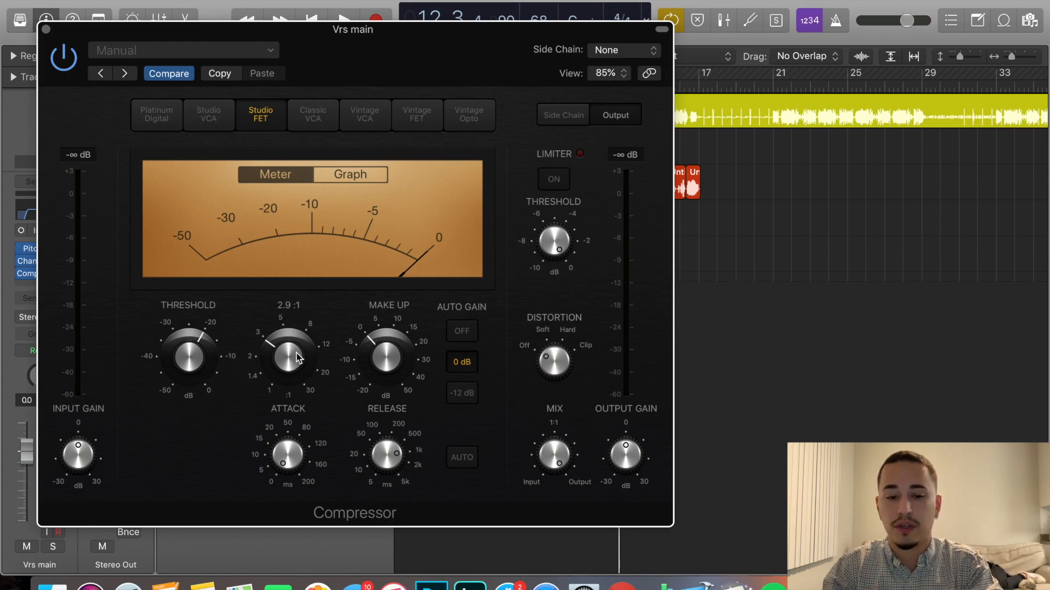
During playback, set the Compressor's ratio to just under 5:1, threshold to about -10 dB and release to 140 ms, then close it.
key(space)
drag(298, 358, 287, 344)
drag(190, 354, 193, 311)
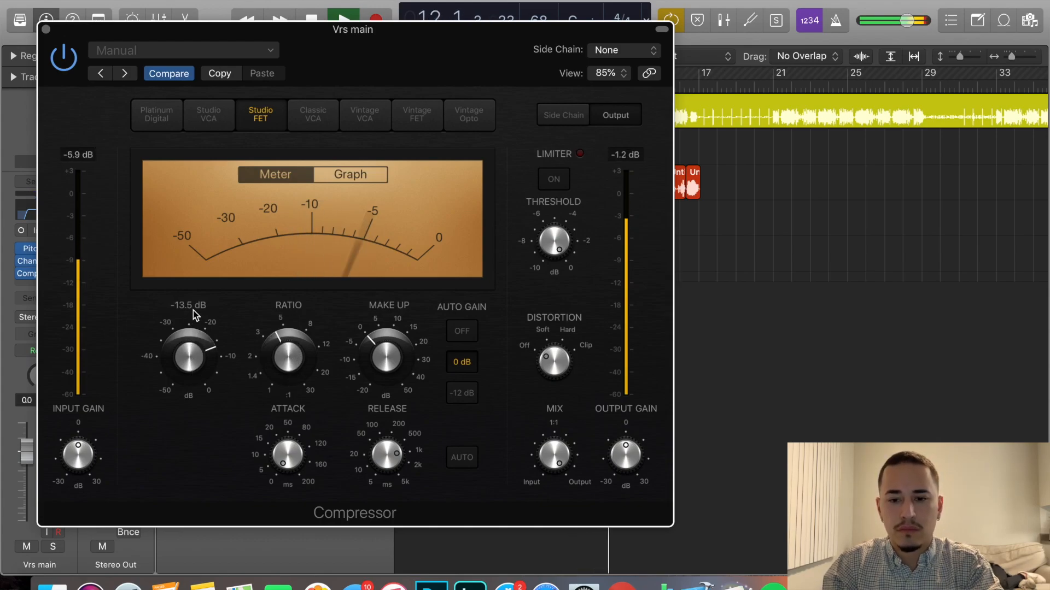
mouse_move(188, 355)
mouse_down()
mouse_move(188, 347)
mouse_move(207, 352)
mouse_up()
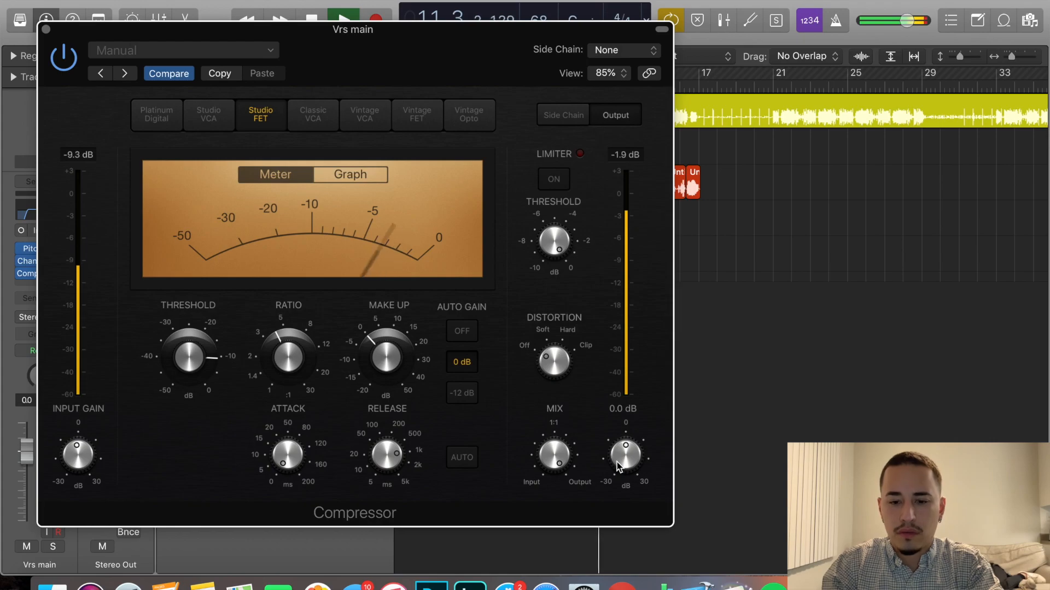
drag(387, 482, 379, 520)
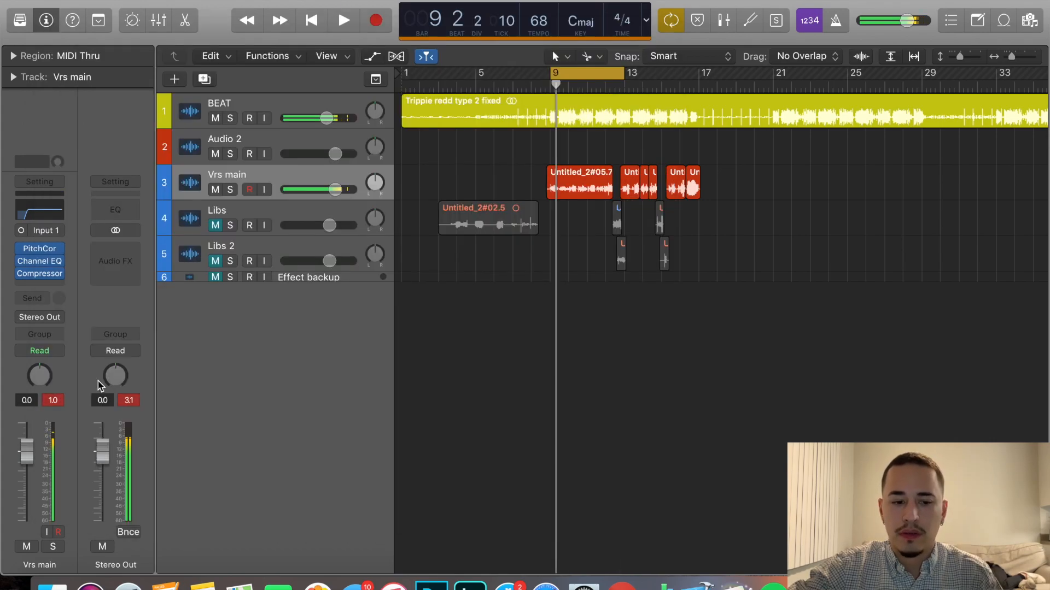
click(58, 400)
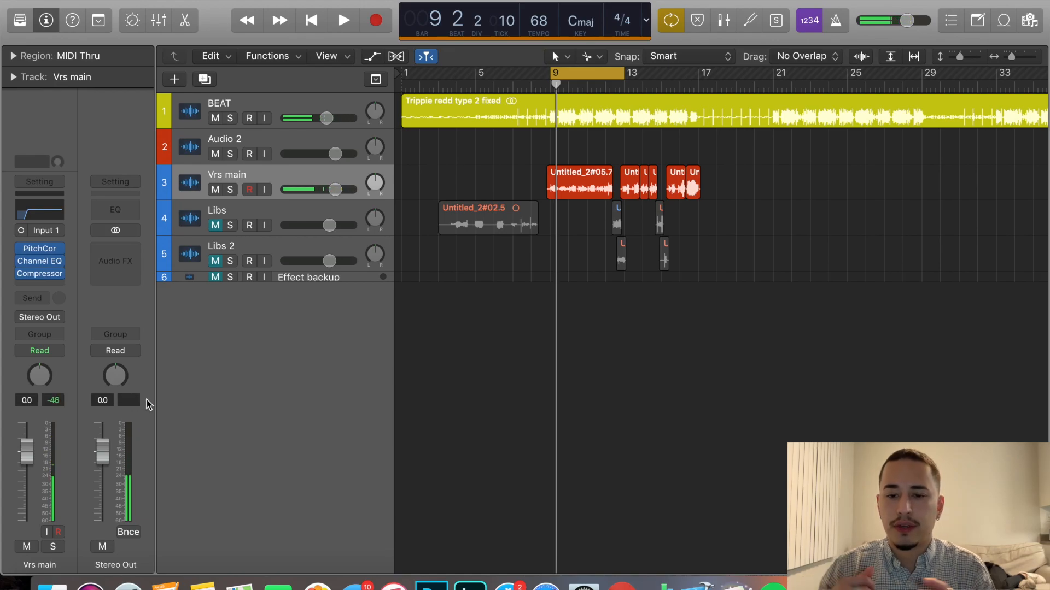
Reopen the Compressor on the Vrs main track and review its ratio and output gain settings.
click(39, 273)
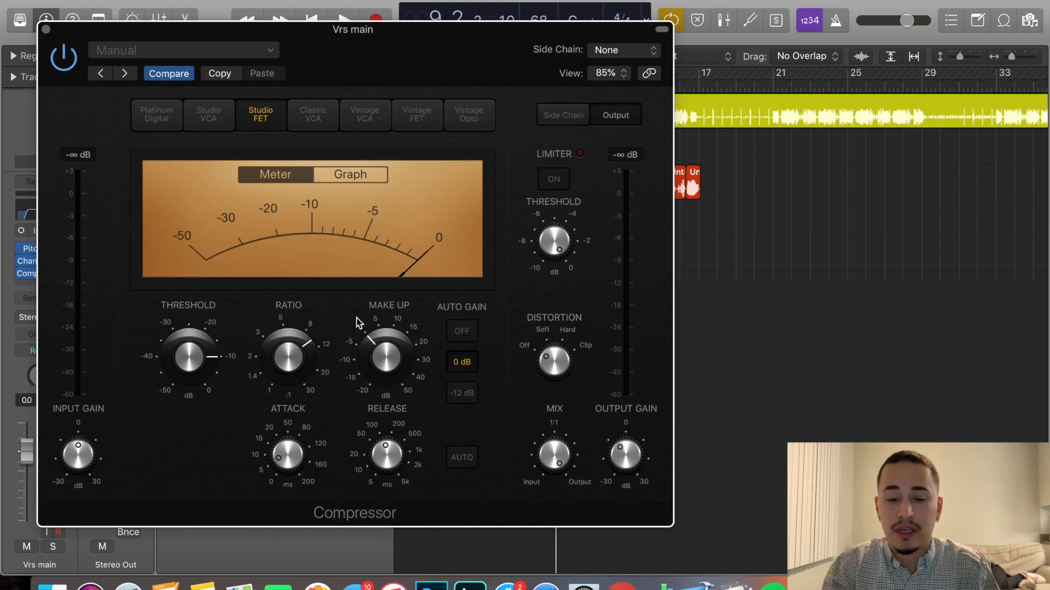
mouse_move(292, 367)
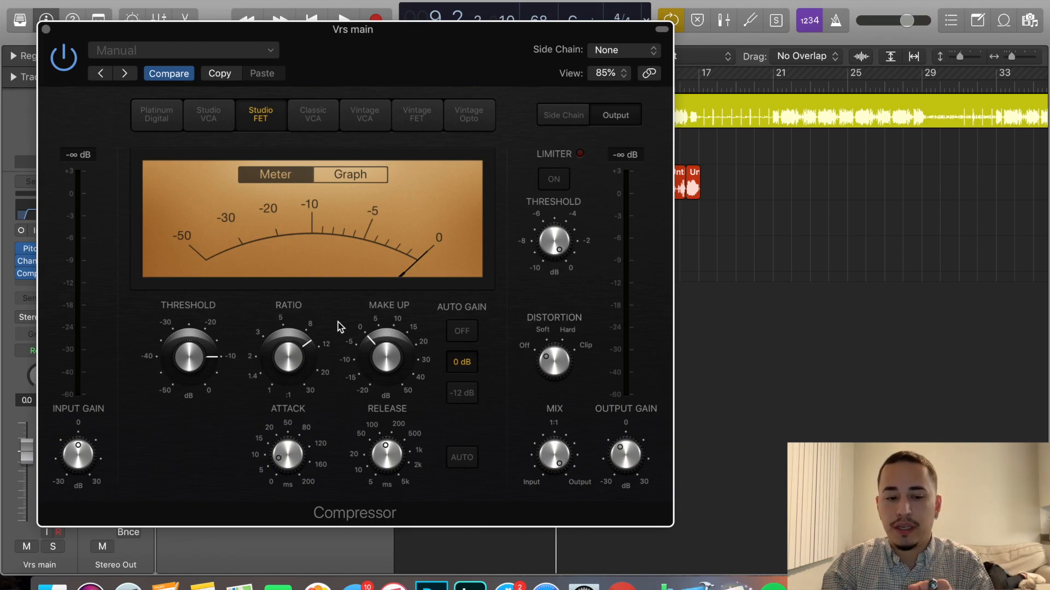
mouse_move(634, 455)
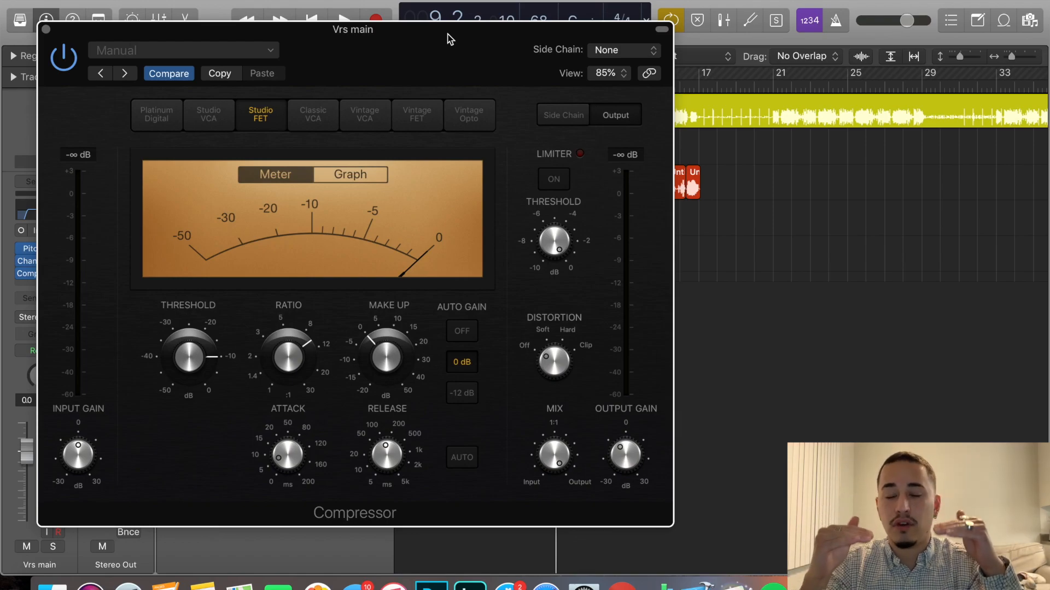
Close the Compressor, then insert a second mono Channel EQ after it on the Vrs main track and open it beside the channel strip.
click(46, 29)
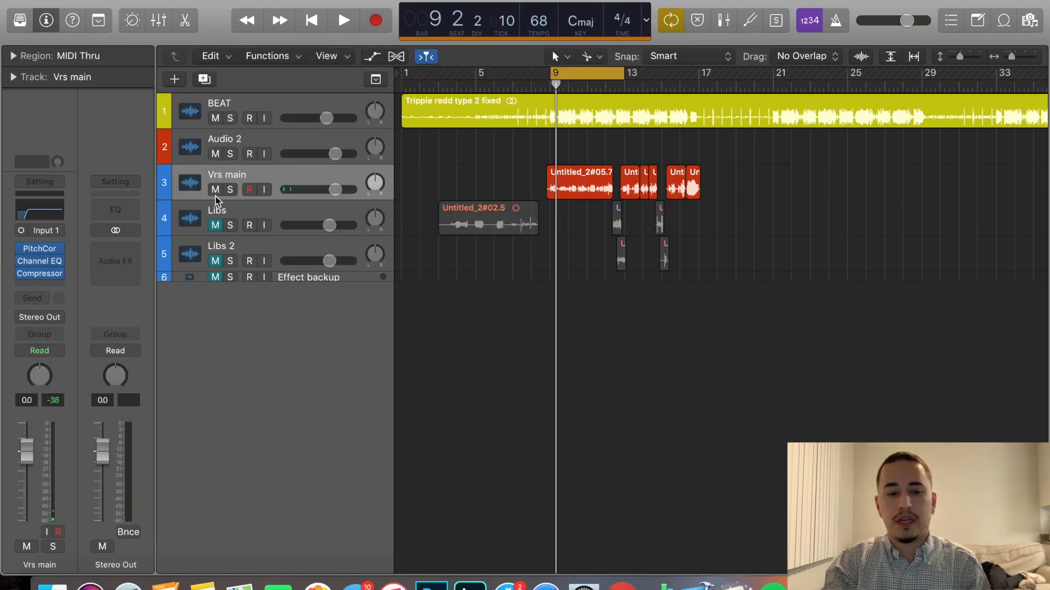
click(46, 285)
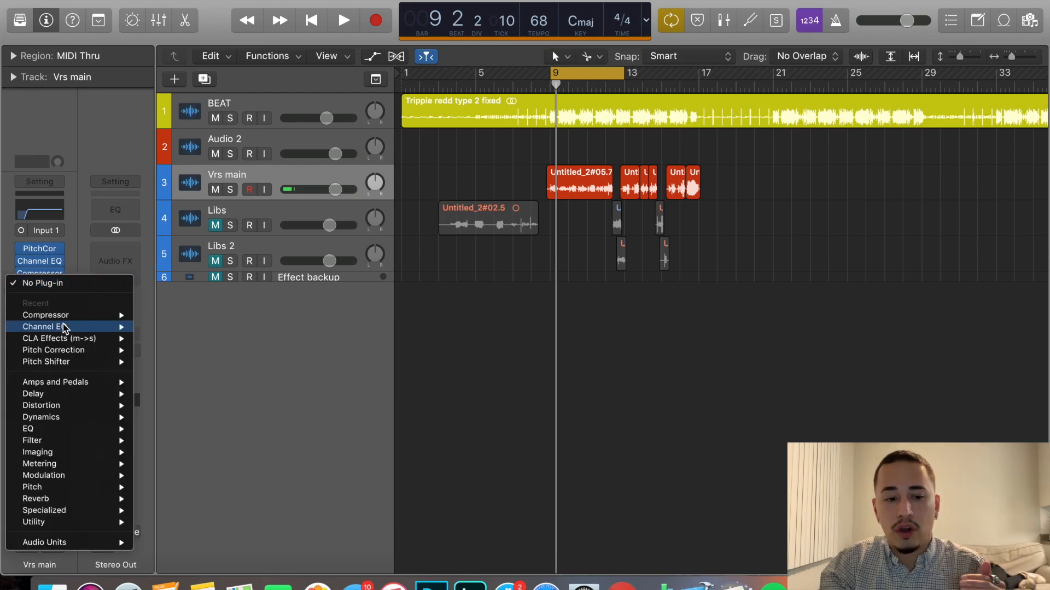
mouse_move(105, 327)
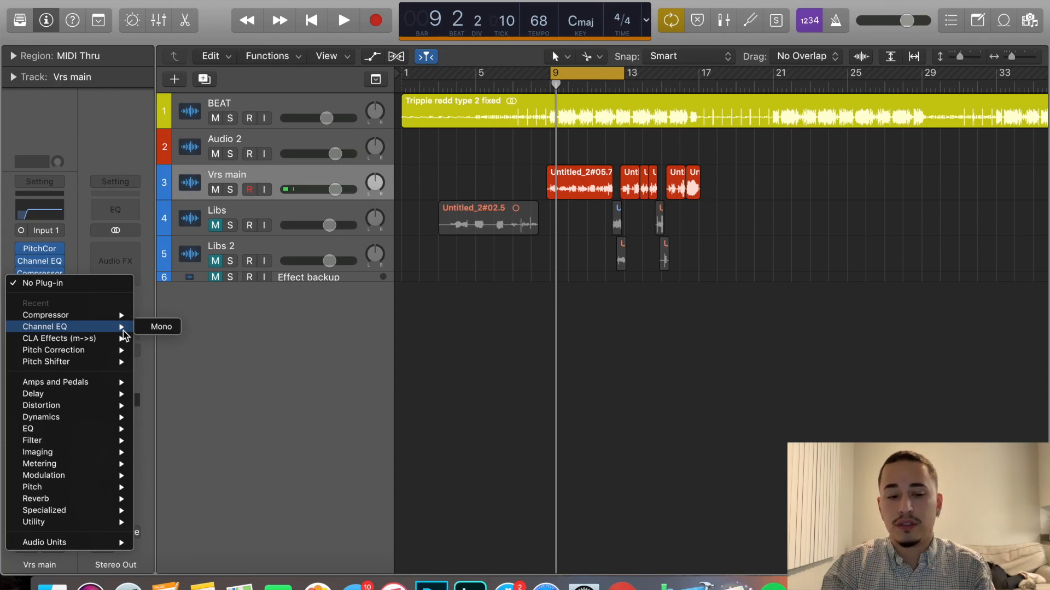
click(161, 326)
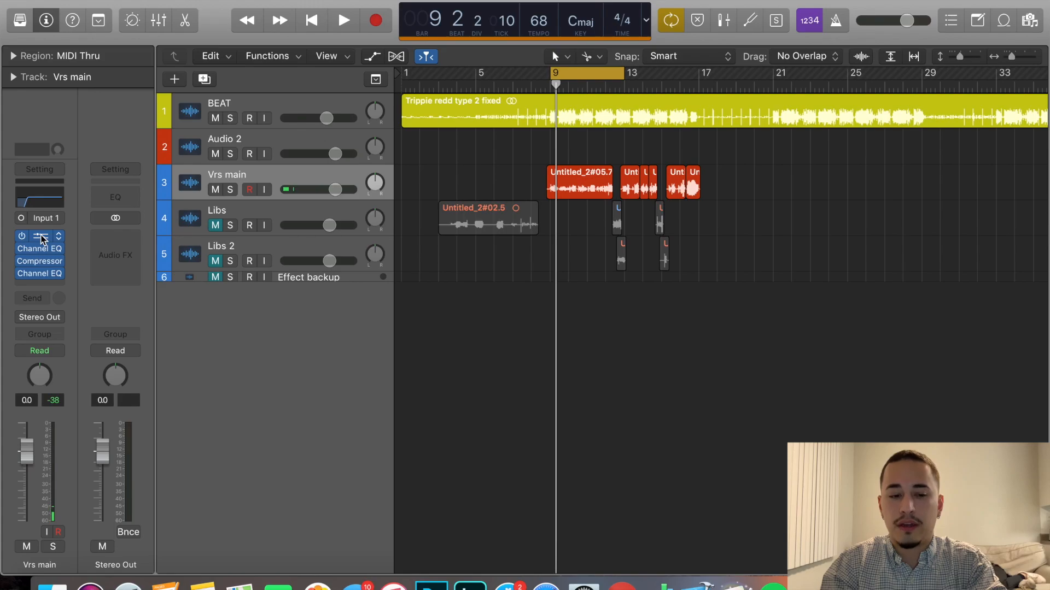
click(43, 274)
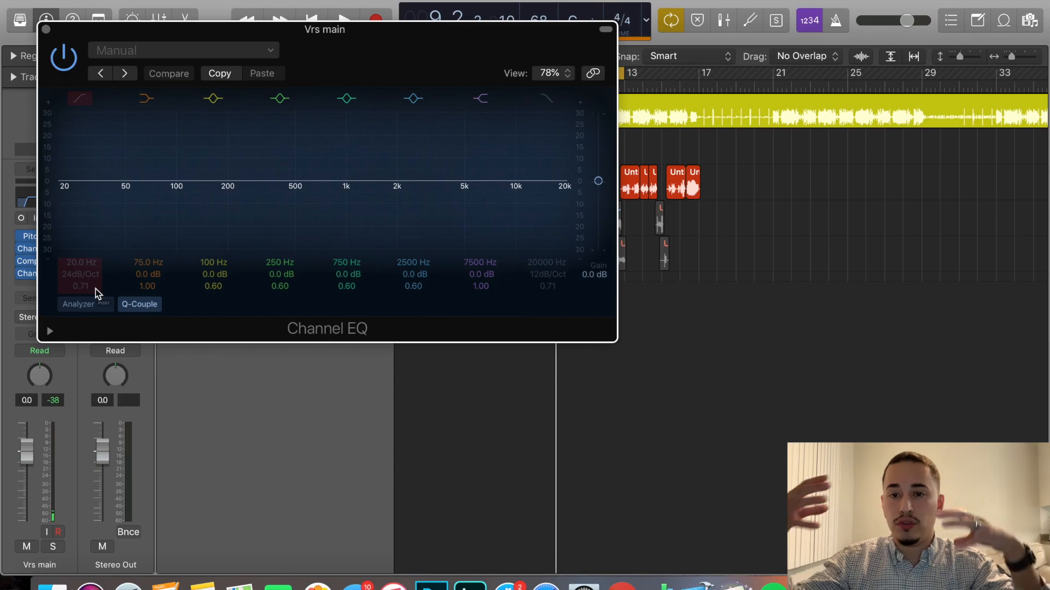
drag(395, 33, 663, 234)
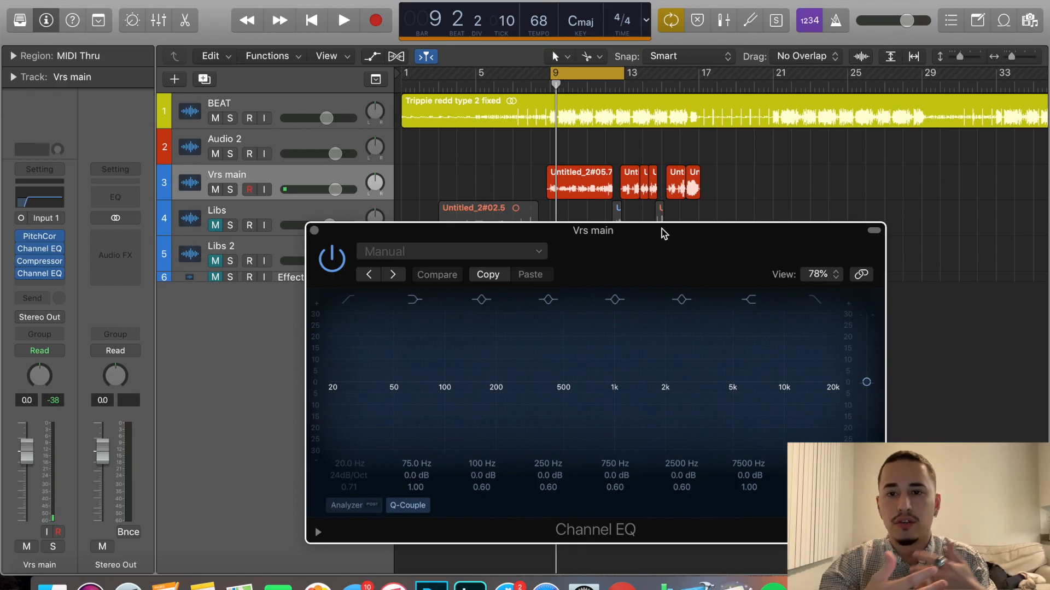
Start playback, turn on the new EQ's Analyzer and enable the low cut at 87 Hz with a 48 dB/Oct slope.
key(space)
click(352, 505)
click(349, 300)
drag(346, 477, 342, 434)
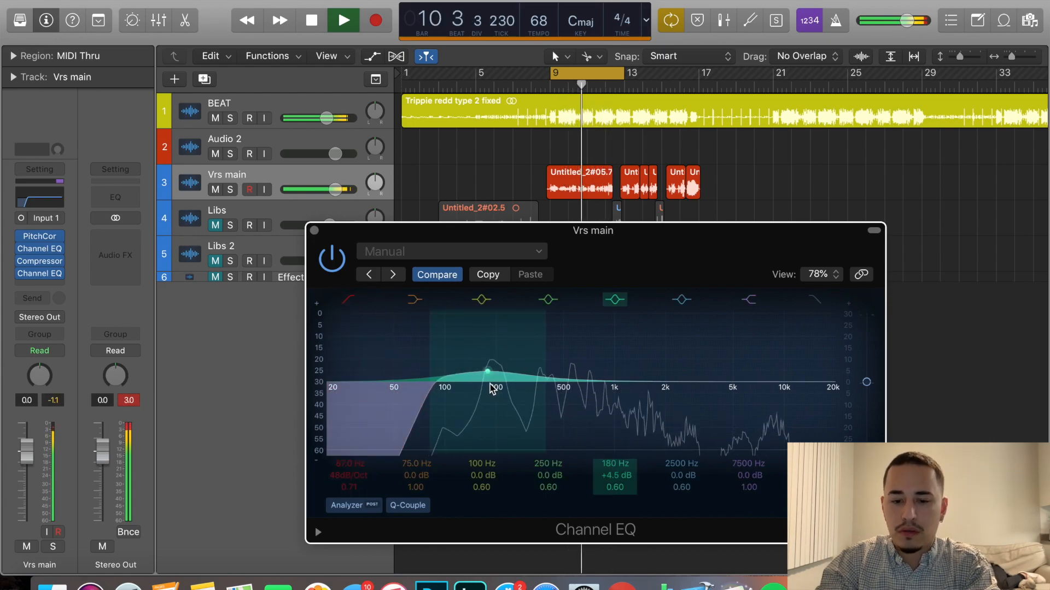
Boost 700 Hz by 2.5 dB at Q 3.20 and 2700 Hz by 5 dB at Q 2.00, and raise the high shelf around 5400 Hz.
drag(489, 383, 598, 390)
drag(615, 487, 616, 475)
mouse_move(669, 386)
mouse_down()
mouse_move(654, 365)
mouse_move(635, 375)
mouse_move(674, 369)
mouse_up()
drag(682, 488, 683, 481)
drag(761, 382, 738, 379)
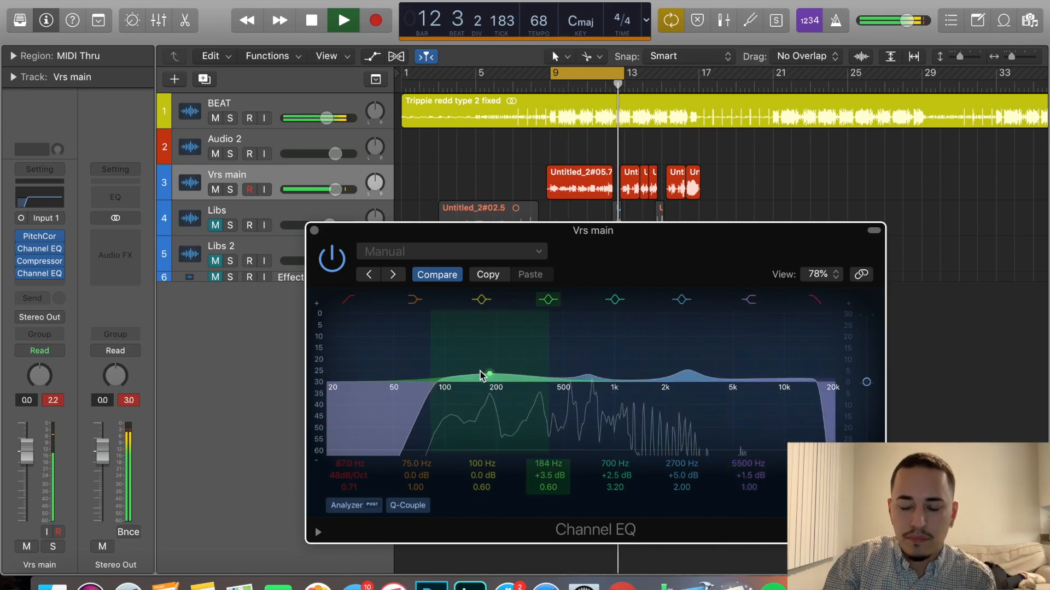
Boost 184 Hz by 1.5 dB at Q 5.30 and cut 325 Hz by 3 dB at Q 2.00 in the second Channel EQ.
drag(484, 374, 472, 373)
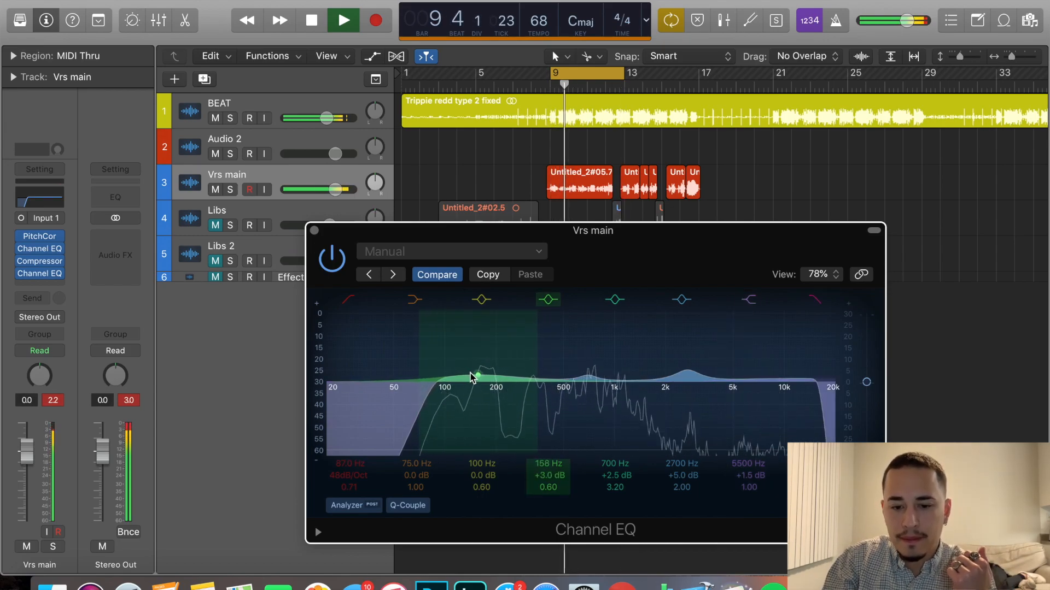
drag(447, 381, 540, 389)
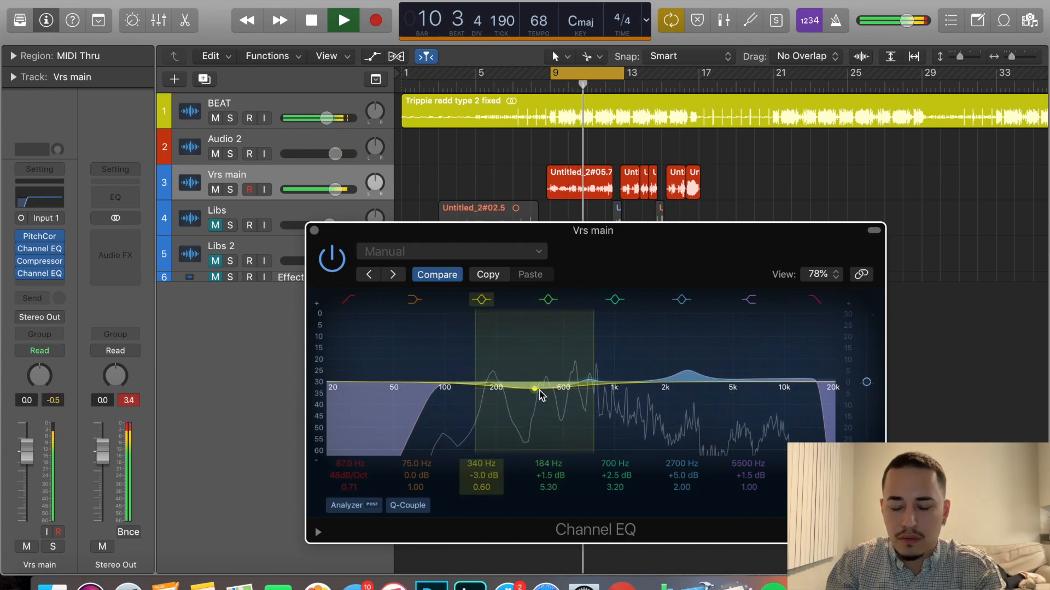
drag(482, 487, 482, 466)
drag(535, 389, 531, 393)
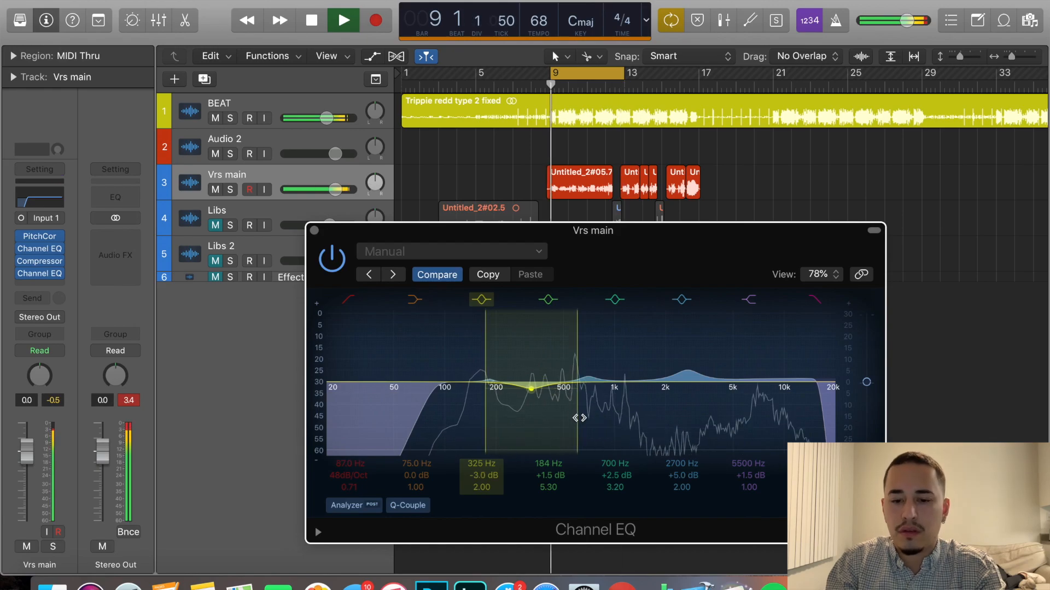
Stop playback, close the second Channel EQ and play the cycle to listen to the processed vocal over the beat.
key(space)
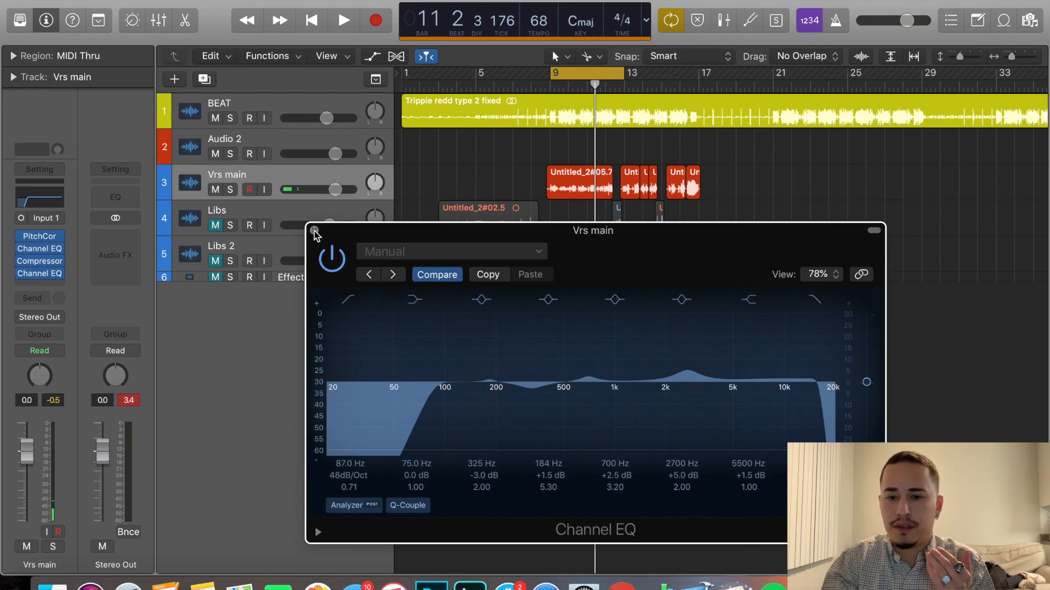
click(315, 231)
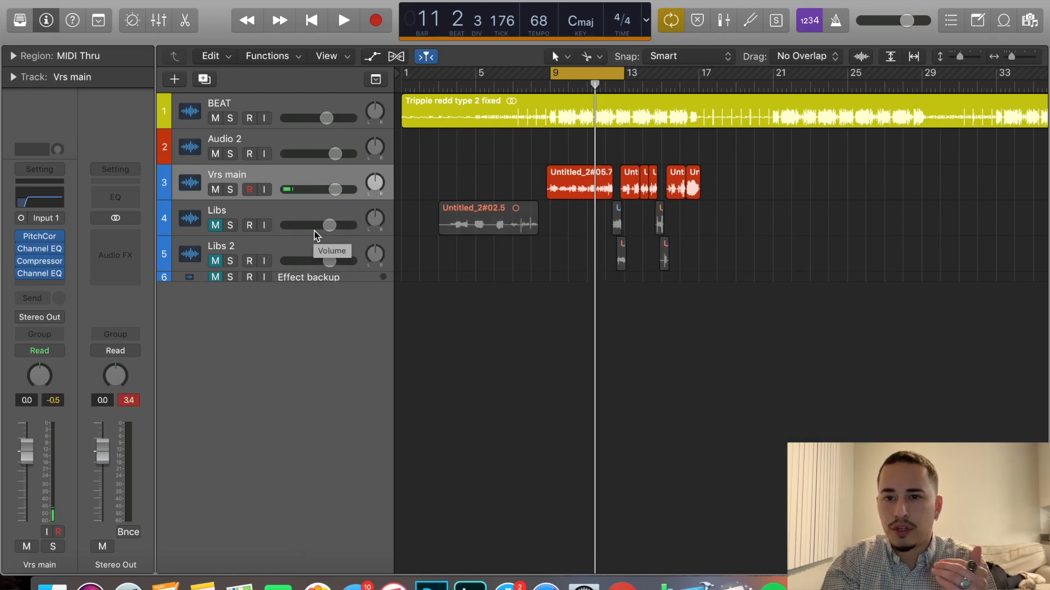
key(space)
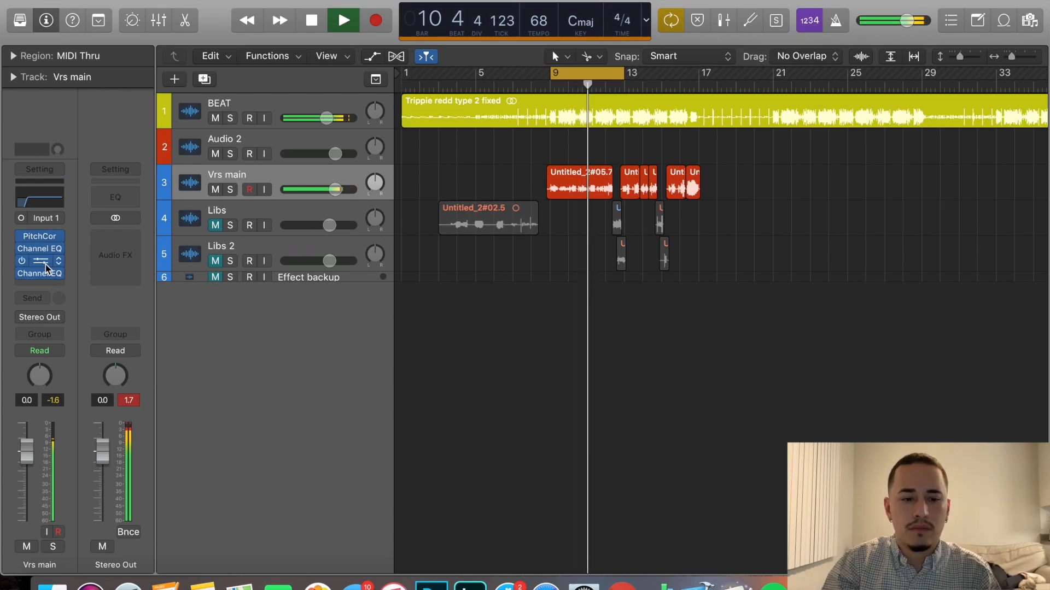
key(space)
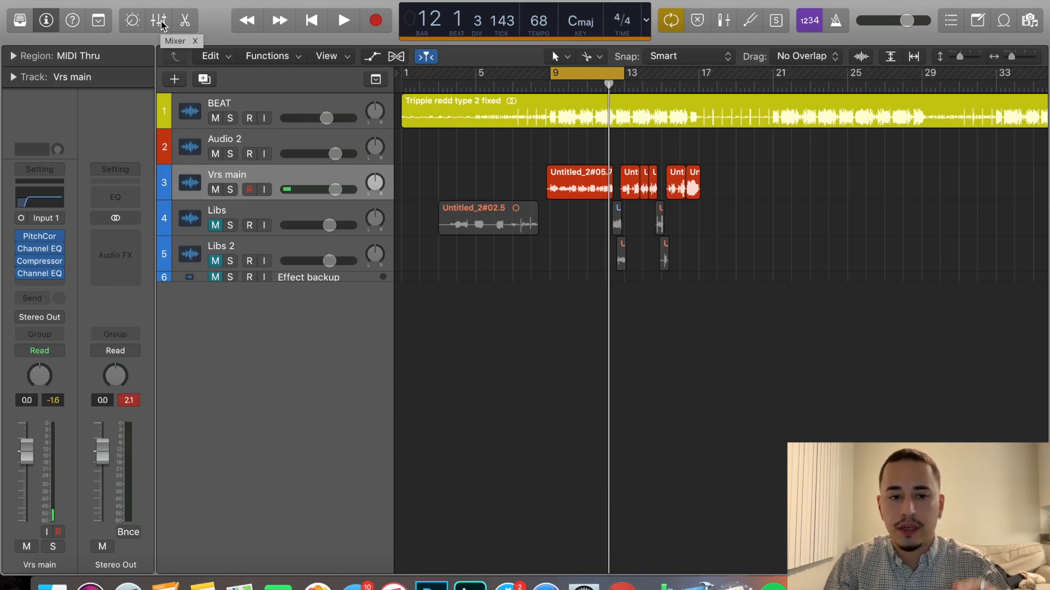
Show the mixer, create a new auxiliary channel strip and name it REVERB.
click(160, 22)
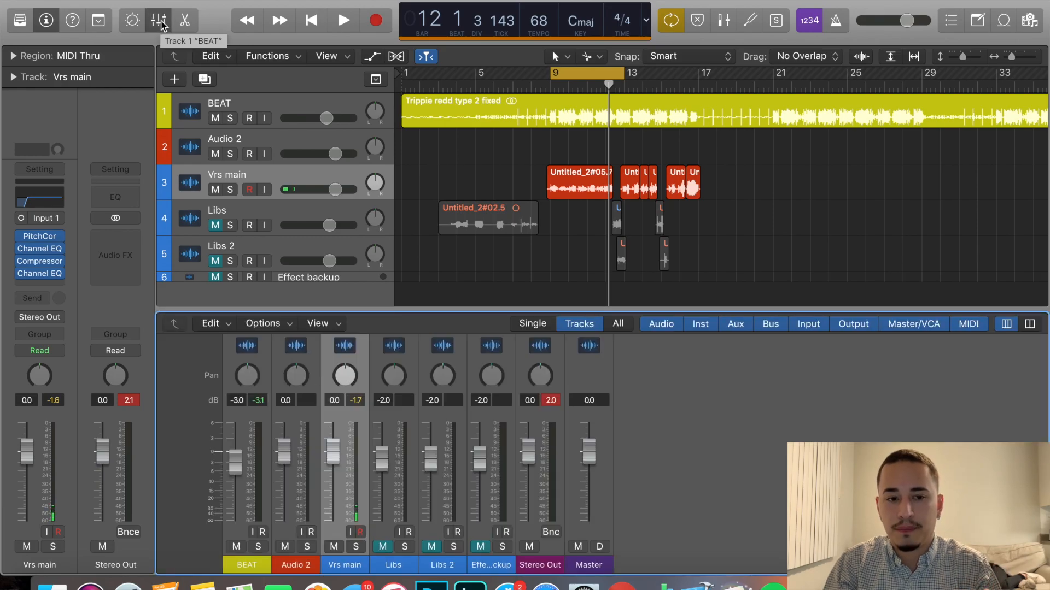
scroll(438, 437, up, 10)
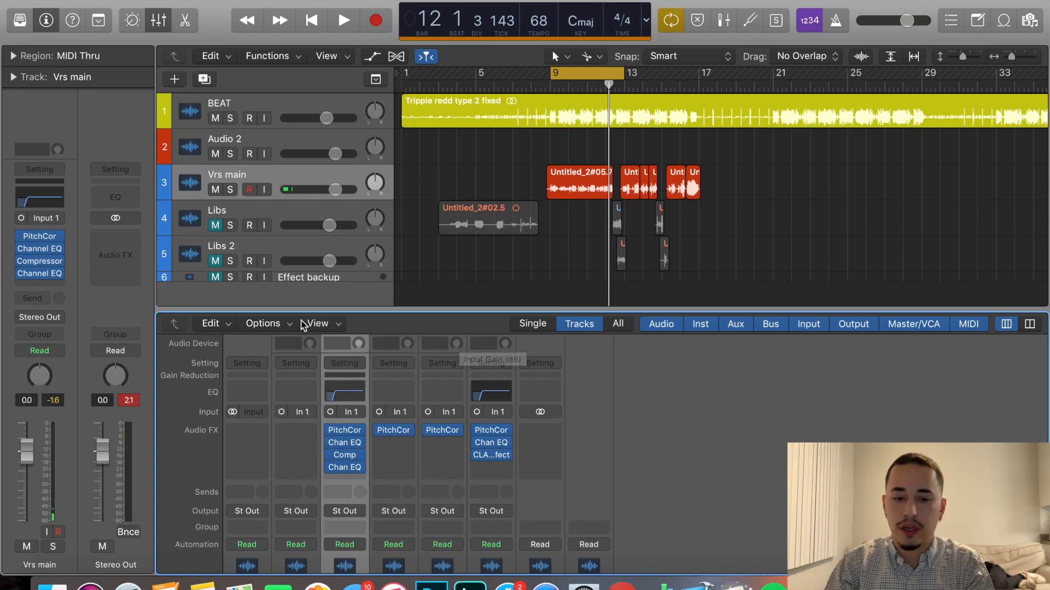
click(282, 324)
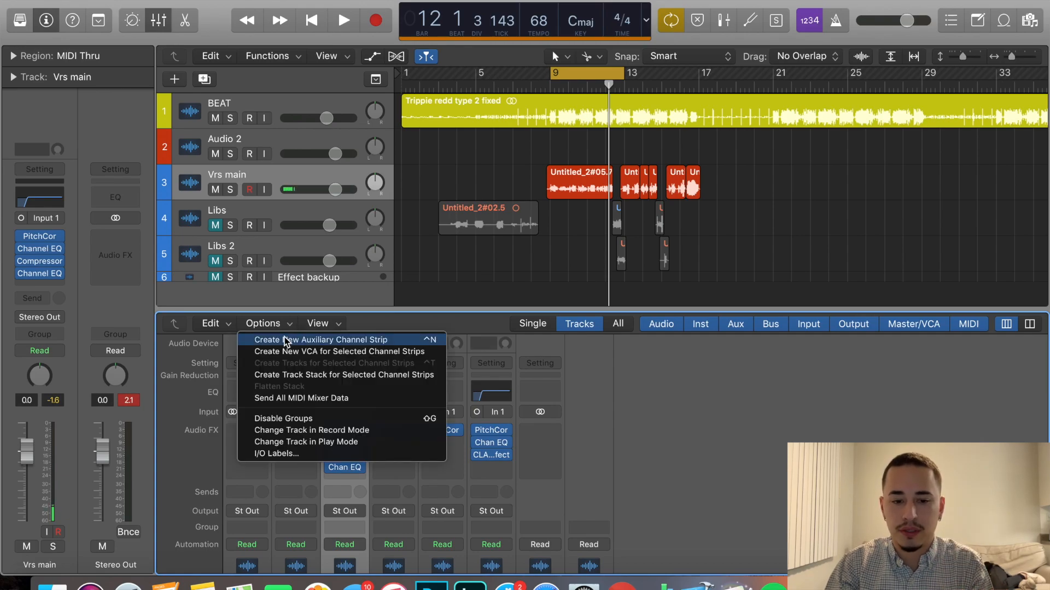
click(283, 340)
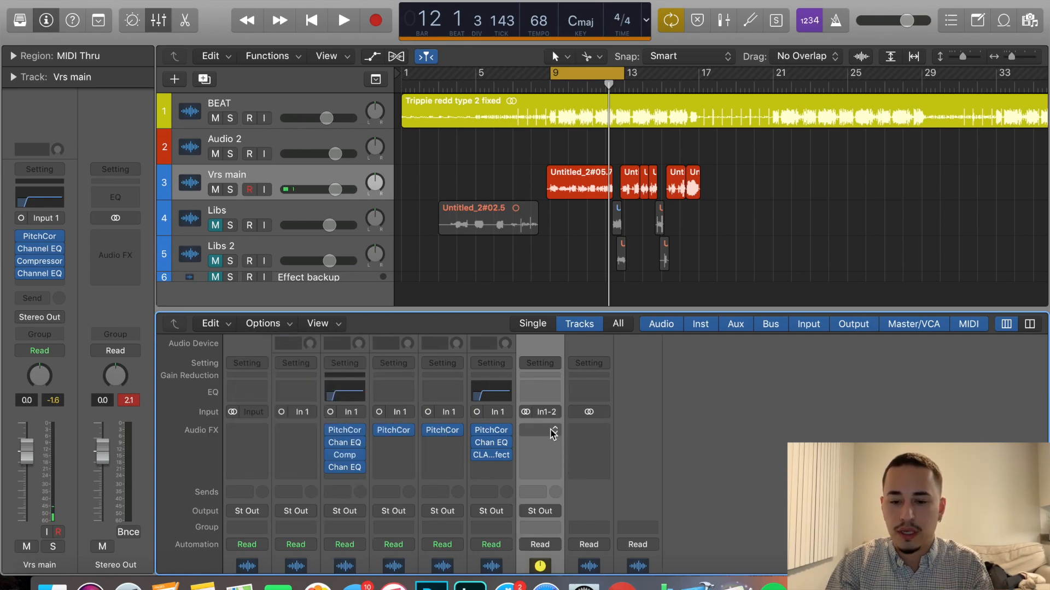
scroll(552, 391, down, 8)
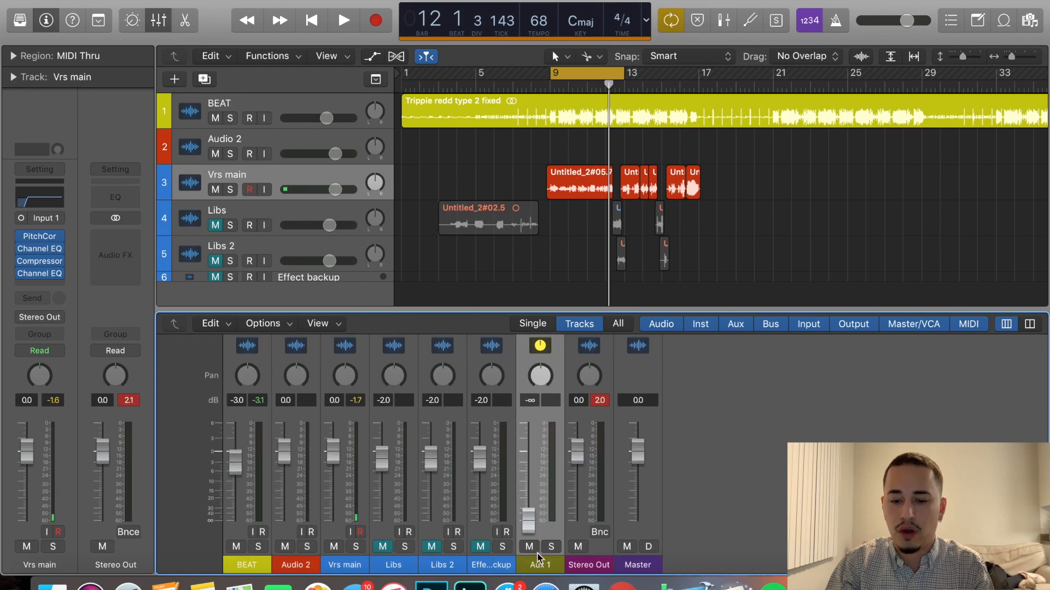
double_click(537, 566)
text(REVERB)
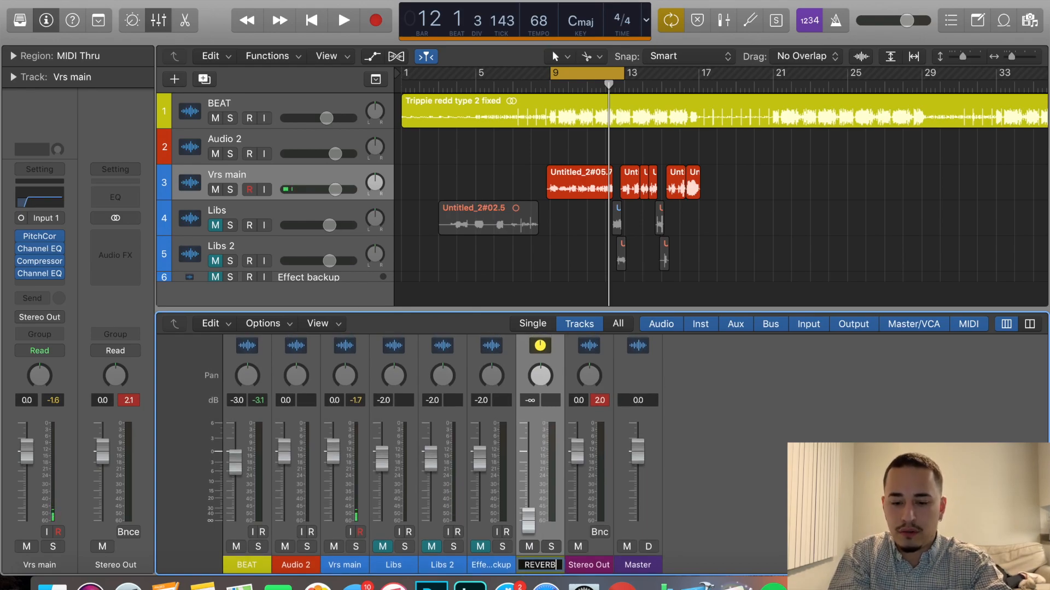
key(Return)
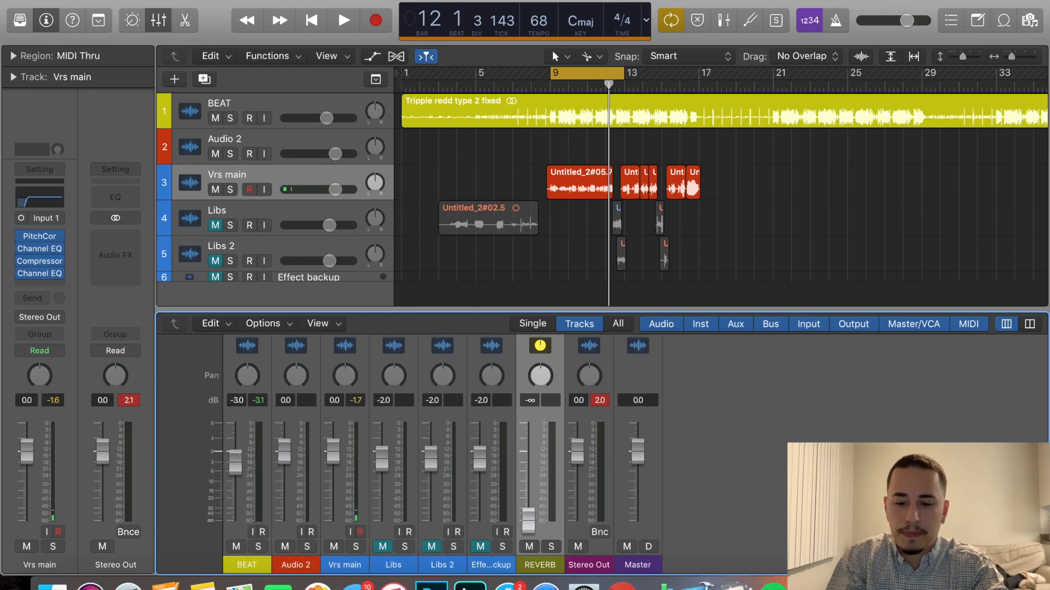
Set the input of the REVERB auxiliary channel to Bus 1.
scroll(548, 492, up, 10)
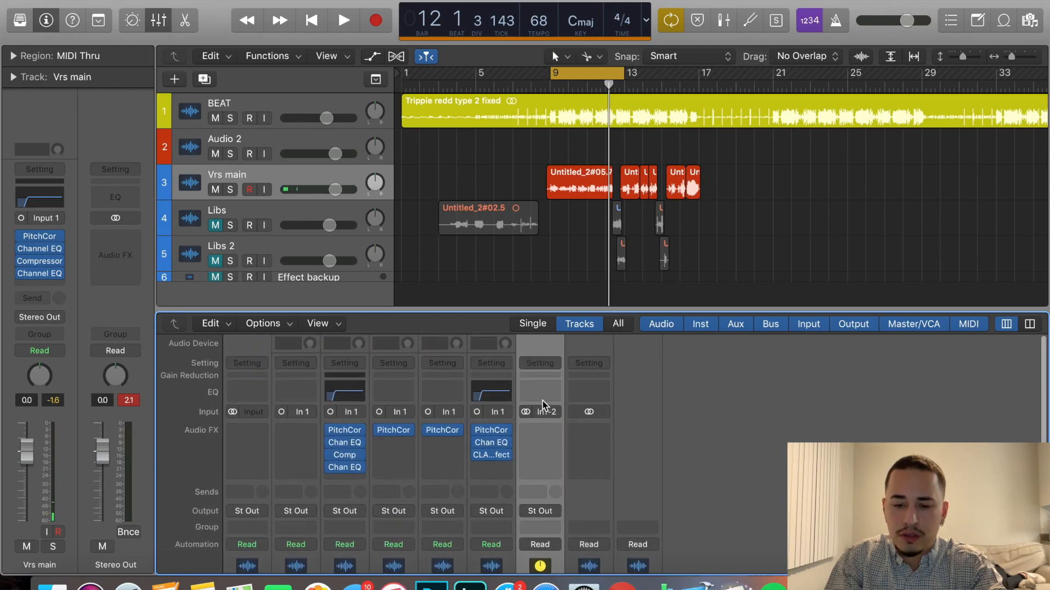
click(547, 411)
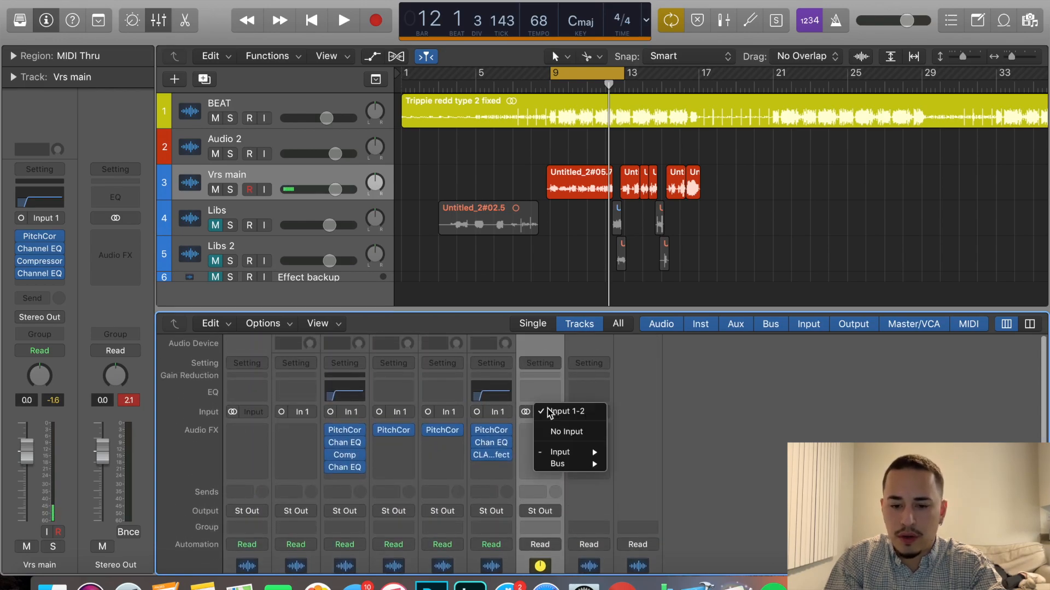
mouse_move(563, 452)
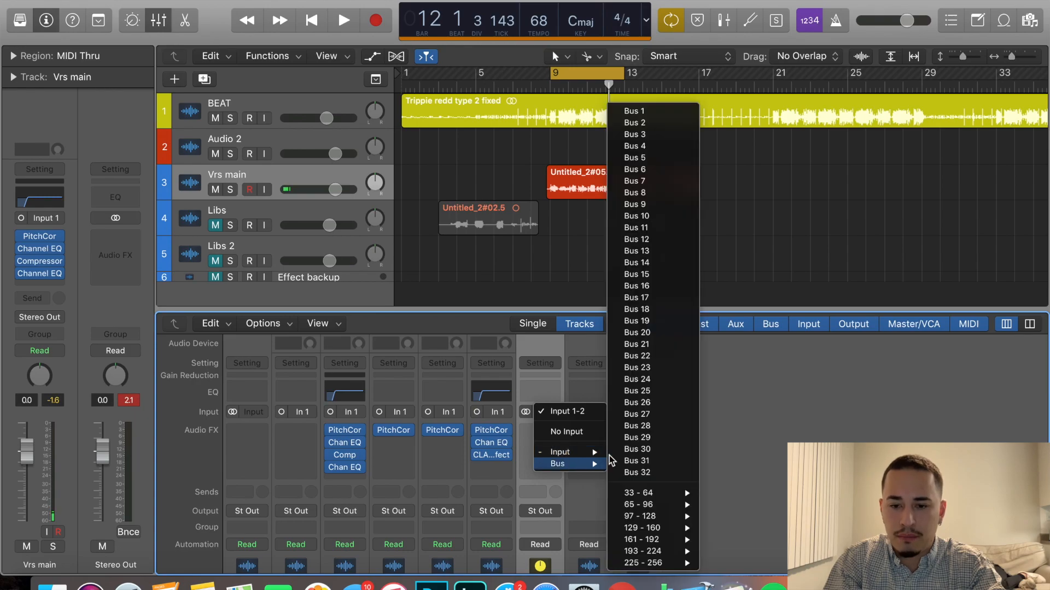
click(651, 111)
scroll(554, 465, down, 5)
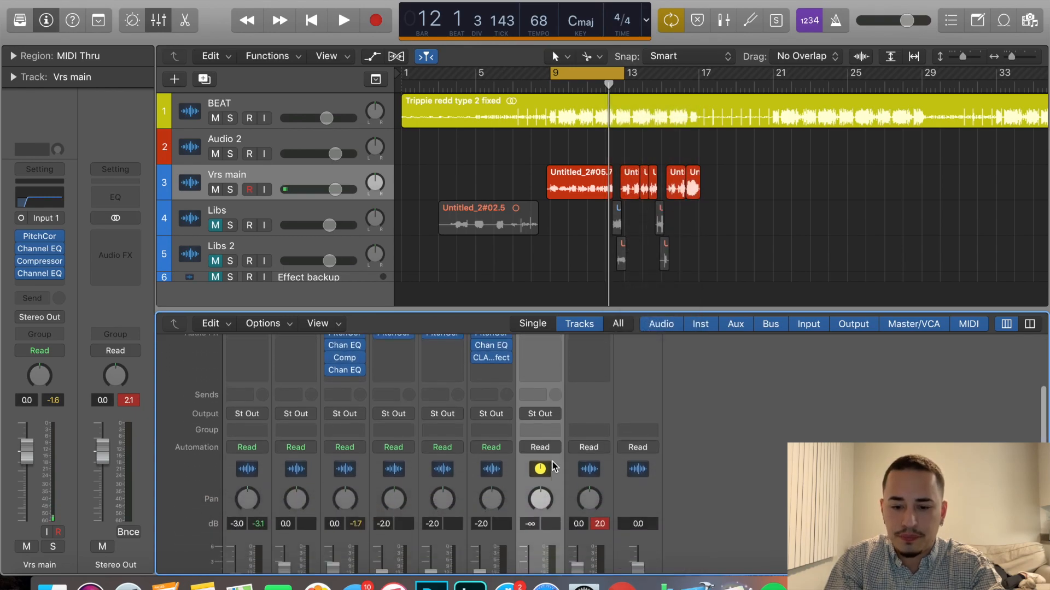
Insert a stereo Space Designer reverb on the REVERB auxiliary channel.
scroll(553, 466, up, 3)
scroll(553, 466, up, 3)
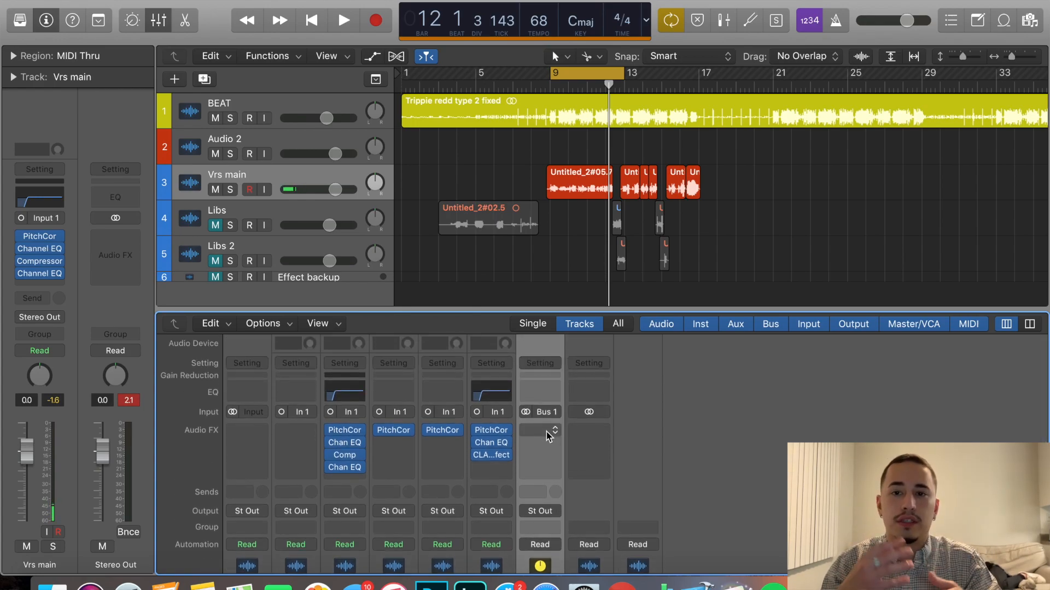
click(549, 436)
mouse_move(559, 464)
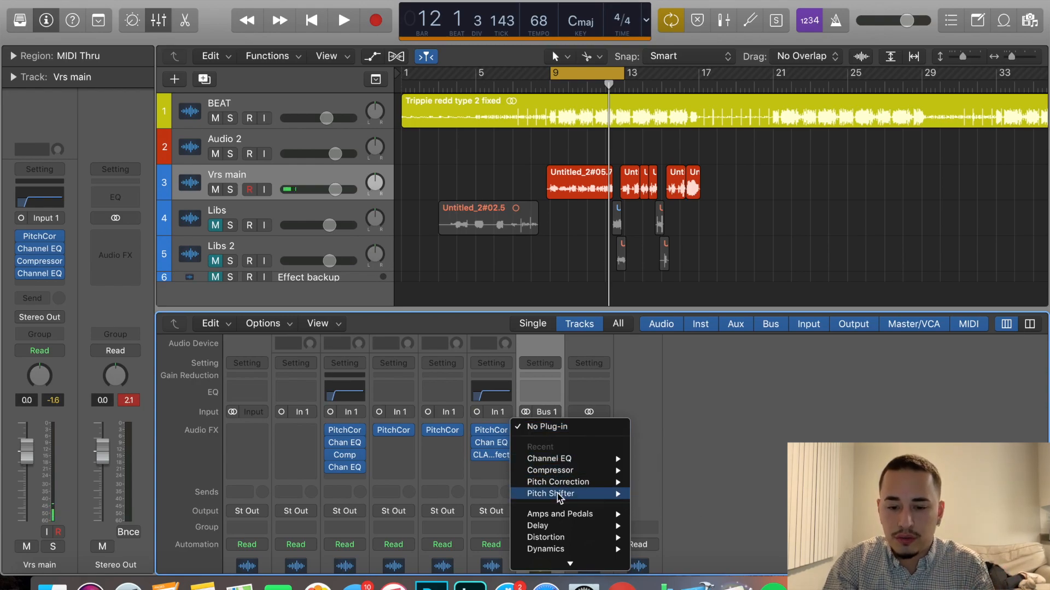
scroll(558, 495, down, 3)
scroll(559, 497, down, 2)
mouse_move(561, 522)
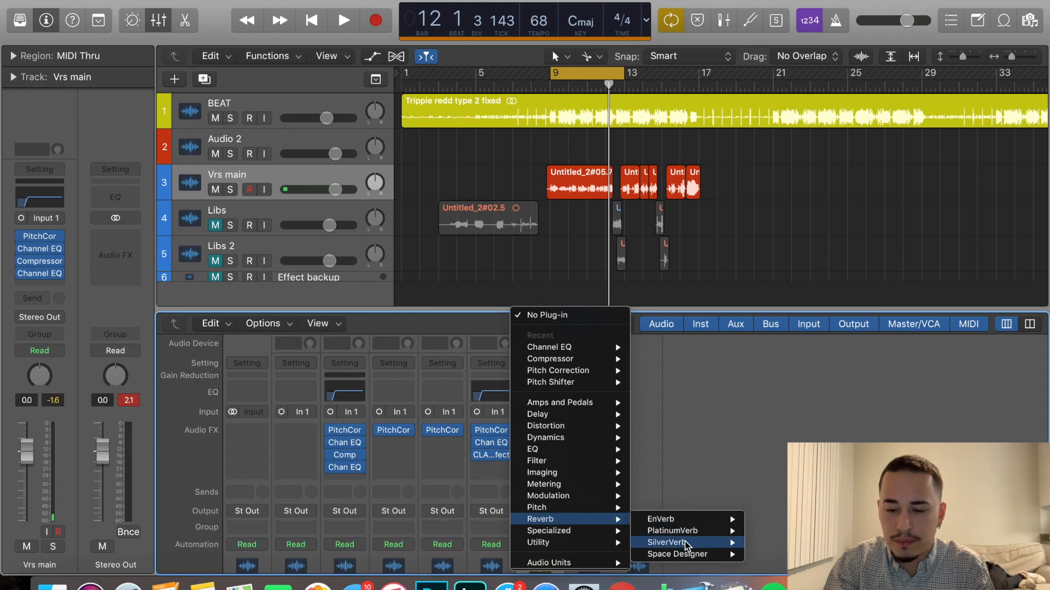
mouse_move(692, 558)
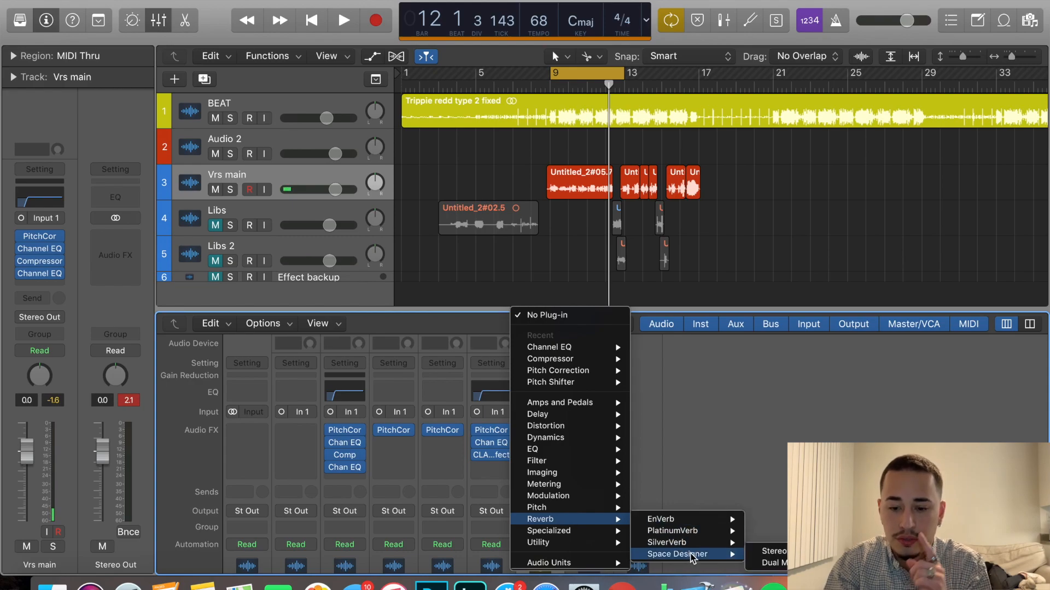
click(771, 551)
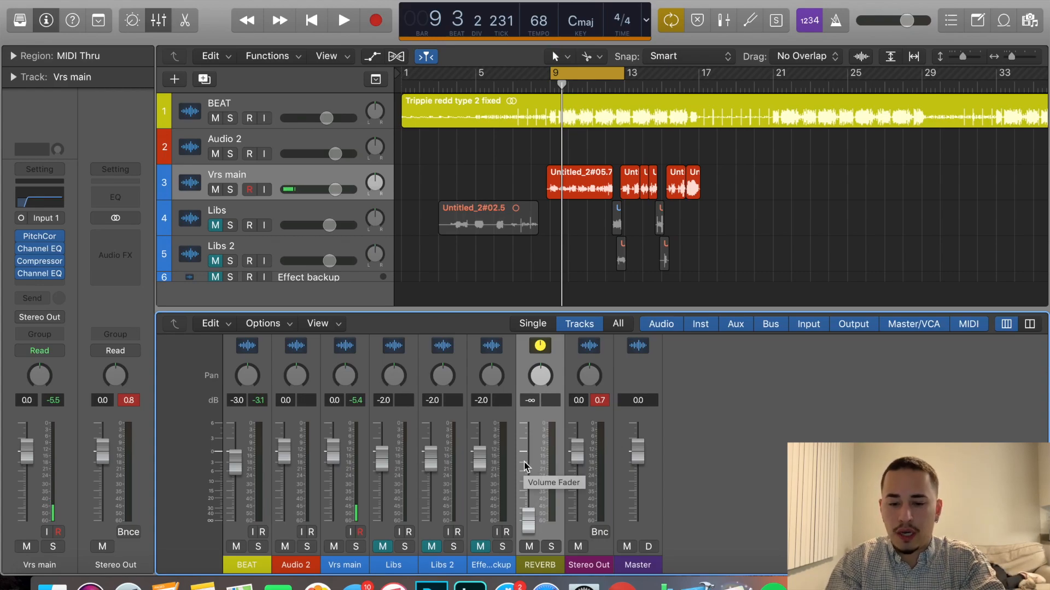
Set the REVERB channel's volume fader to 0.0 dB.
alt+click(525, 466)
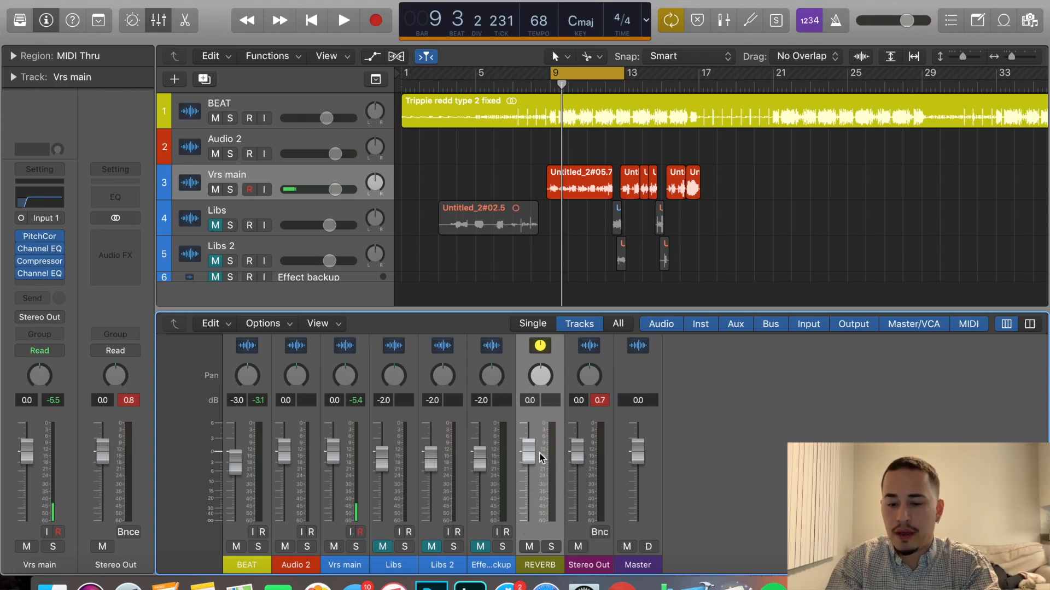
scroll(531, 439, up, 3)
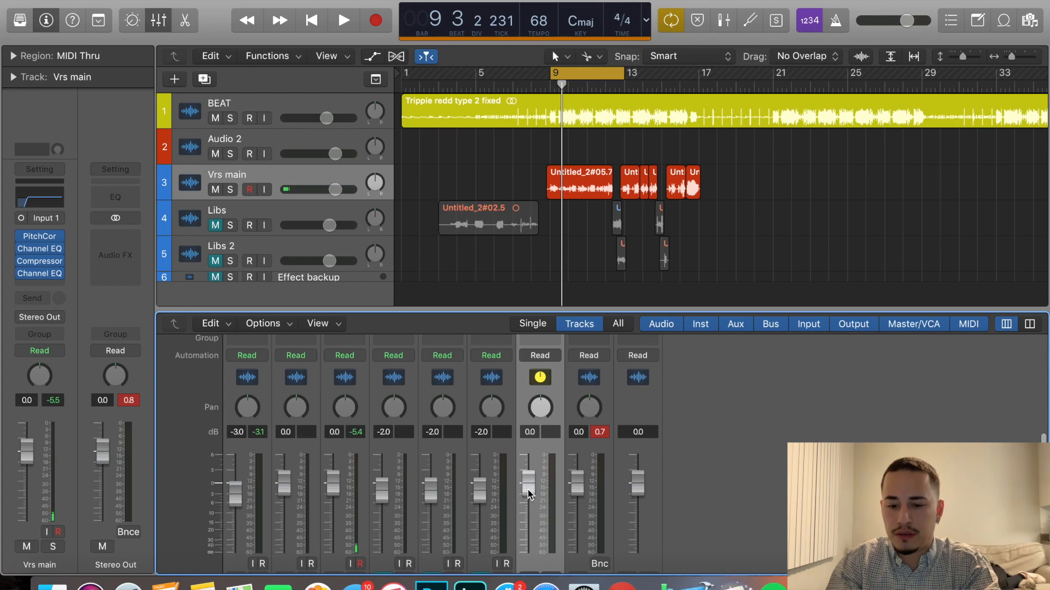
scroll(465, 464, up, 10)
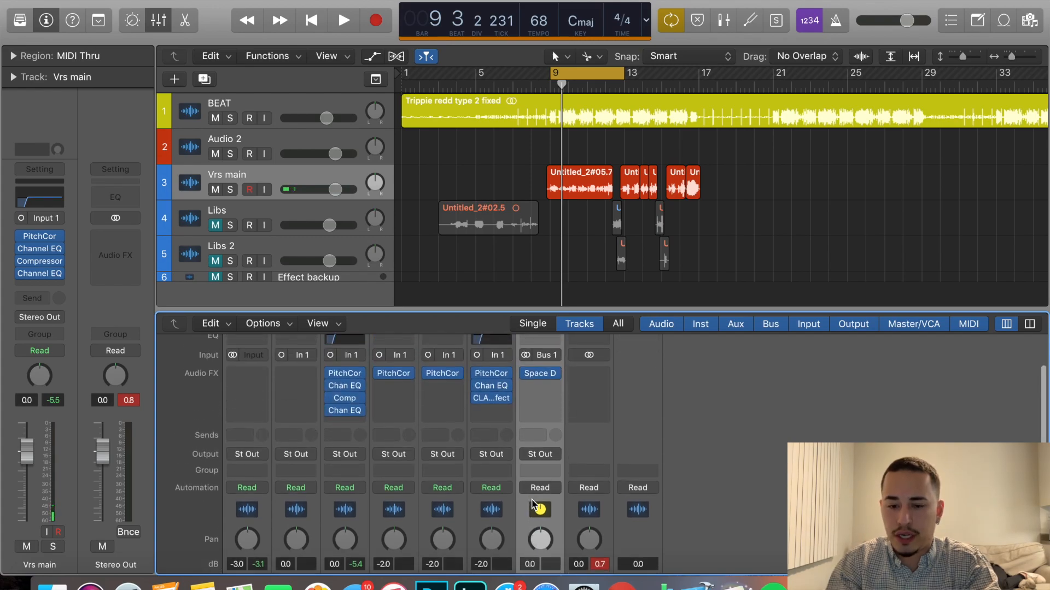
scroll(398, 439, up, 3)
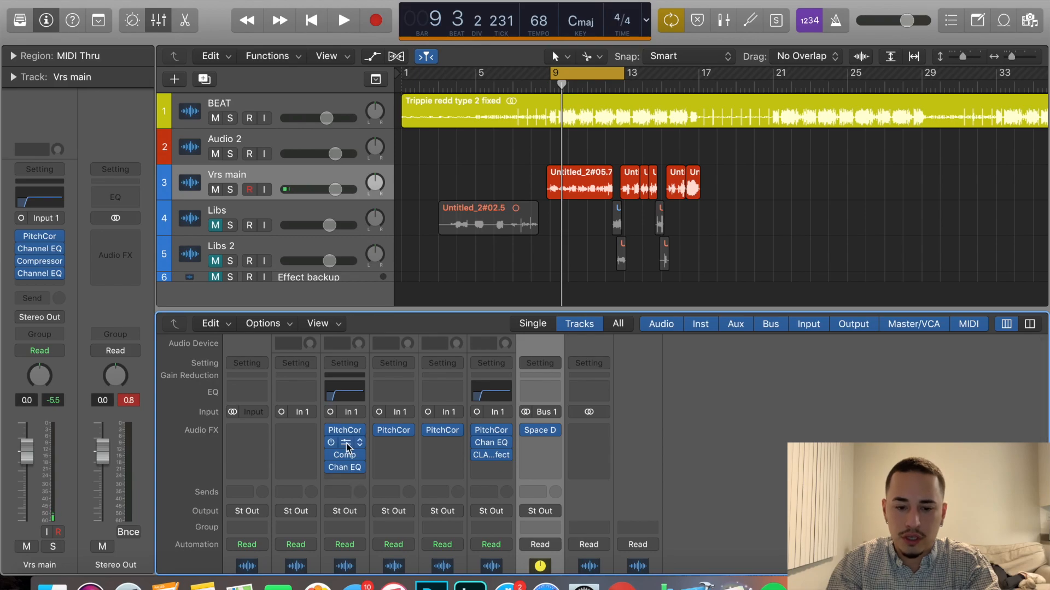
Add a send to Bus 1 (REVERB) on the Vrs main channel and raise its send level.
click(340, 492)
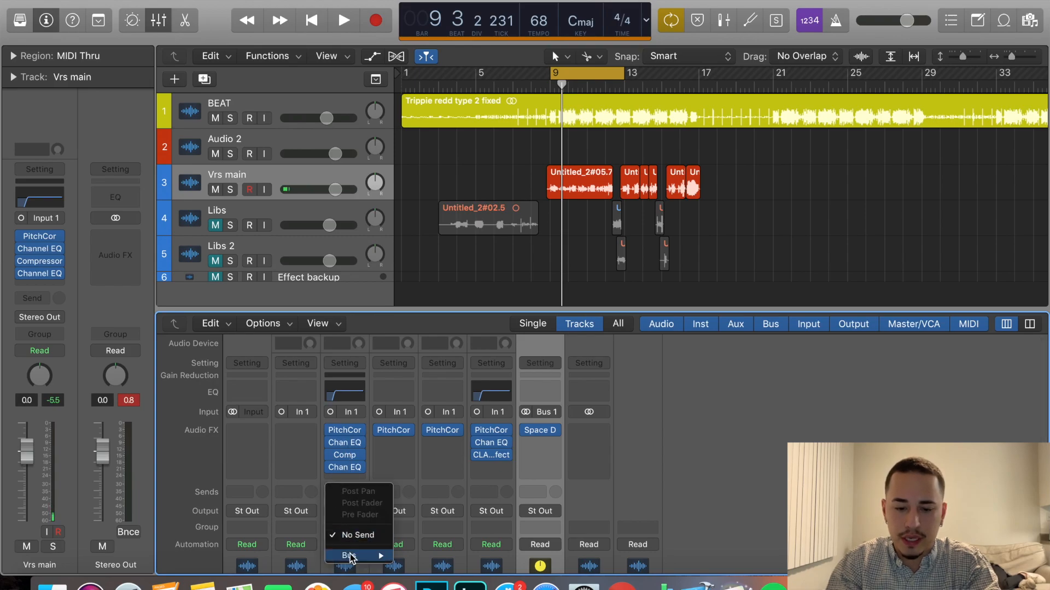
mouse_move(350, 557)
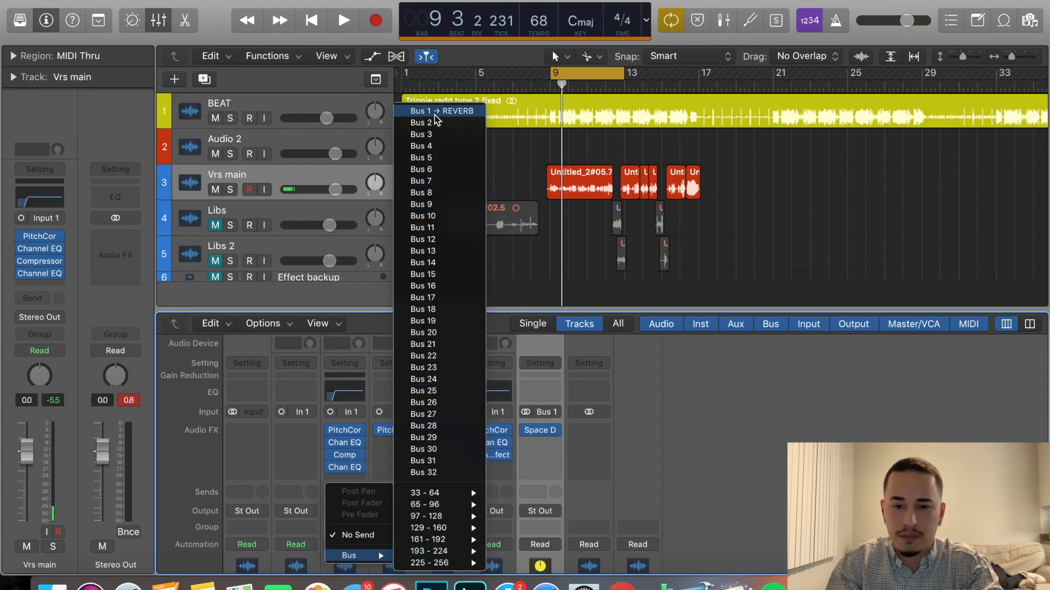
click(434, 113)
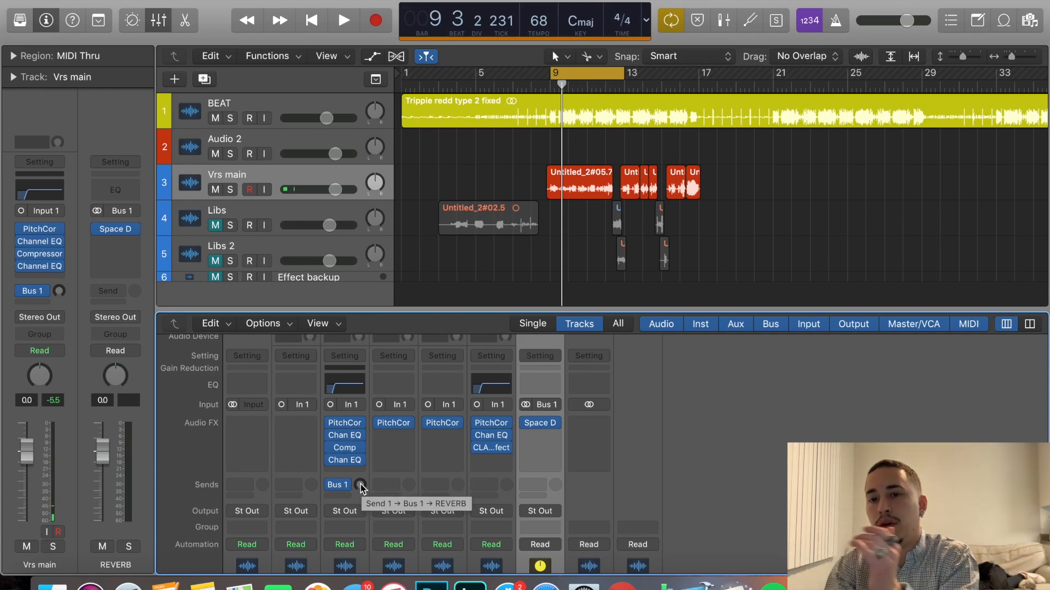
drag(360, 486, 363, 456)
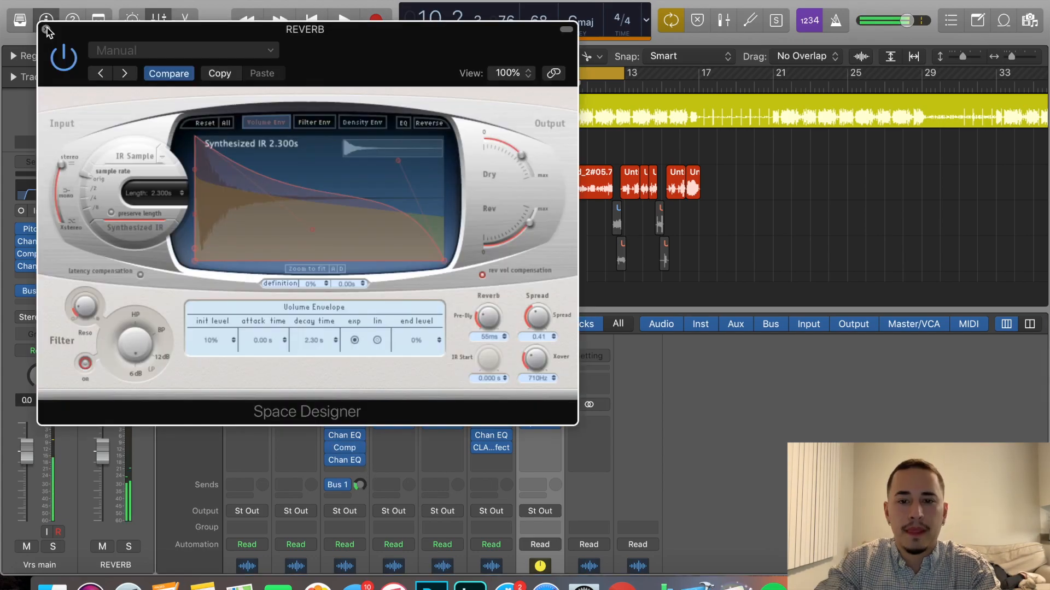
click(47, 29)
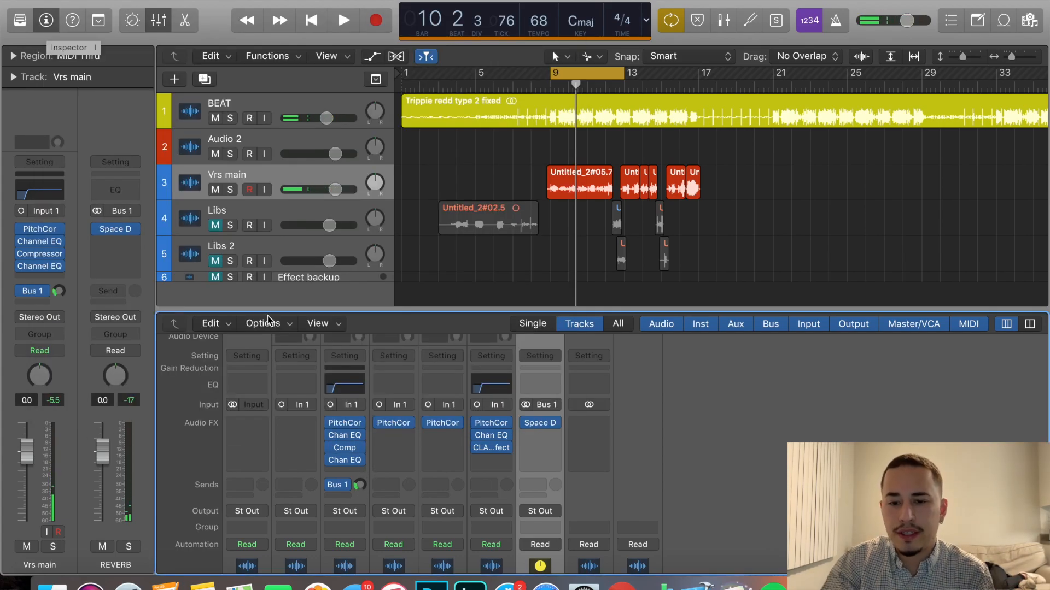
Open Space Designer on the REVERB channel and look through its settings options for available presets.
scroll(552, 476, down, 5)
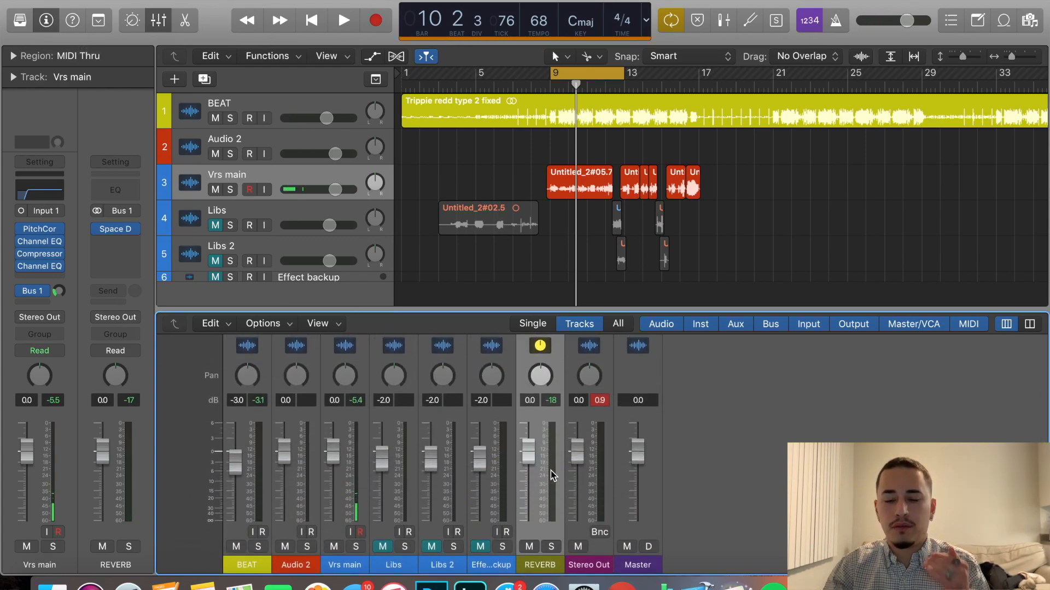
scroll(551, 476, up, 5)
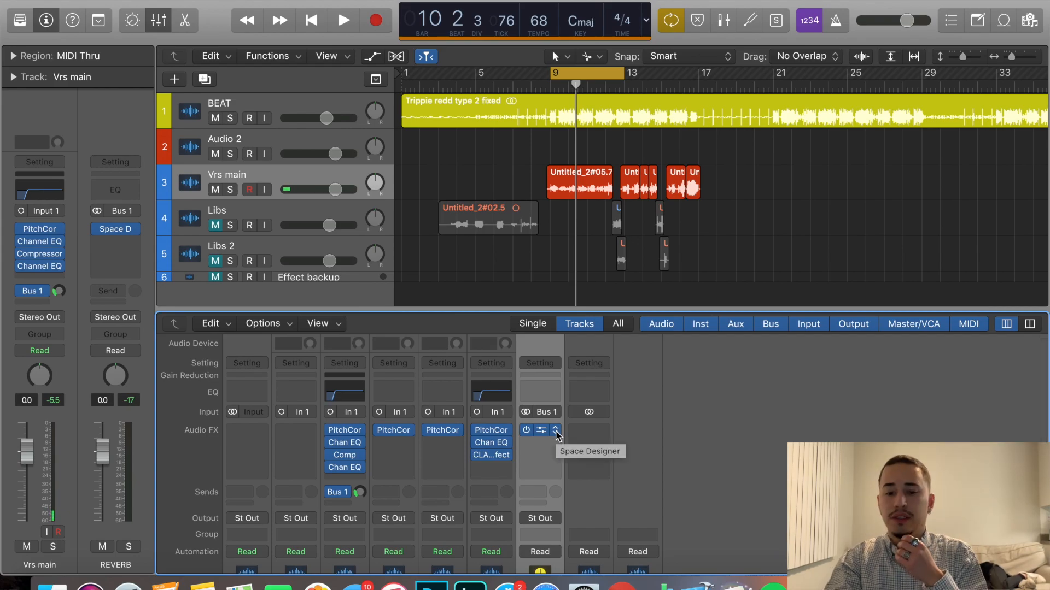
click(541, 431)
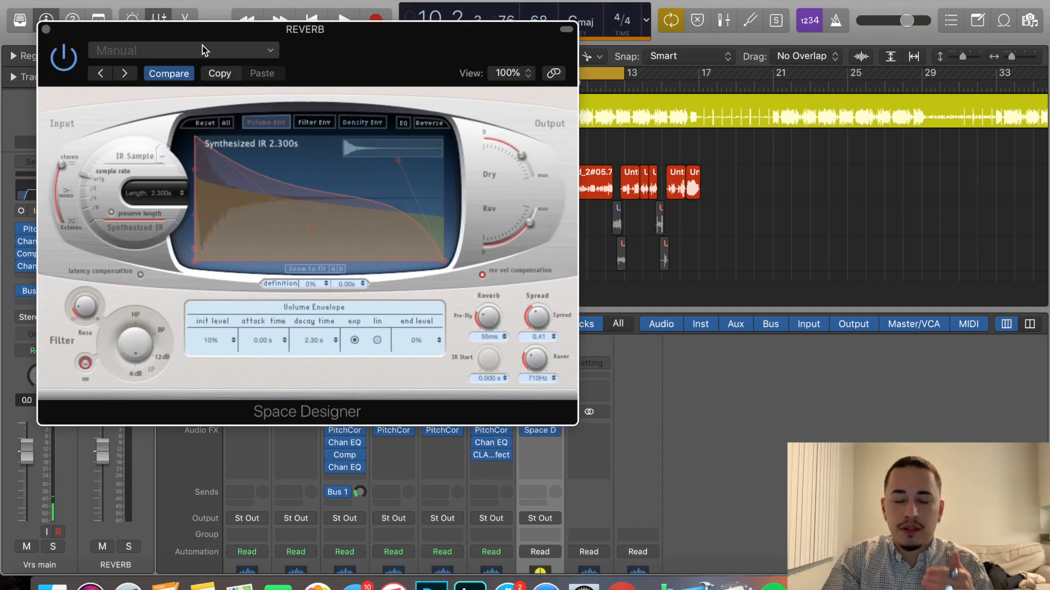
click(202, 51)
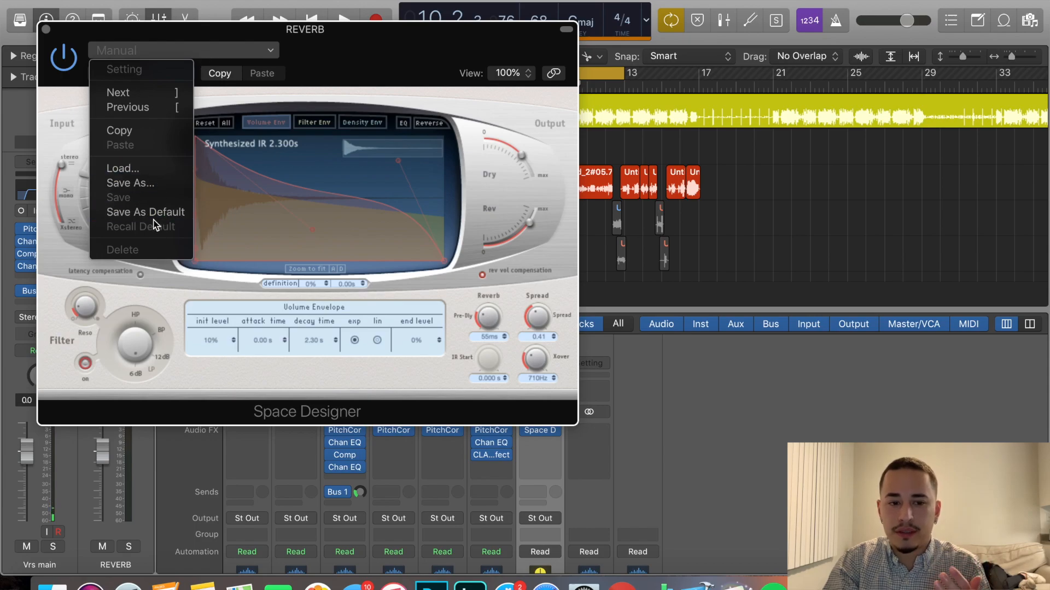
click(264, 48)
click(265, 51)
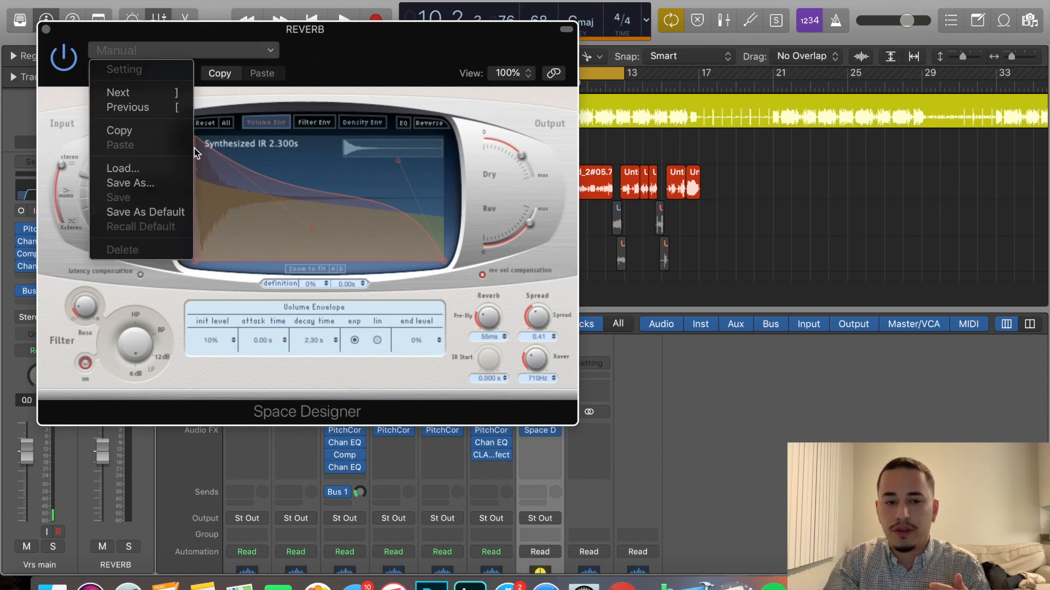
click(249, 55)
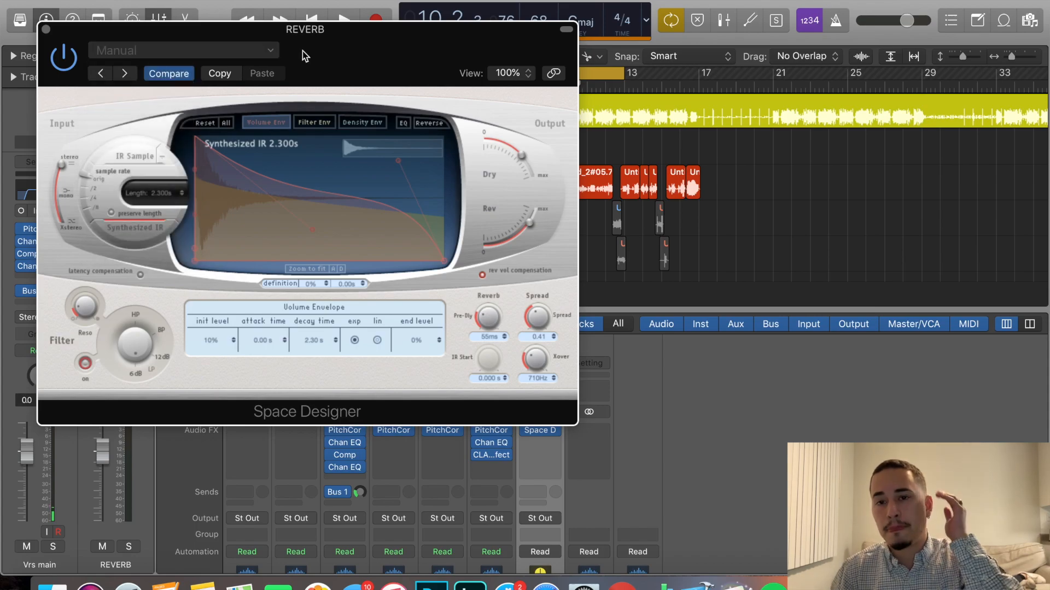
click(47, 29)
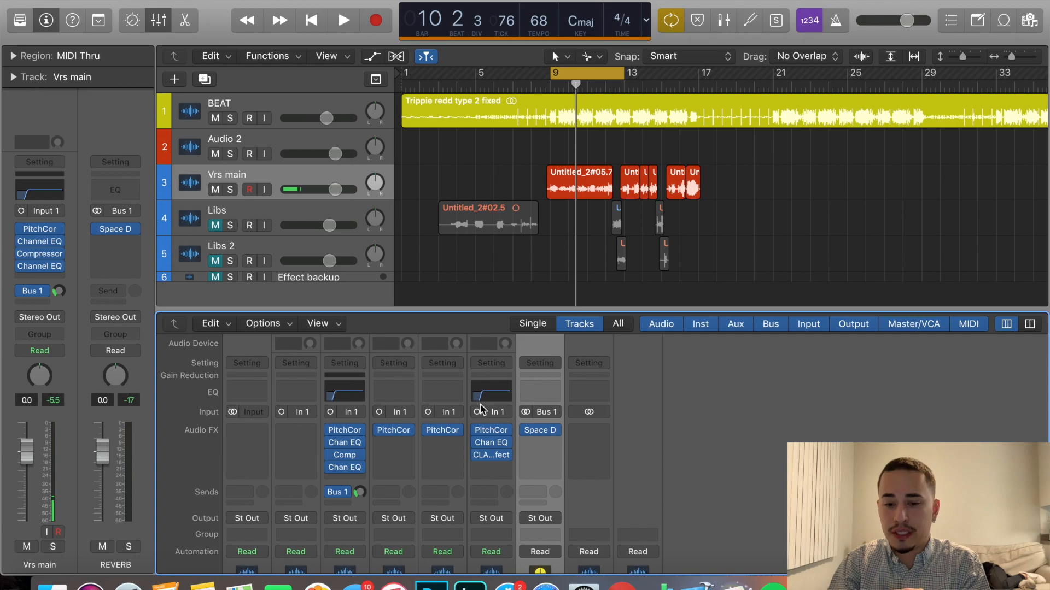
Lower the Rev output level in Space Designer on the REVERB channel.
click(542, 432)
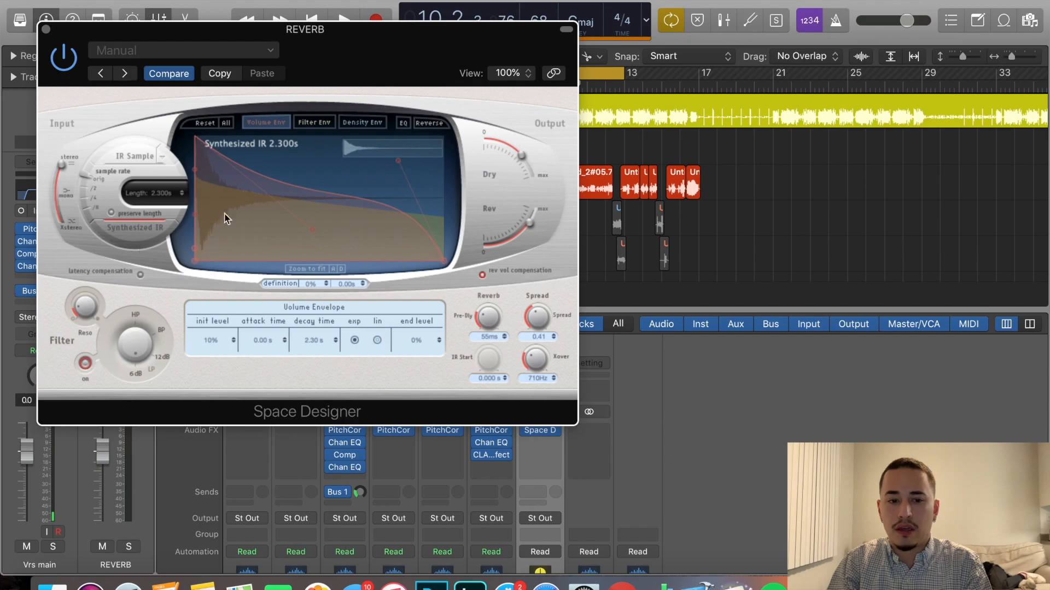
click(194, 51)
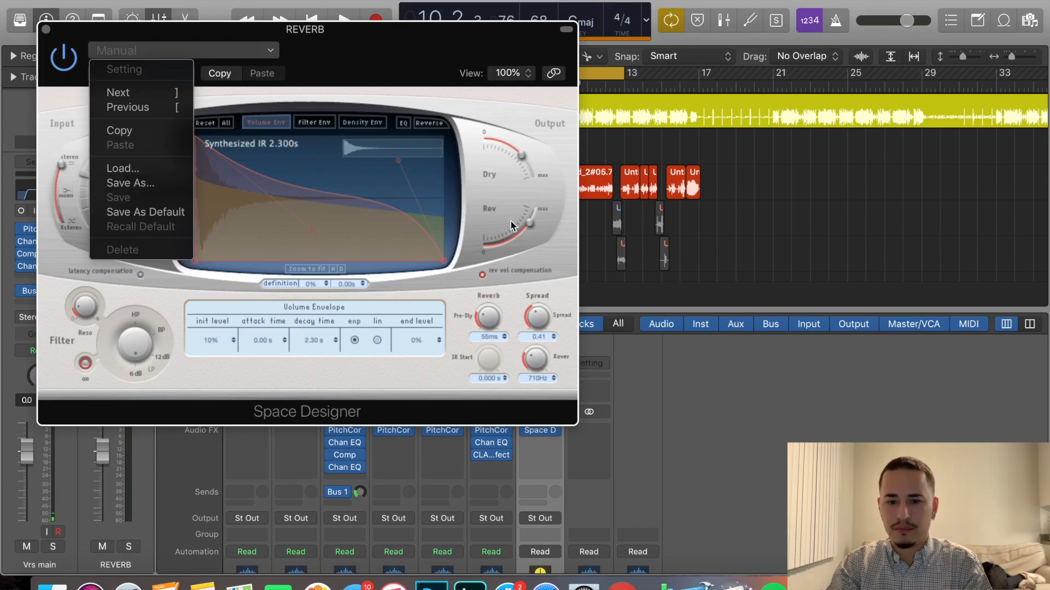
click(529, 227)
drag(517, 235, 519, 243)
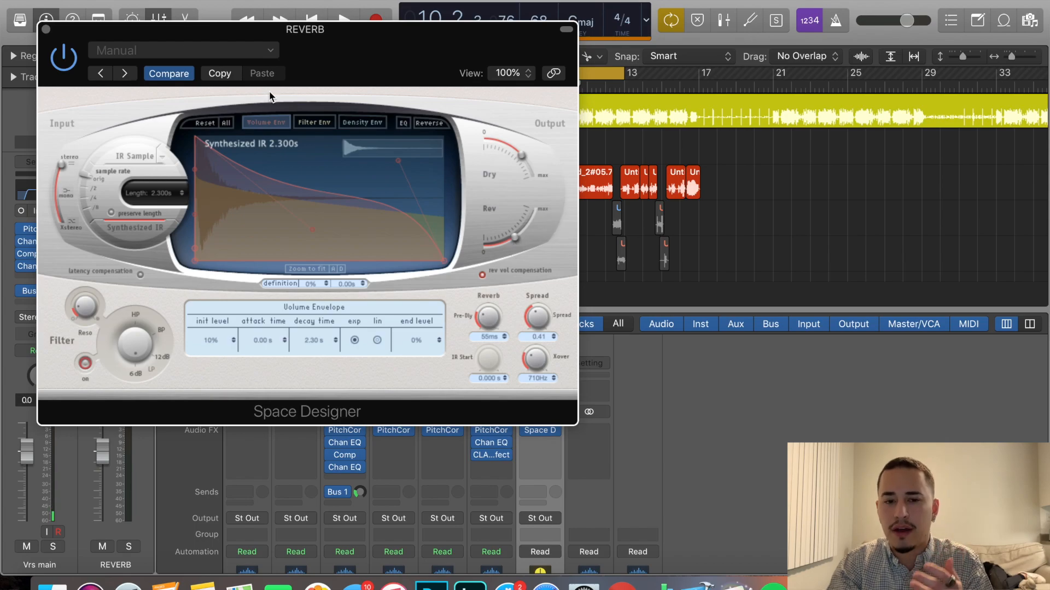
click(46, 29)
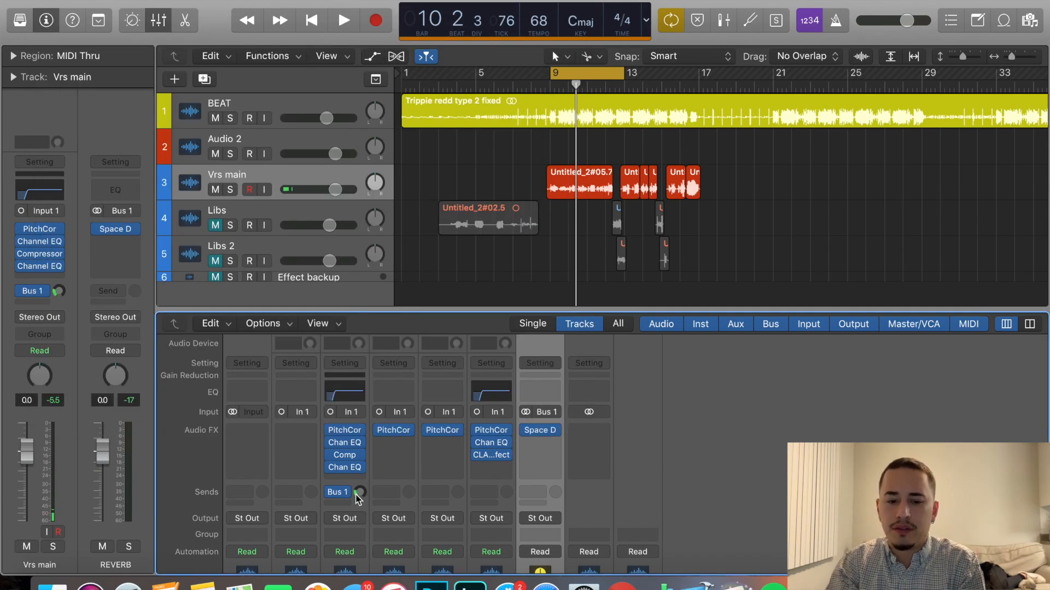
Check the Bus 1 send on the Vrs main channel and the Space Designer settings on the REVERB channel.
mouse_move(360, 495)
mouse_down()
mouse_move(365, 503)
mouse_move(365, 492)
mouse_up()
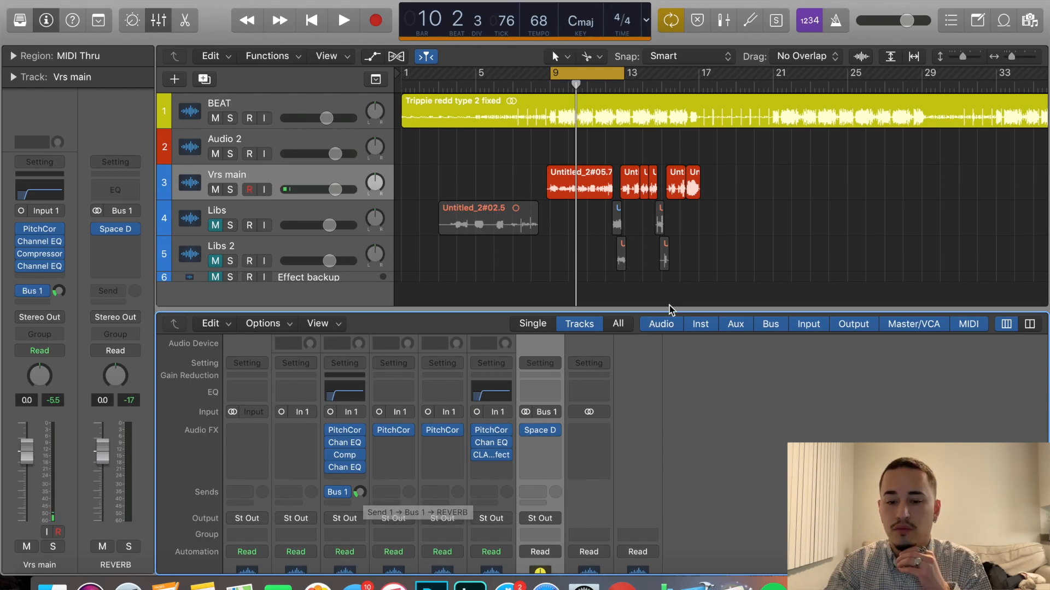
scroll(749, 280, down, 1)
scroll(749, 281, down, 1)
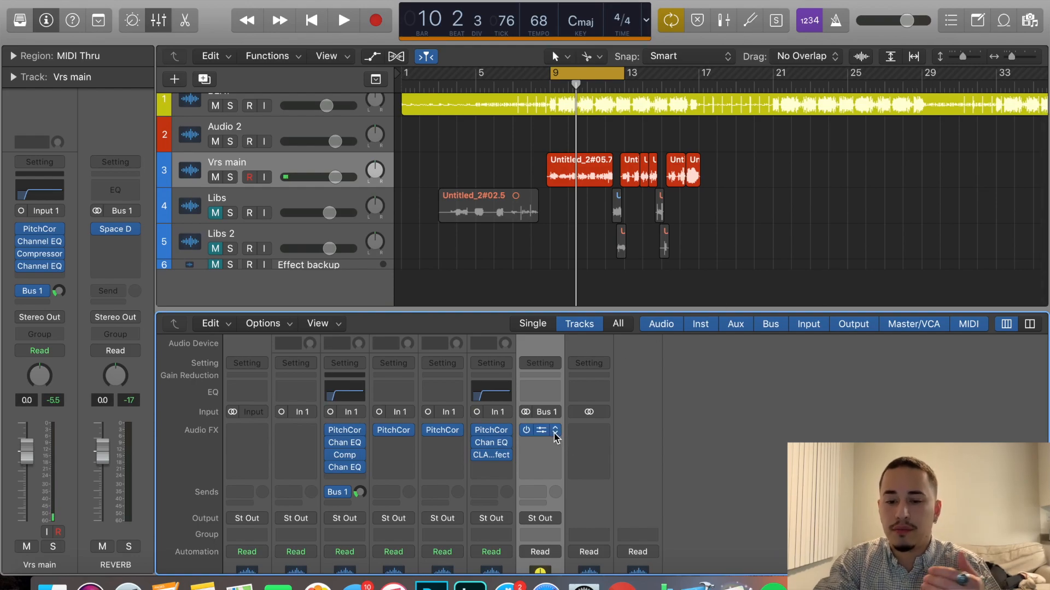
click(540, 430)
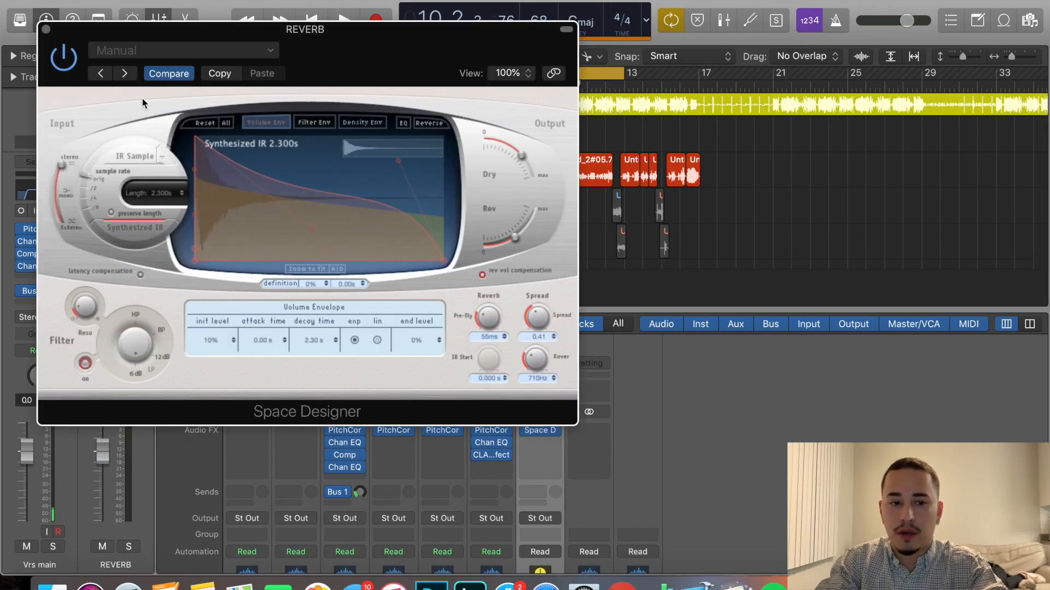
click(46, 29)
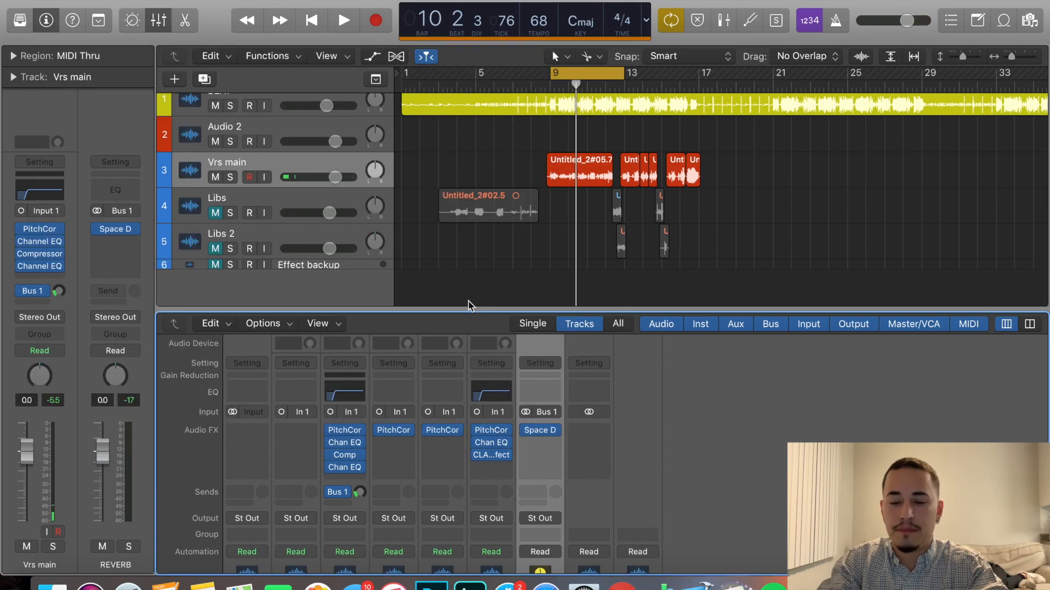
Insert the Waves CLA Effects (s) plug-in below Space Designer on the REVERB channel.
click(545, 440)
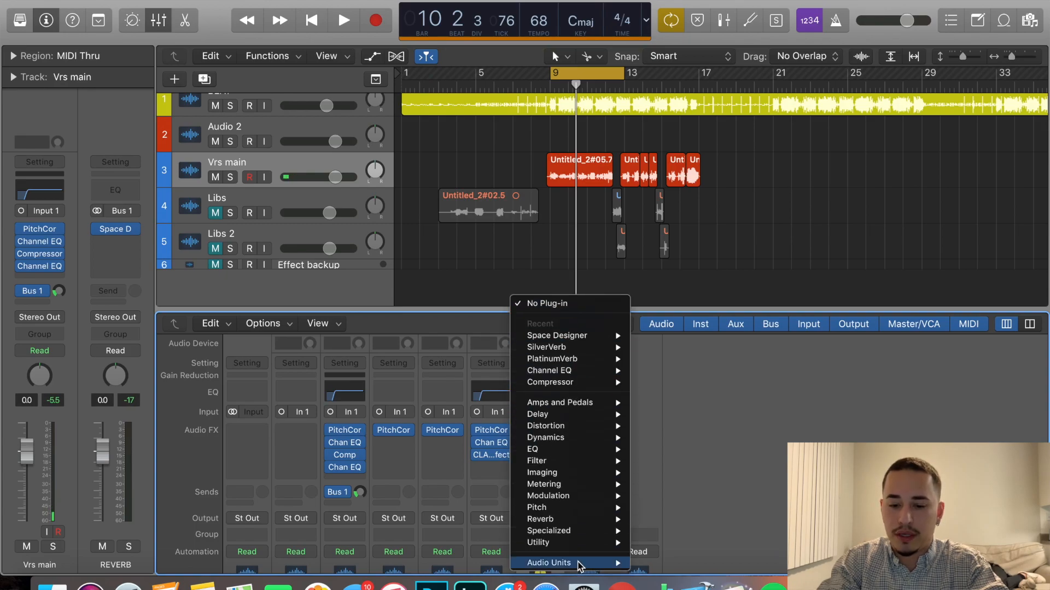
mouse_move(580, 563)
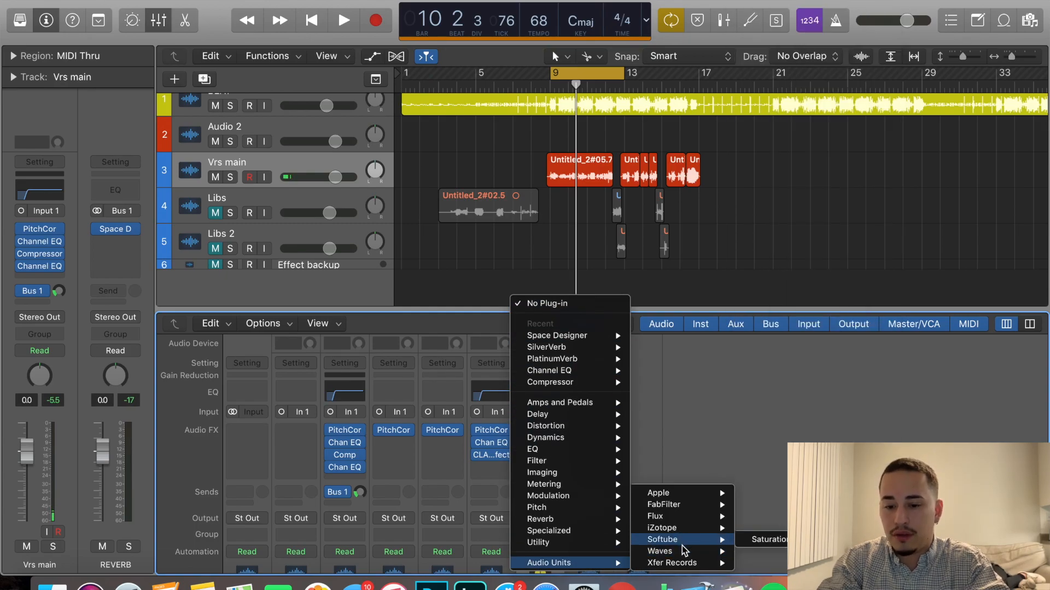
mouse_move(687, 553)
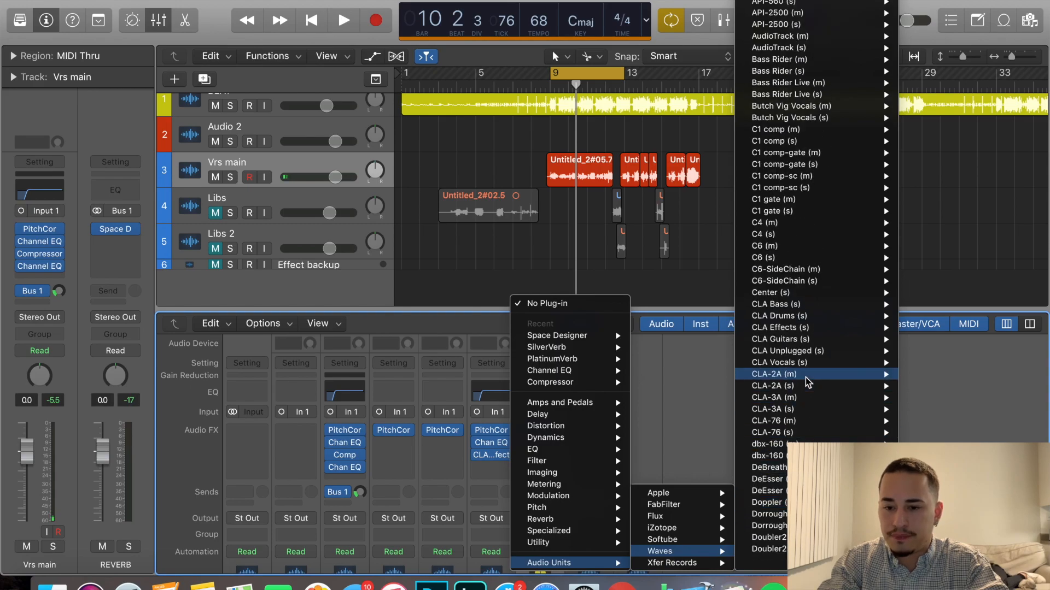
click(804, 328)
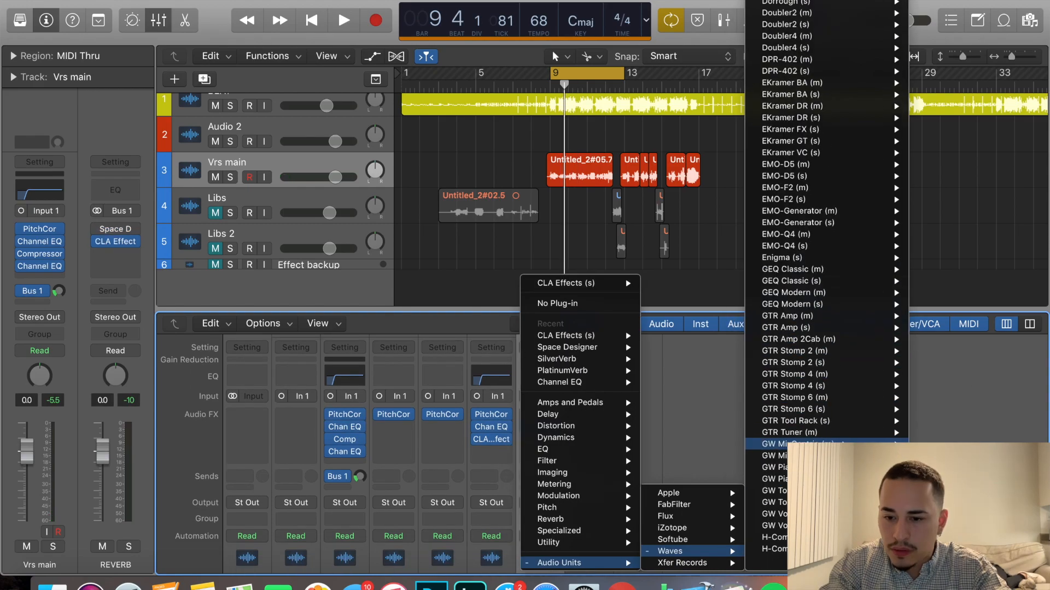
Insert the stereo Waves MannyM Reverb (s) in the REVERB channel's second effect slot.
scroll(842, 443, down, 6)
scroll(843, 443, down, 15)
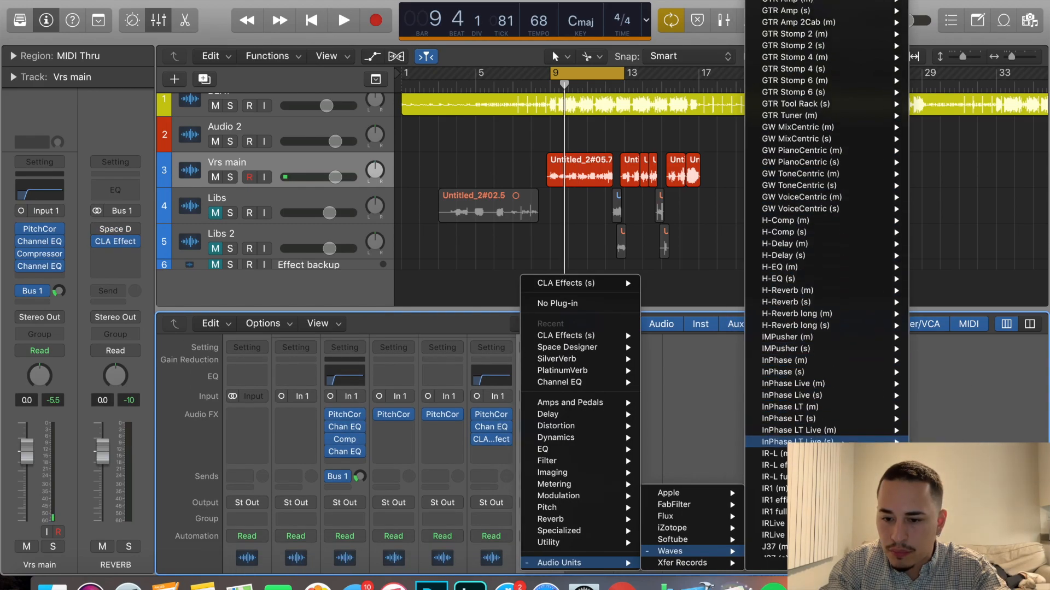
scroll(843, 440, down, 15)
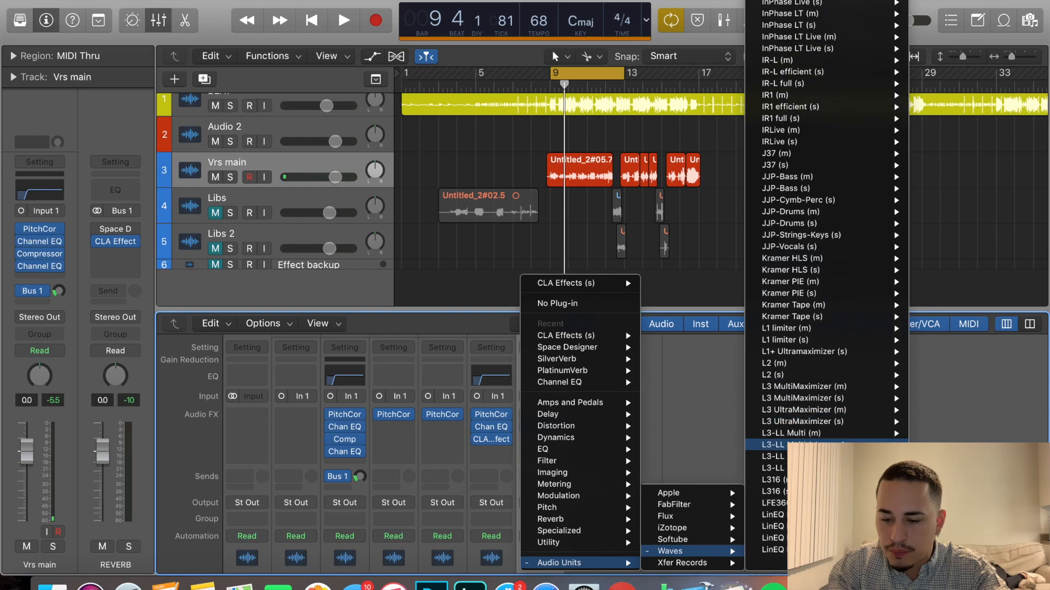
scroll(842, 441, down, 6)
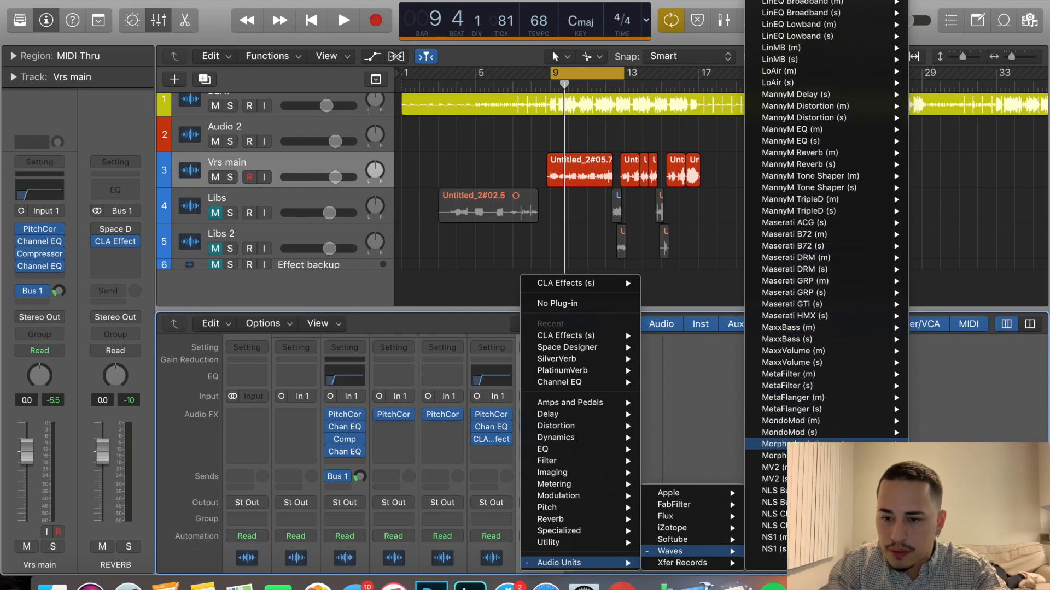
mouse_move(843, 209)
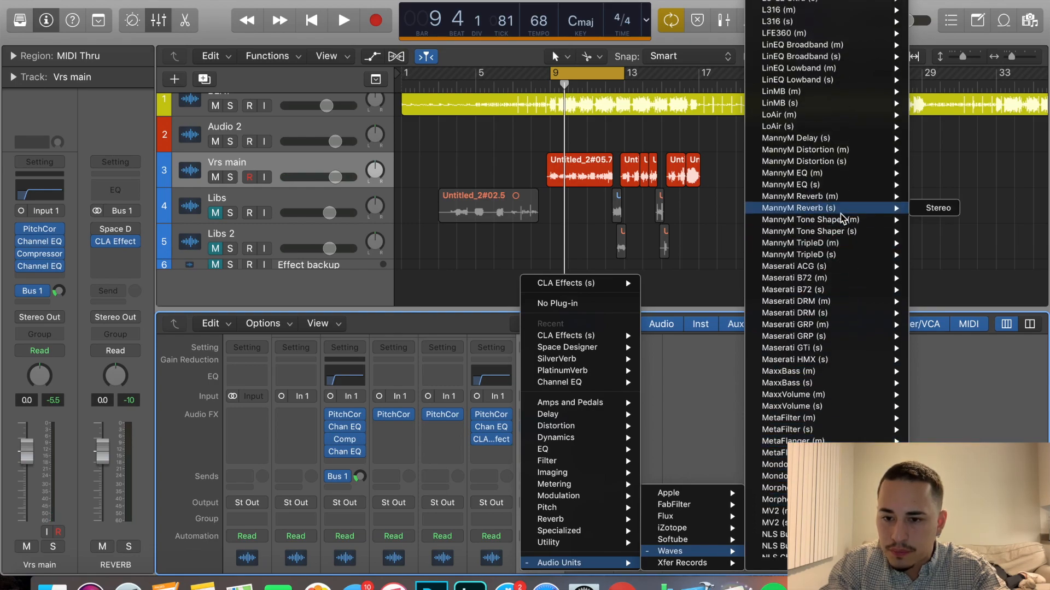
click(938, 209)
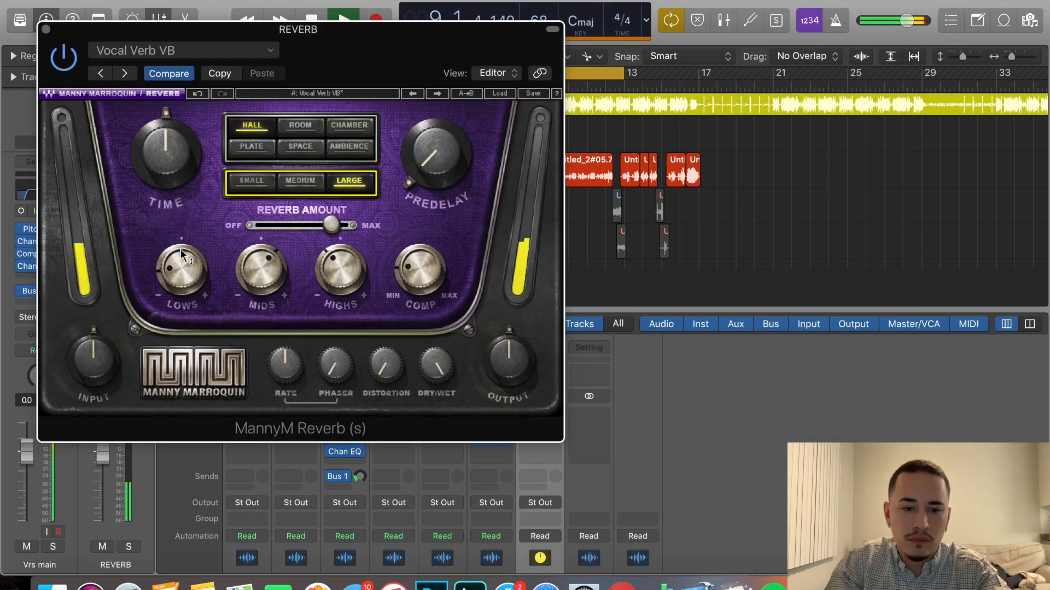
Adjust the lows, mids and highs of MannyM Reverb's Vocal Verb VB preset and set its time to 72.5%.
drag(181, 254, 181, 241)
drag(326, 274, 327, 251)
drag(260, 268, 261, 264)
mouse_move(155, 135)
mouse_down()
mouse_move(155, 153)
mouse_move(156, 136)
mouse_up()
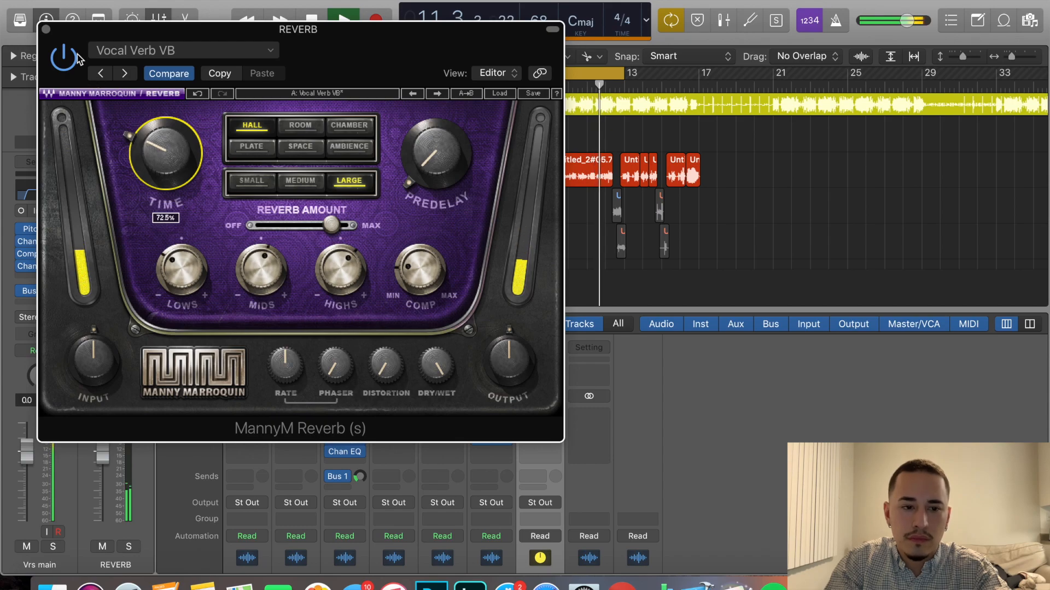
Fine-tune the Vrs main channel's Bus 1 send level while the looped section plays.
click(46, 29)
drag(358, 476, 362, 460)
scroll(605, 464, down, 4)
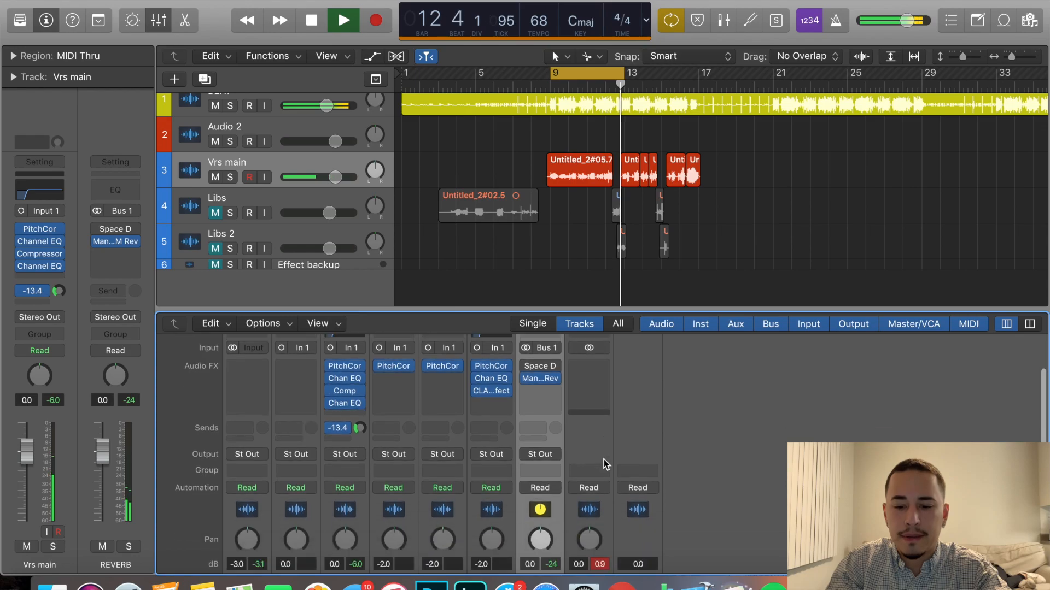
scroll(604, 464, up, 5)
drag(362, 488, 360, 491)
Audition the loop with MannyM Reverb, stop playback and review the reverb's settings.
mouse_move(526, 445)
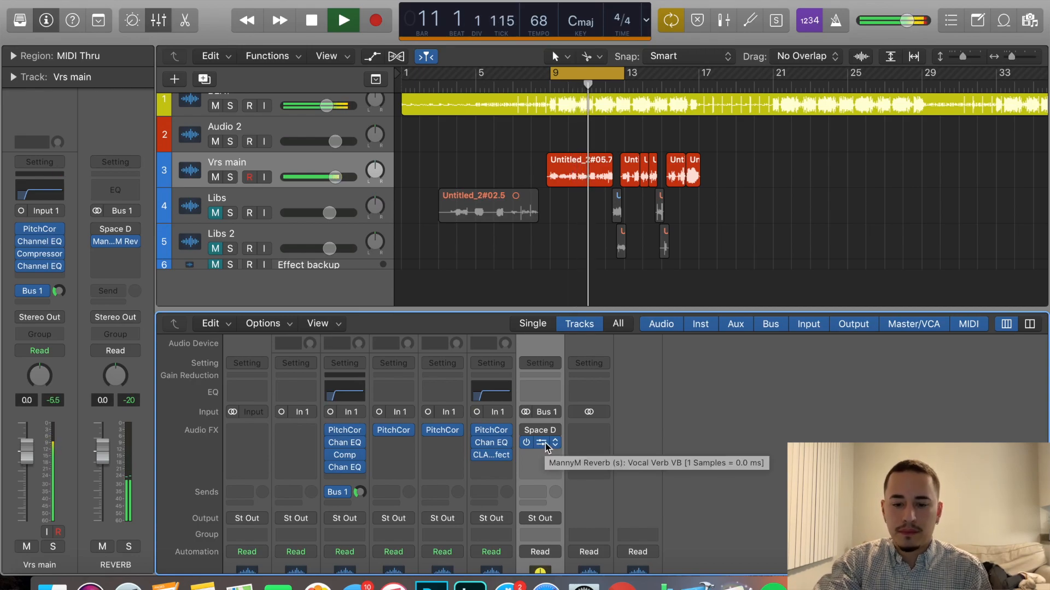
click(542, 444)
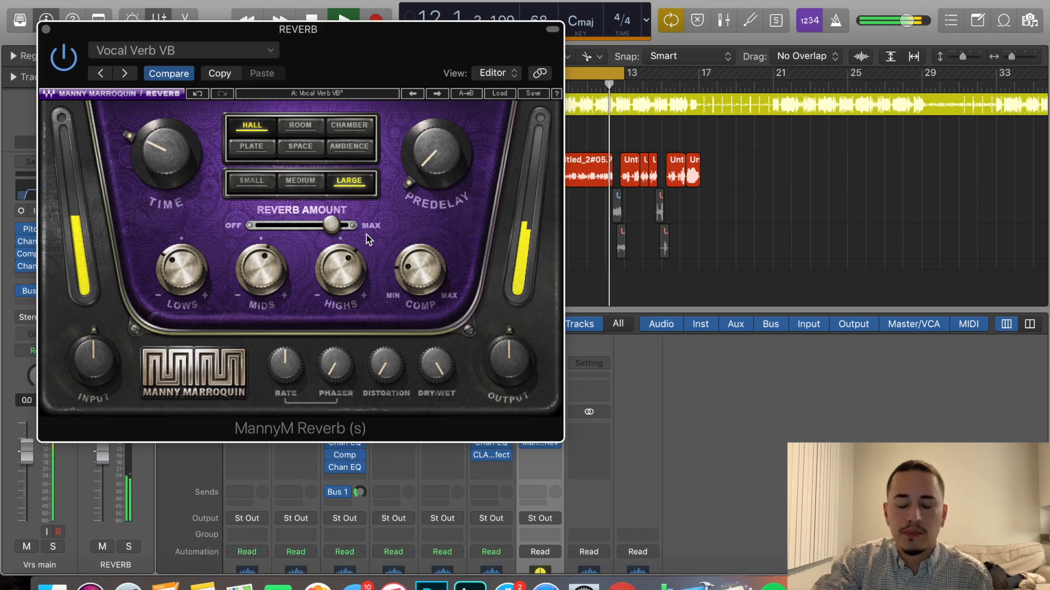
key(space)
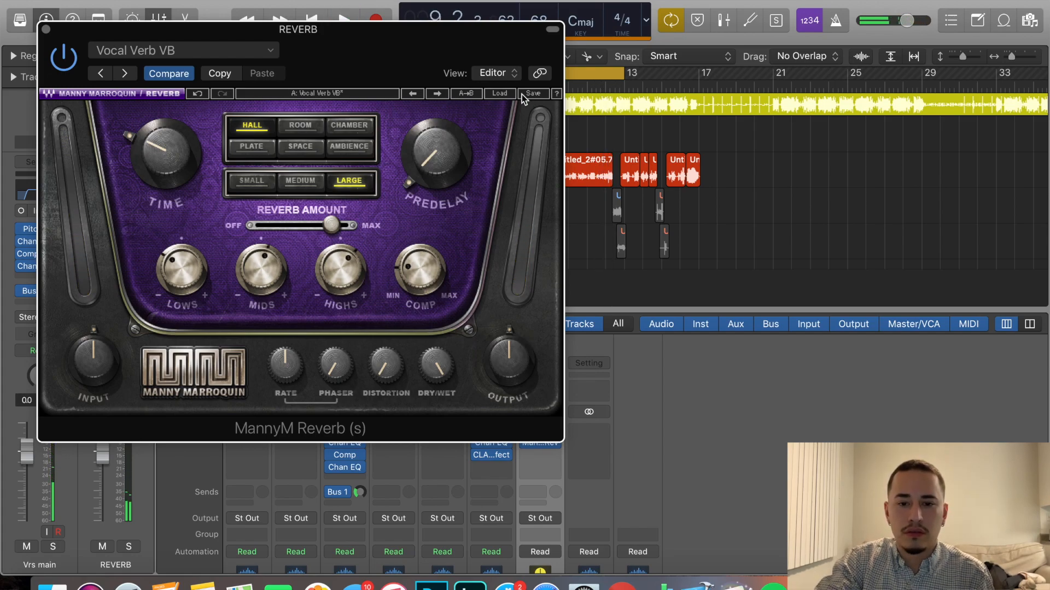
click(46, 29)
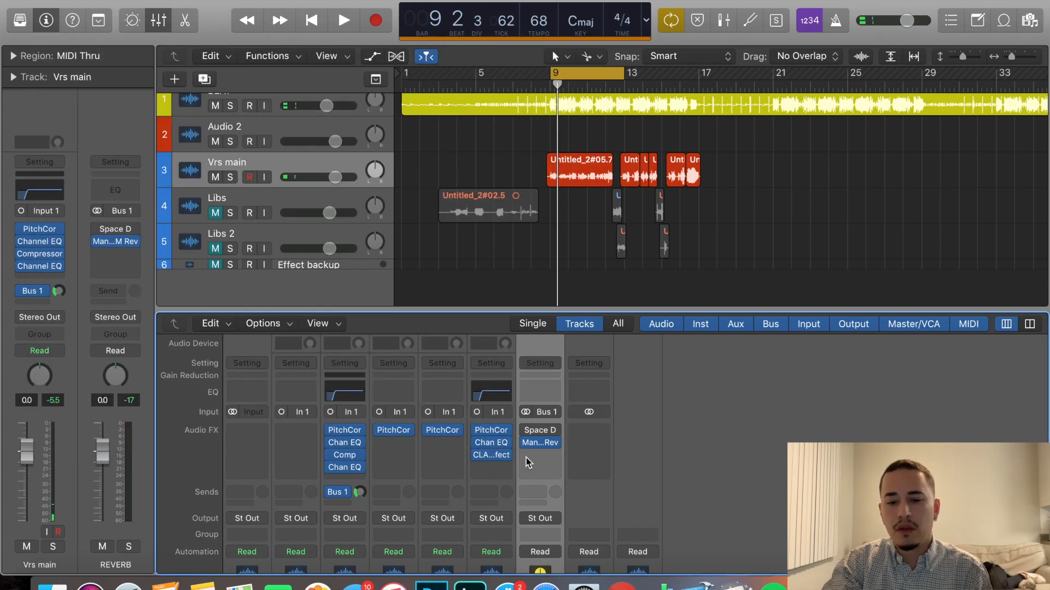
mouse_move(543, 446)
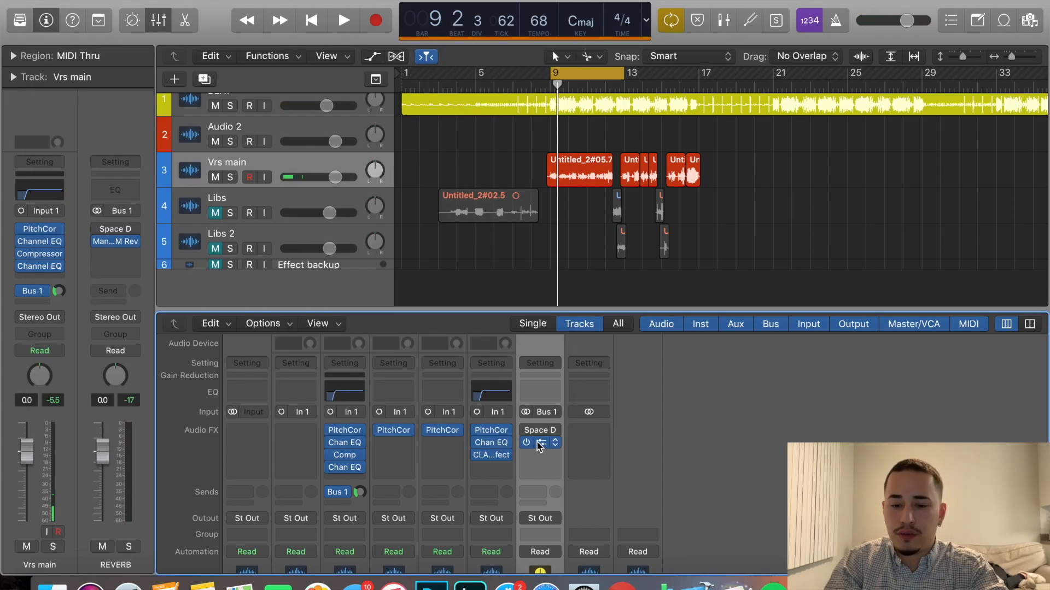
click(542, 443)
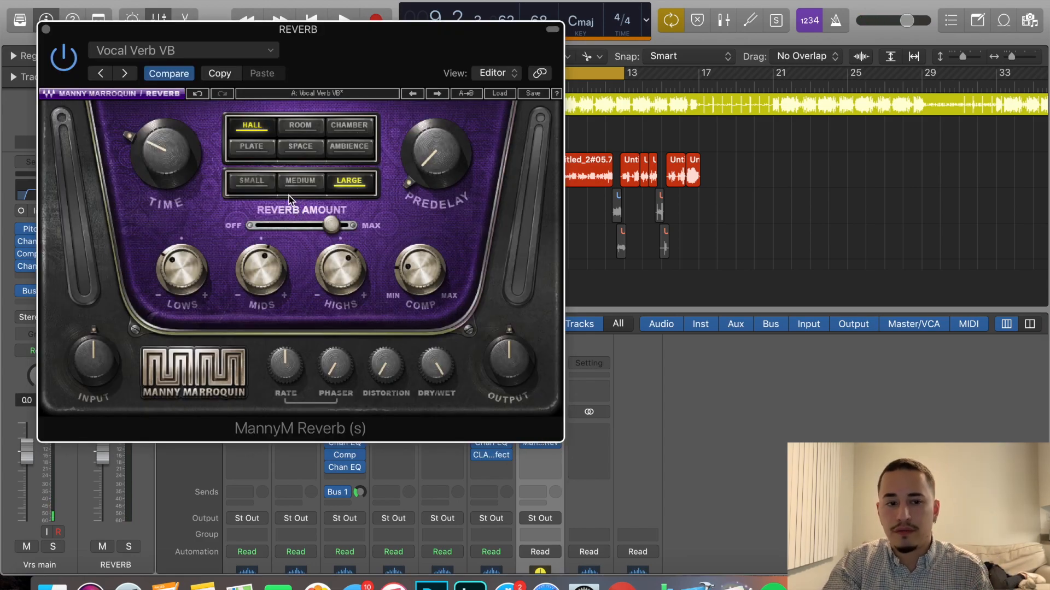
Close MannyM Reverb and review the bypassed Space Designer's settings on the REVERB channel.
click(46, 29)
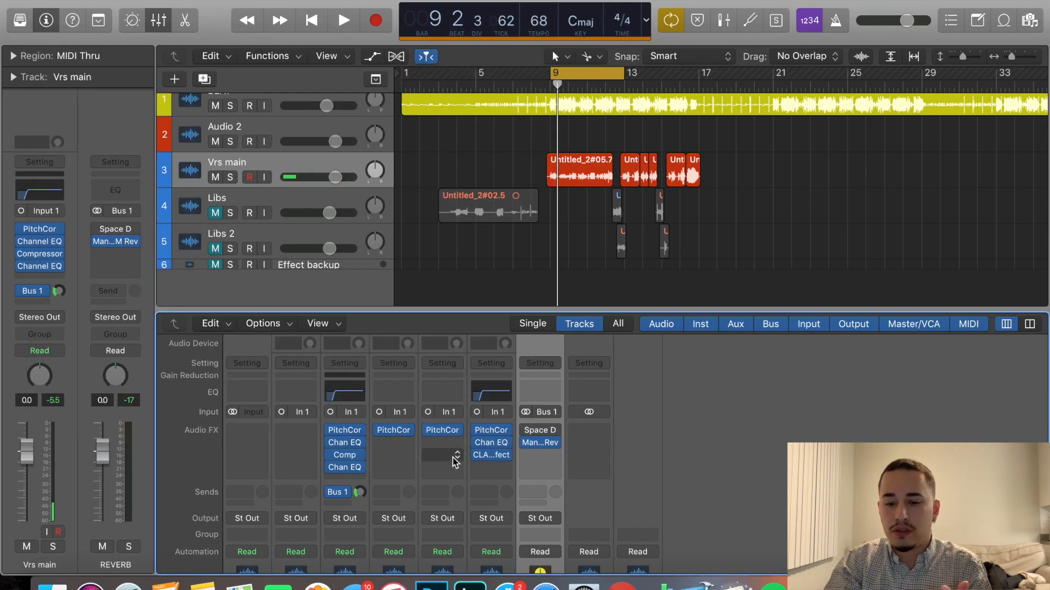
click(538, 431)
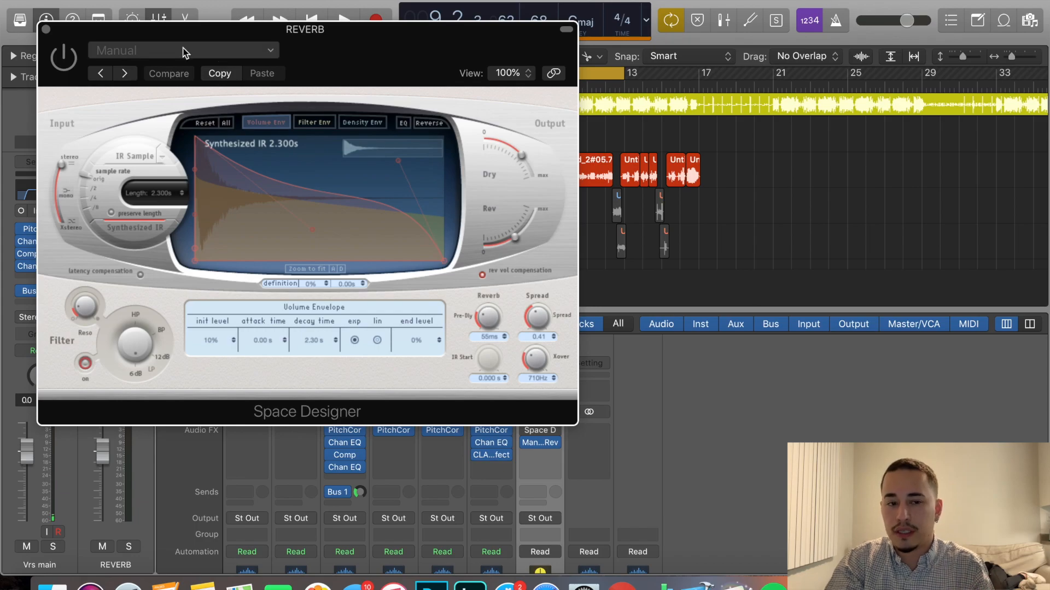
click(208, 50)
click(268, 53)
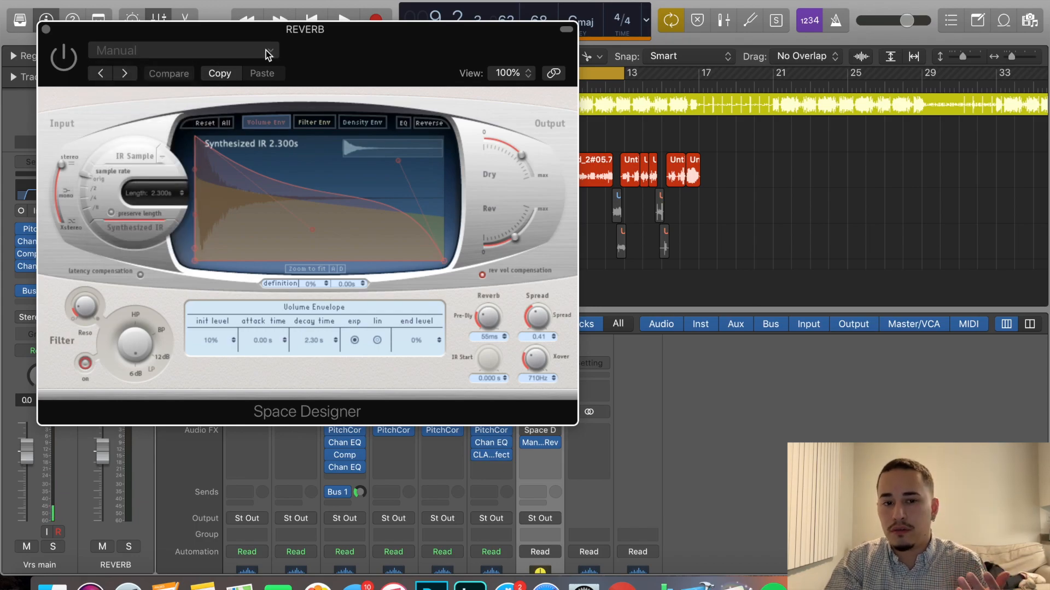
click(47, 29)
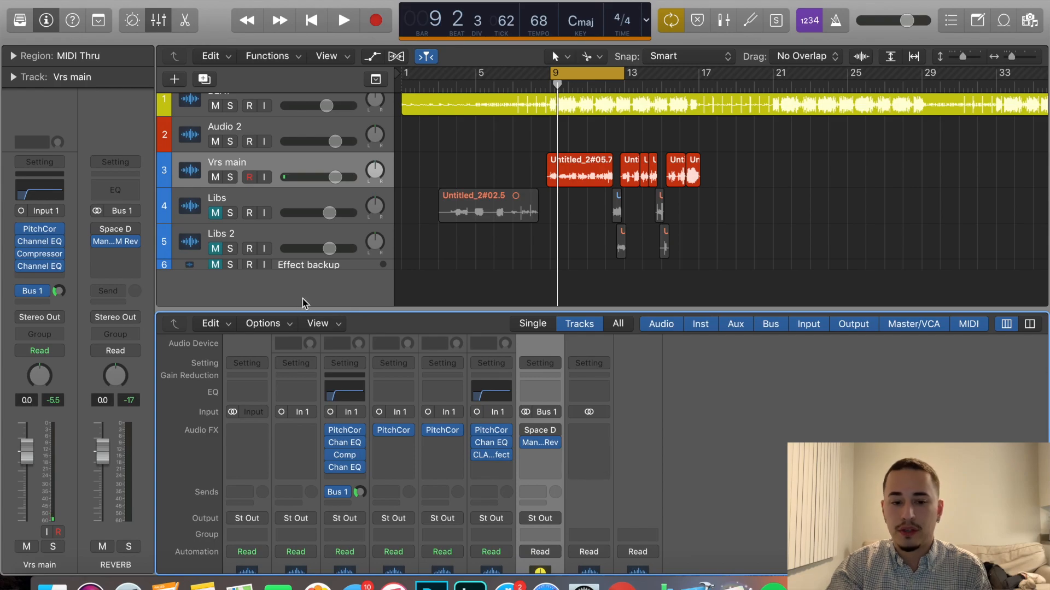
Create a new auxiliary channel strip and set its input to Bus 2.
click(275, 325)
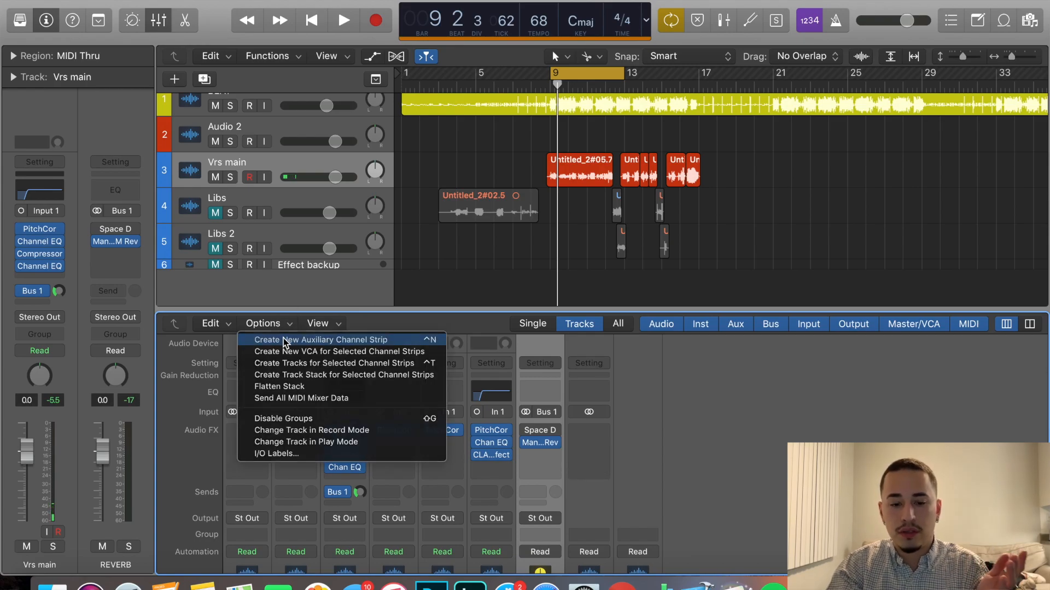
click(283, 341)
scroll(612, 410, down, 1)
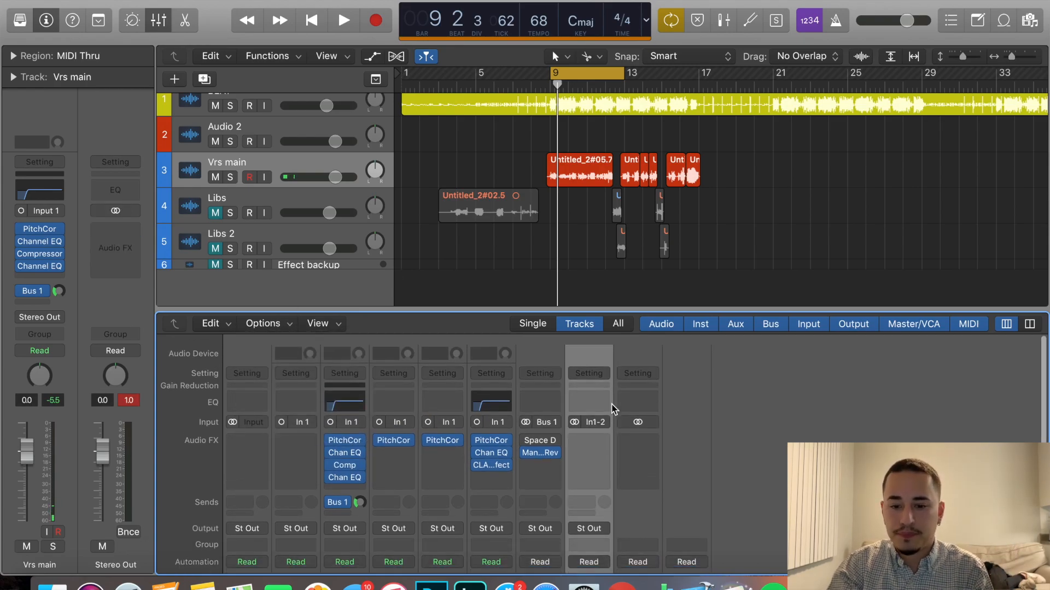
click(597, 406)
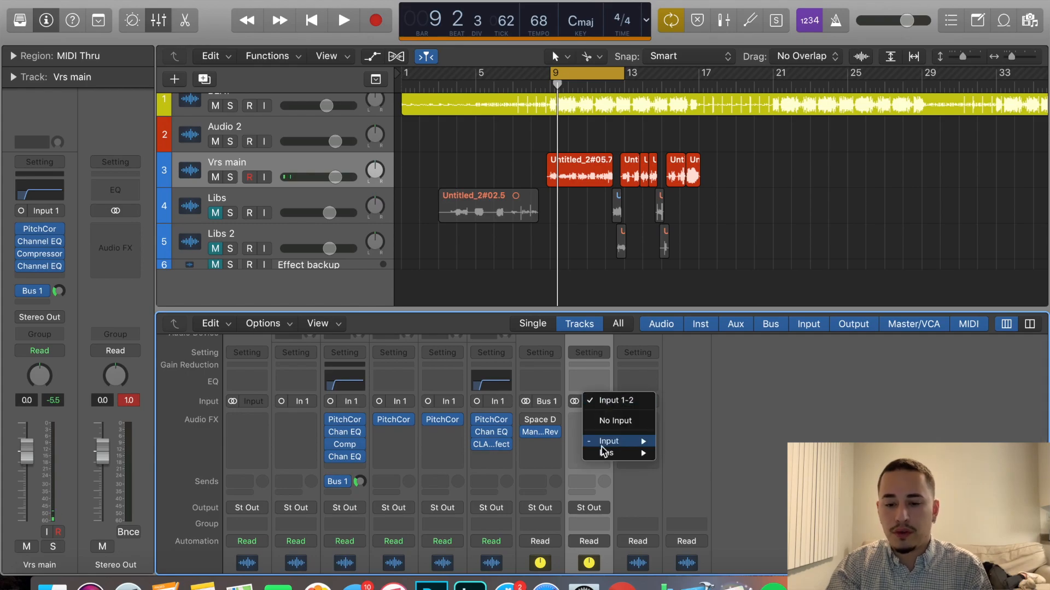
mouse_move(604, 451)
click(706, 126)
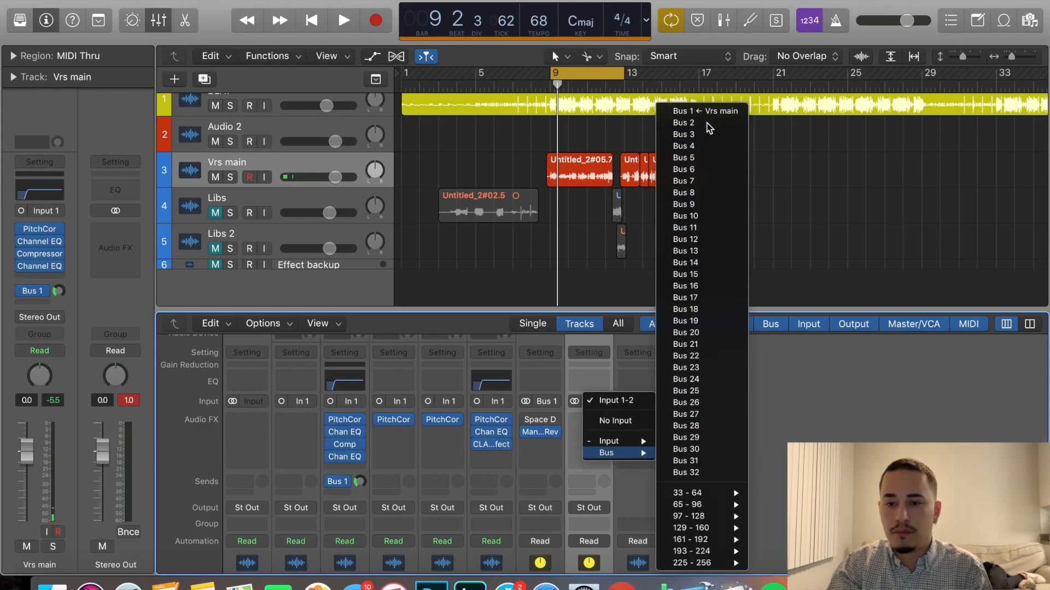
Rename the new Bus 2 auxiliary channel strip as DELAY.
scroll(575, 481, down, 8)
double_click(586, 565)
text(DELAY)
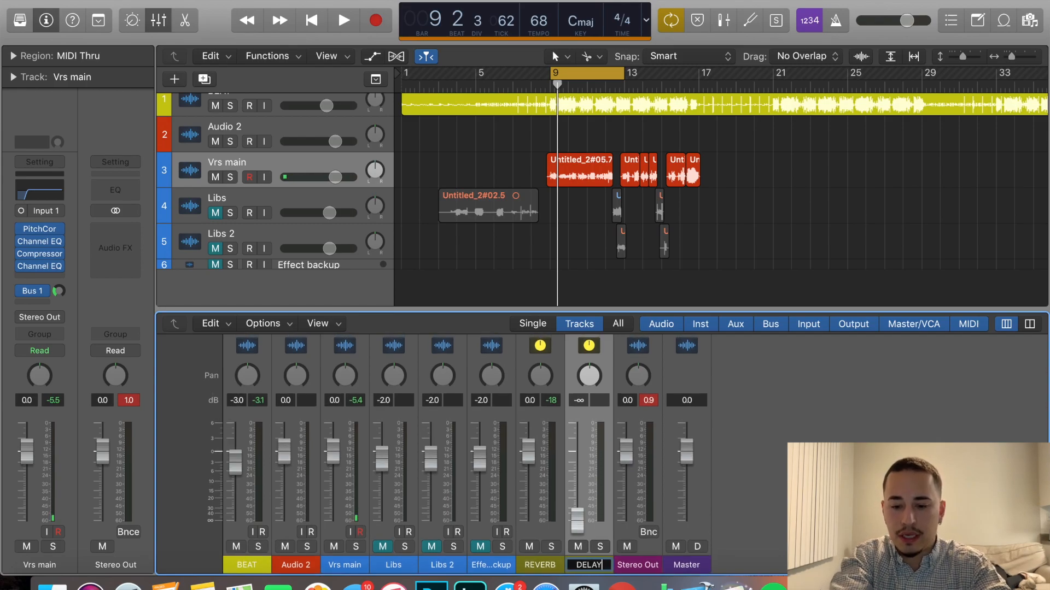
key(Return)
Insert Tape Delay in the DELAY channel's first effect slot.
scroll(615, 455, up, 8)
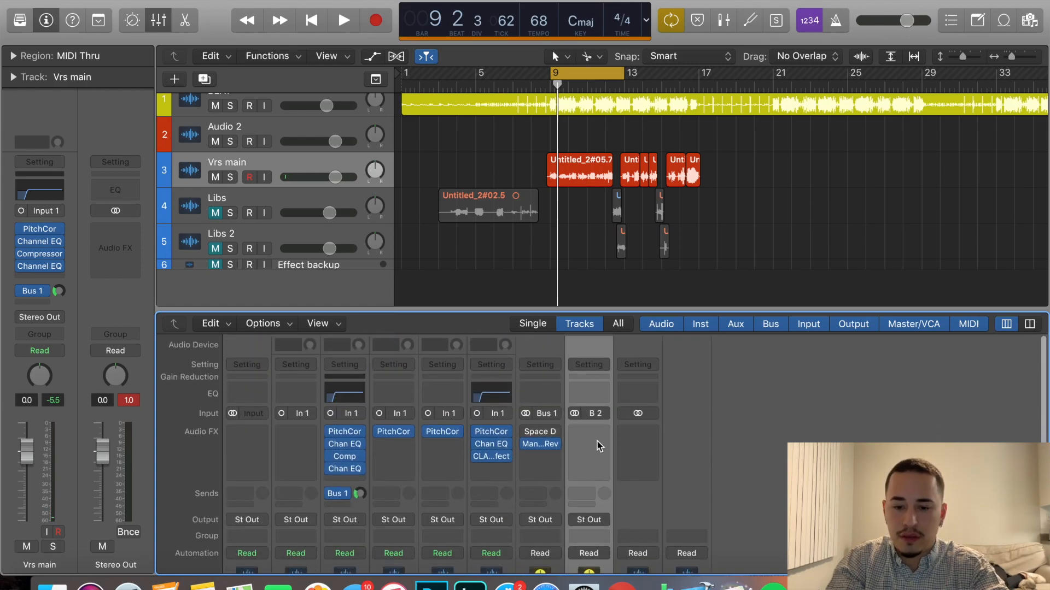
click(593, 432)
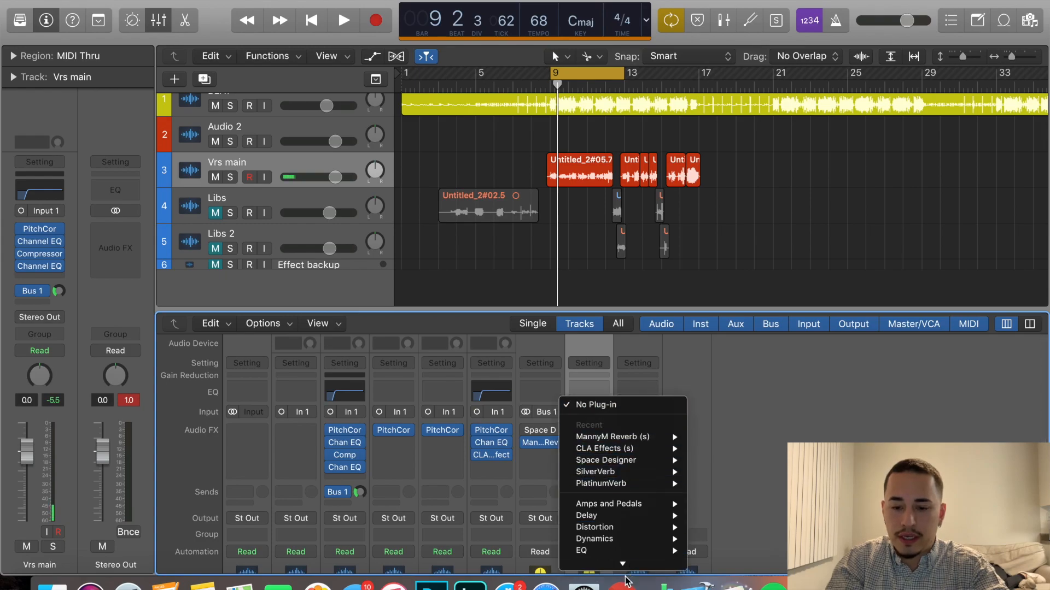
mouse_move(594, 415)
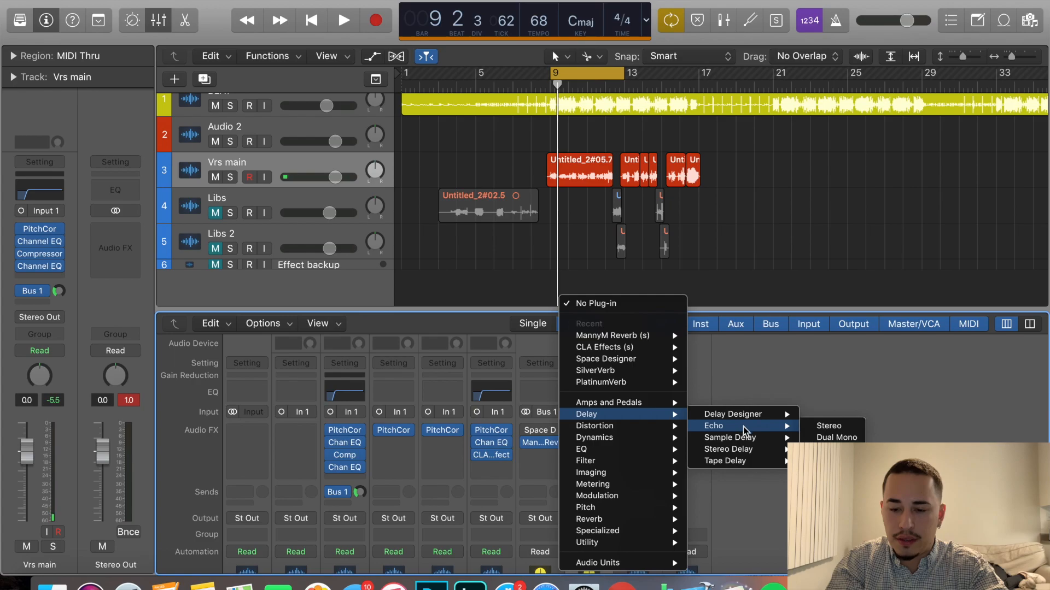
click(725, 461)
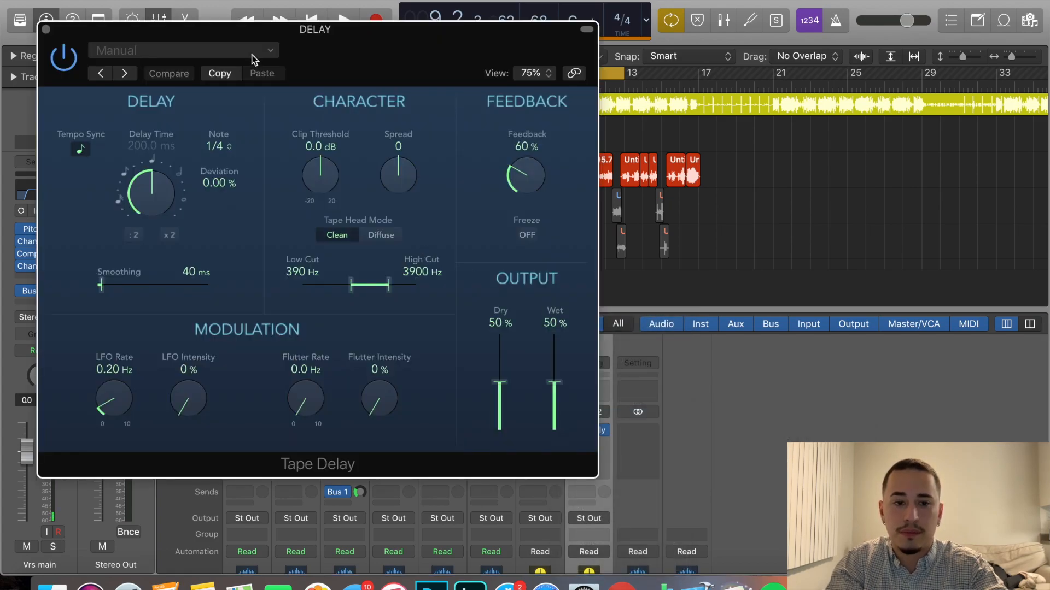
Check Tape Delay's setting options and adjust its dry and wet output levels.
click(253, 52)
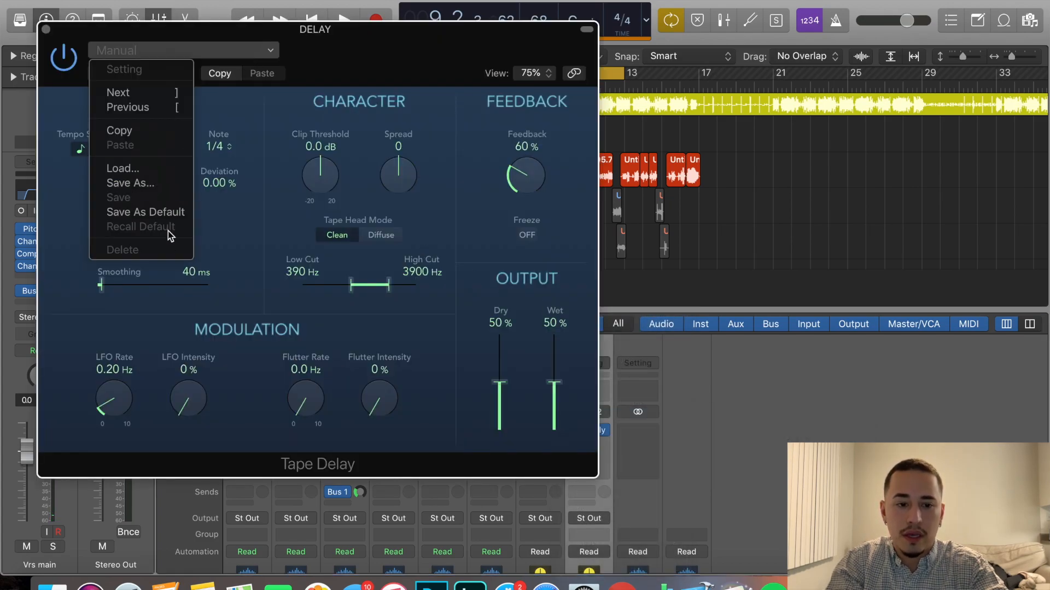
click(325, 69)
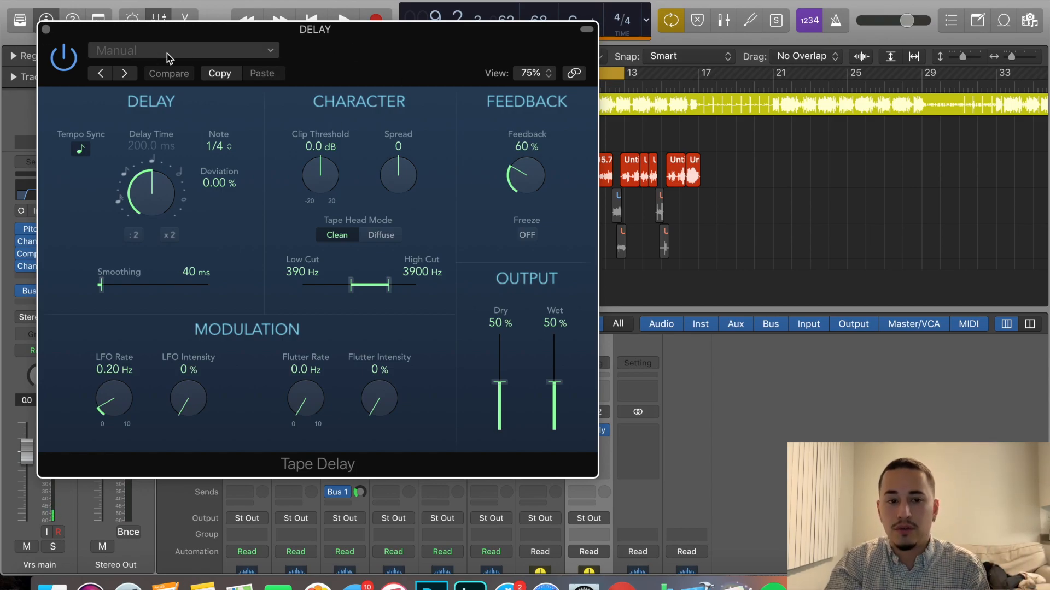
click(225, 55)
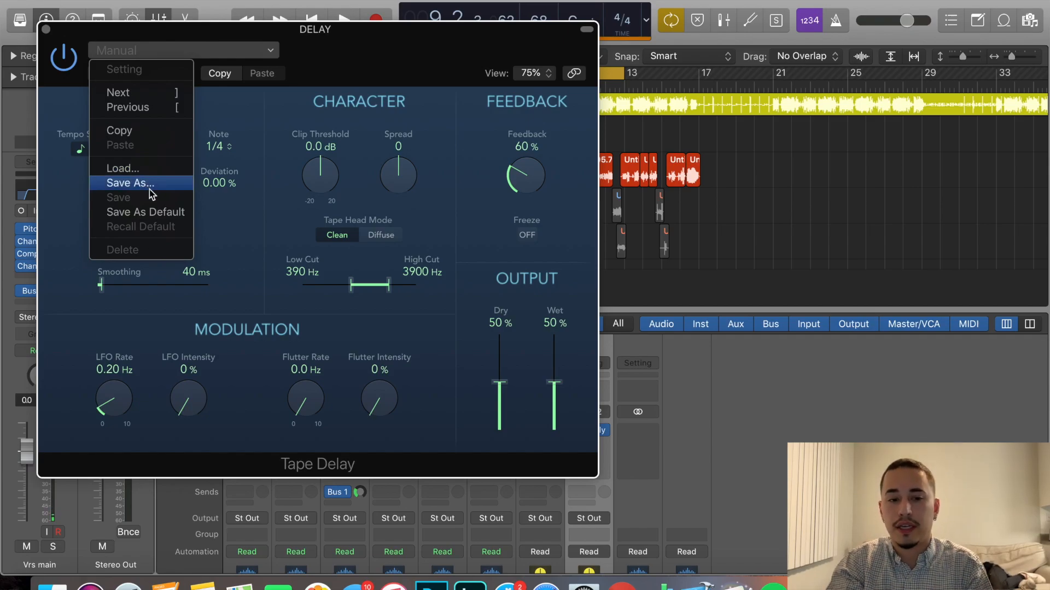
click(291, 101)
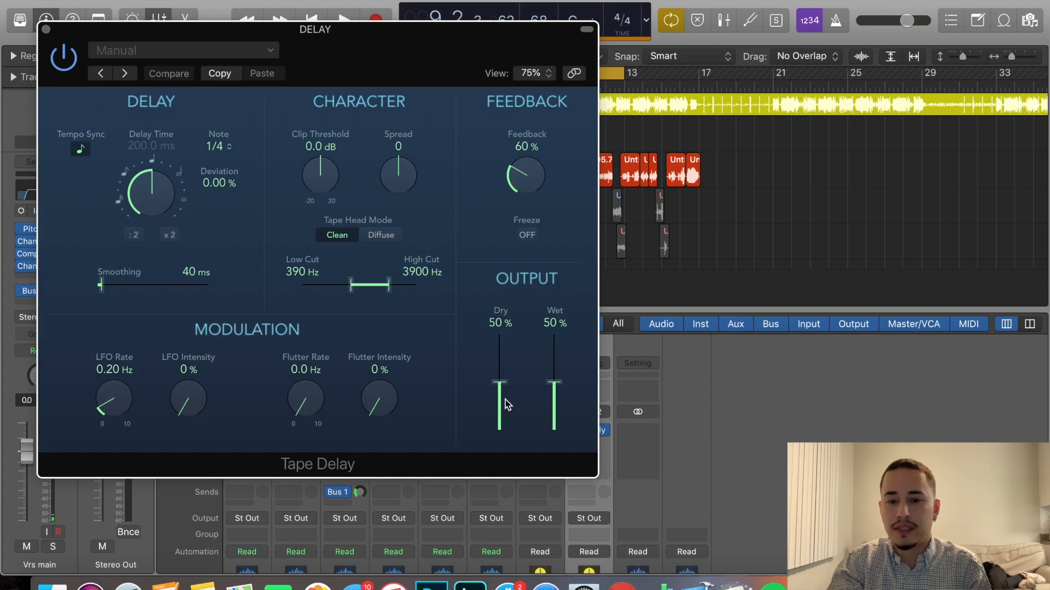
drag(501, 385, 557, 350)
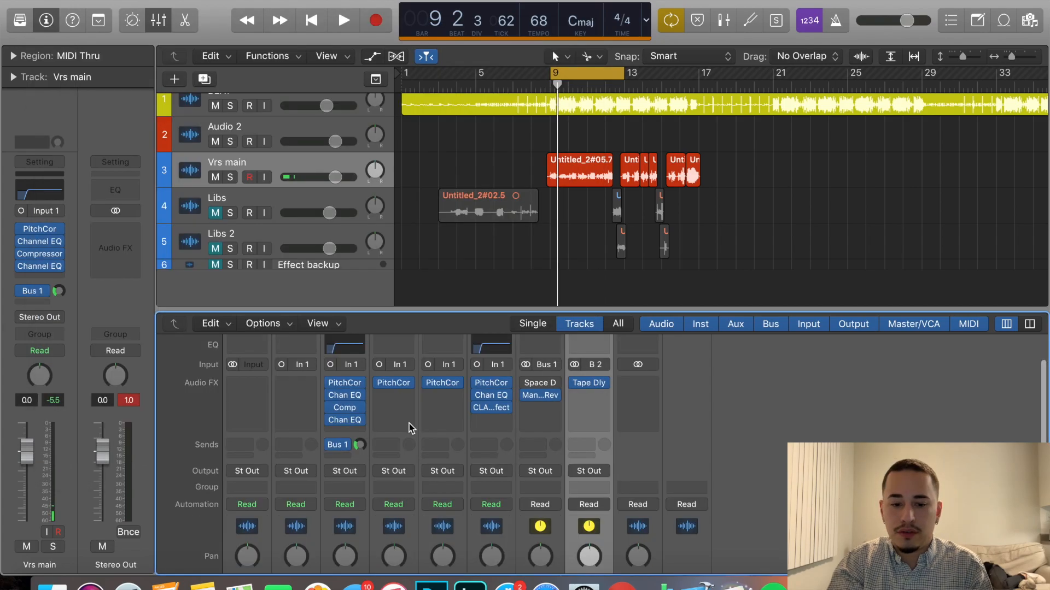
Add a second send on the Vrs main channel, routed to Bus 2 for the DELAY channel.
click(339, 456)
mouse_move(366, 524)
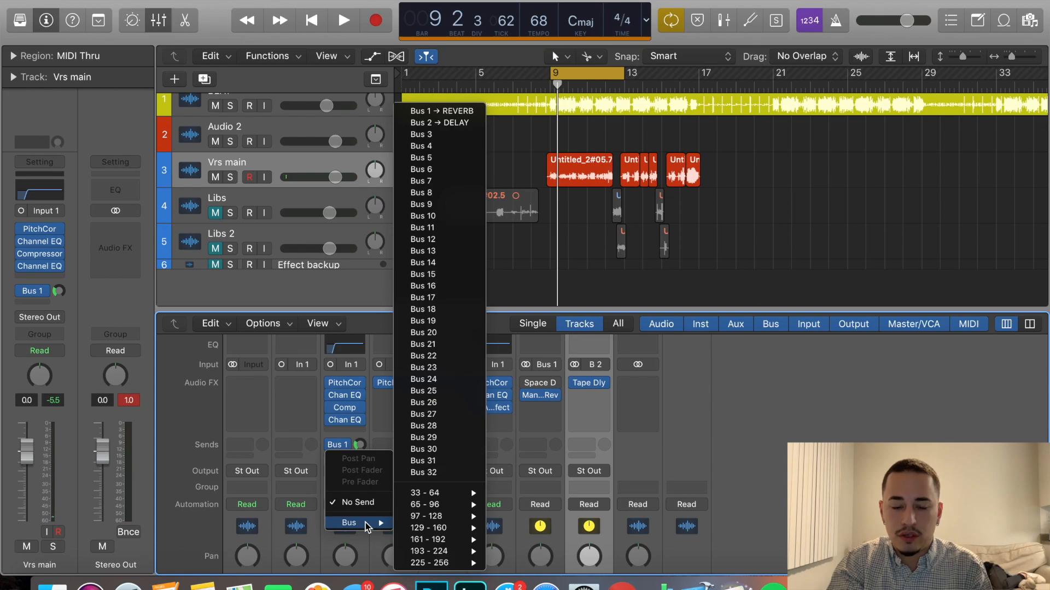
click(446, 125)
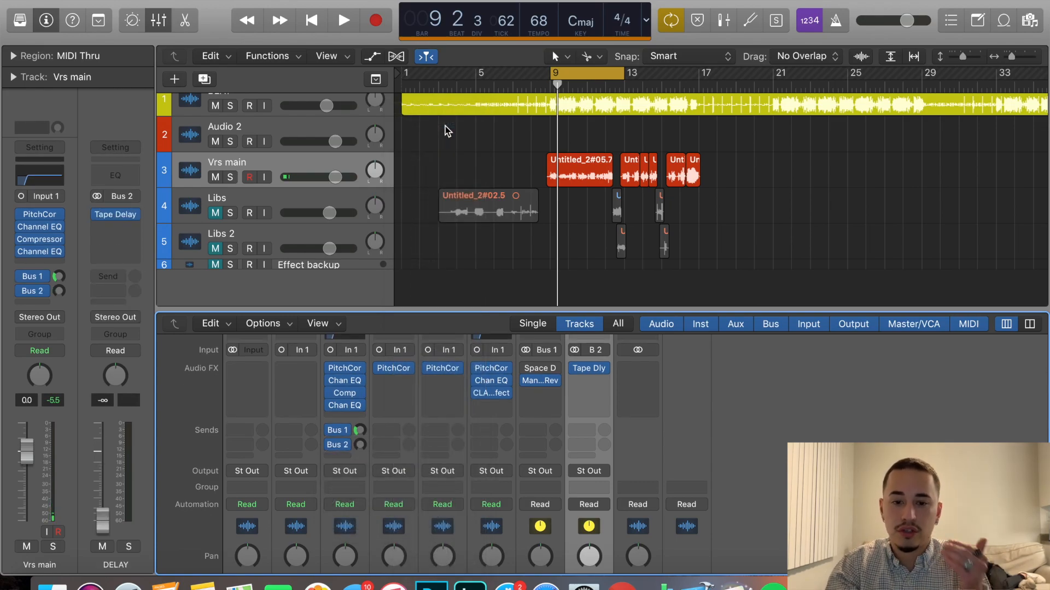
Bypass Tape Delay and insert the stereo Waves H-Delay (s) in the DELAY channel's second effect slot.
click(576, 369)
click(595, 383)
mouse_move(621, 428)
mouse_move(624, 565)
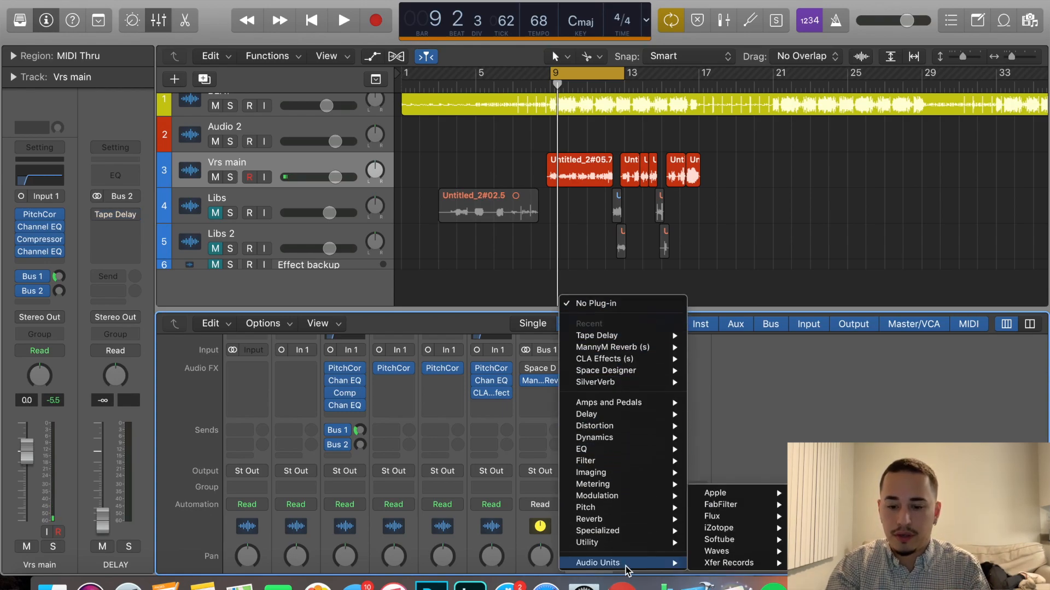
mouse_move(716, 551)
scroll(853, 416, down, 10)
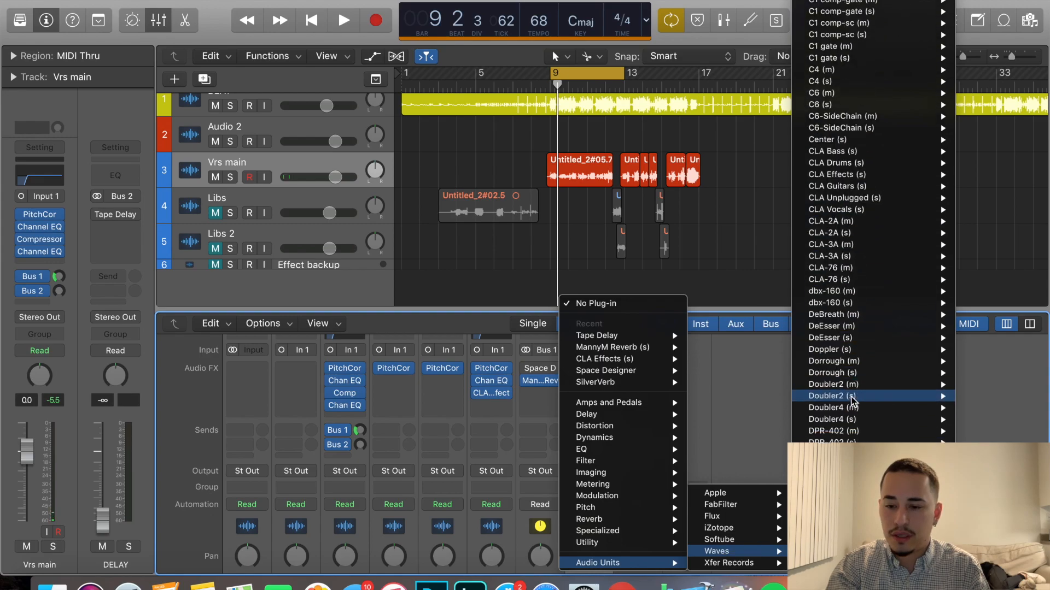
scroll(860, 434, down, 10)
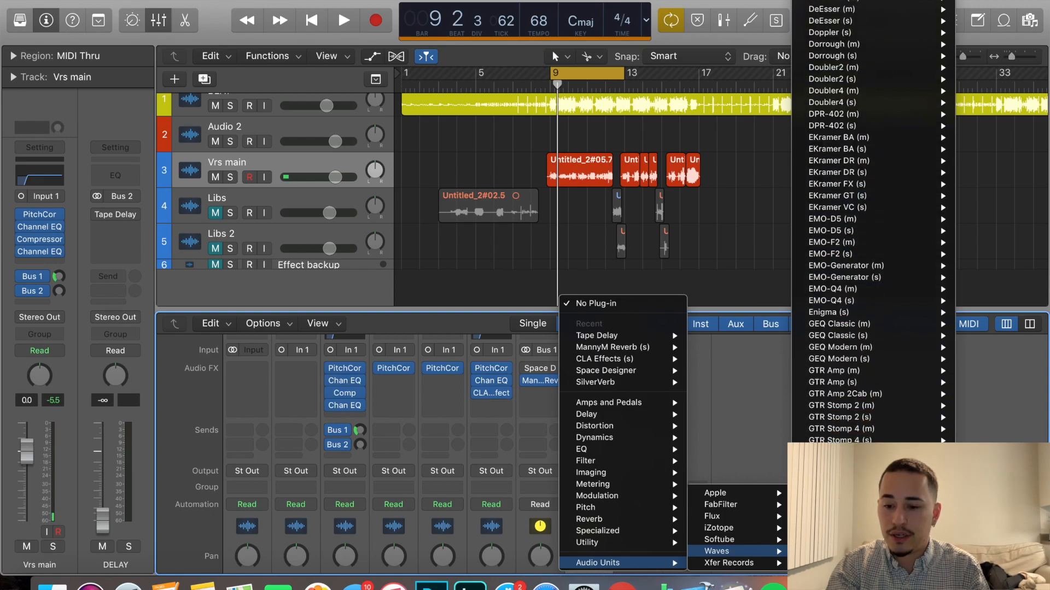
scroll(820, 432, down, 5)
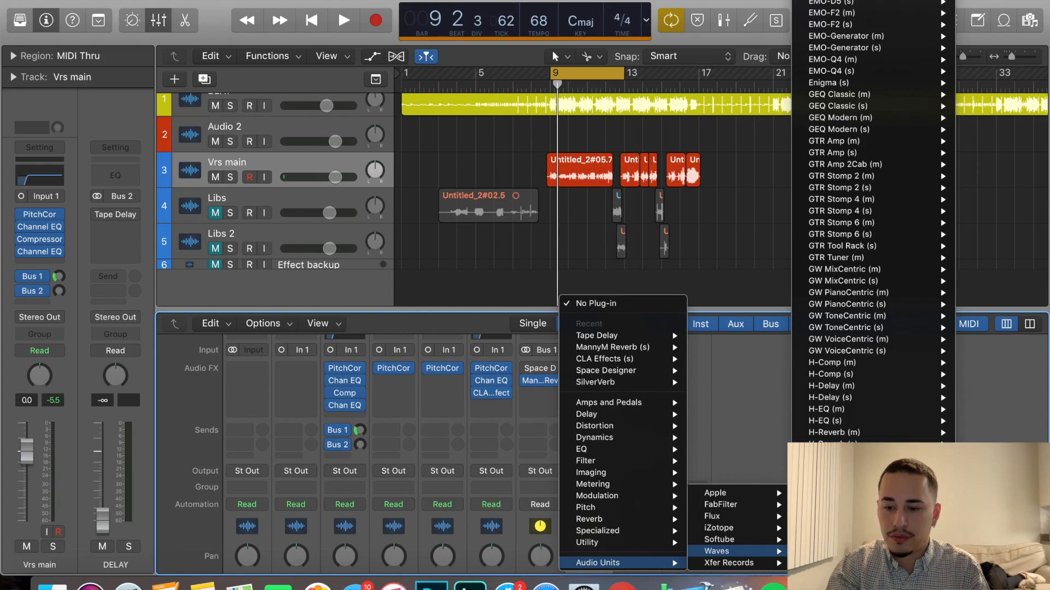
mouse_move(862, 404)
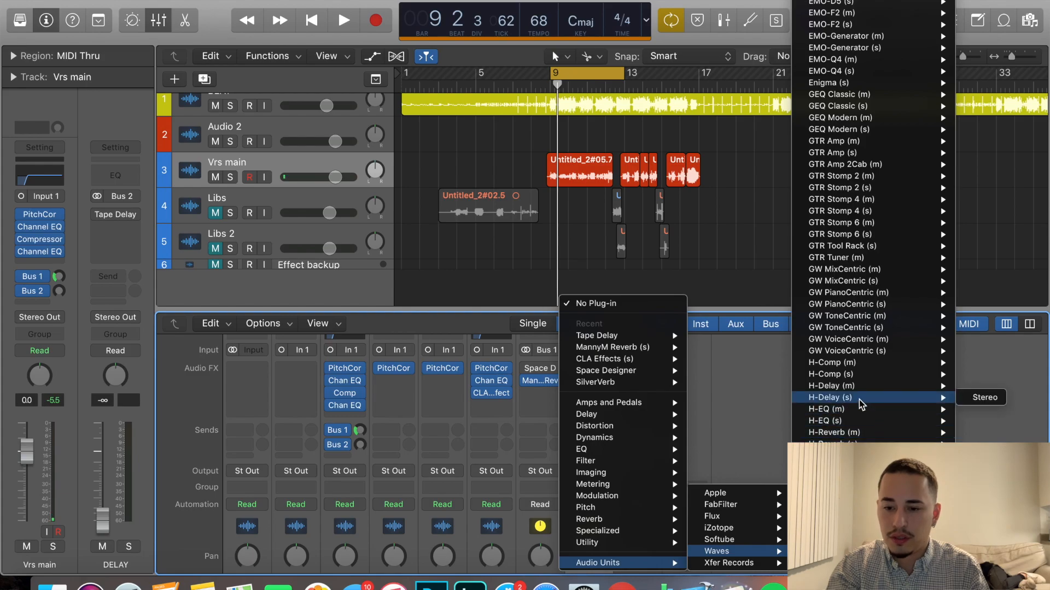
click(986, 399)
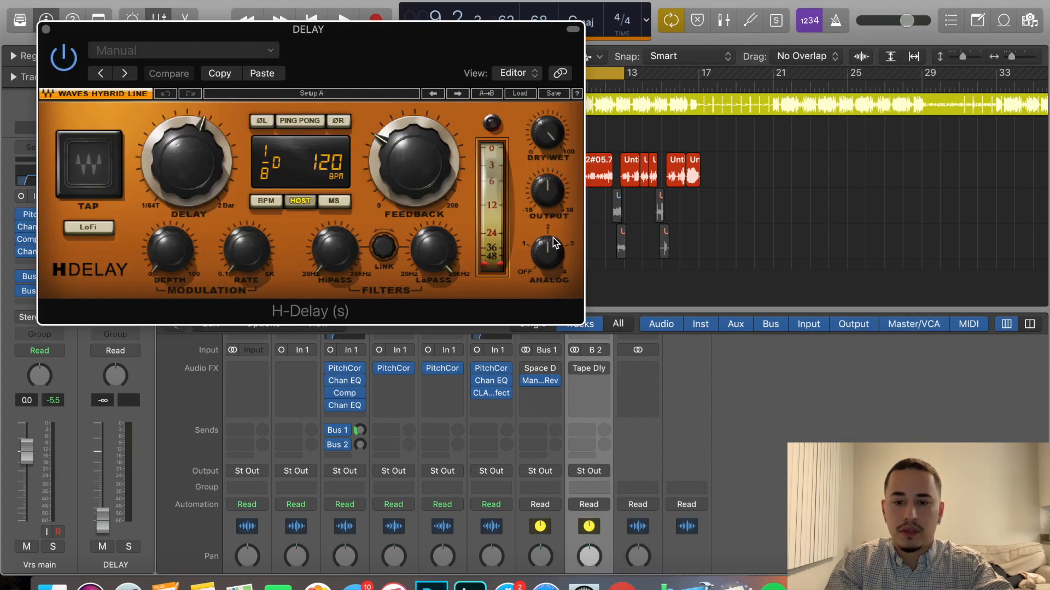
Turn off H-Delay's analog character, adjust its LoPass filter, enable Ping Pong and set the delay time to 1/2.
mouse_move(548, 250)
mouse_down()
mouse_move(554, 226)
mouse_move(527, 249)
mouse_move(538, 239)
mouse_up()
drag(433, 250, 433, 271)
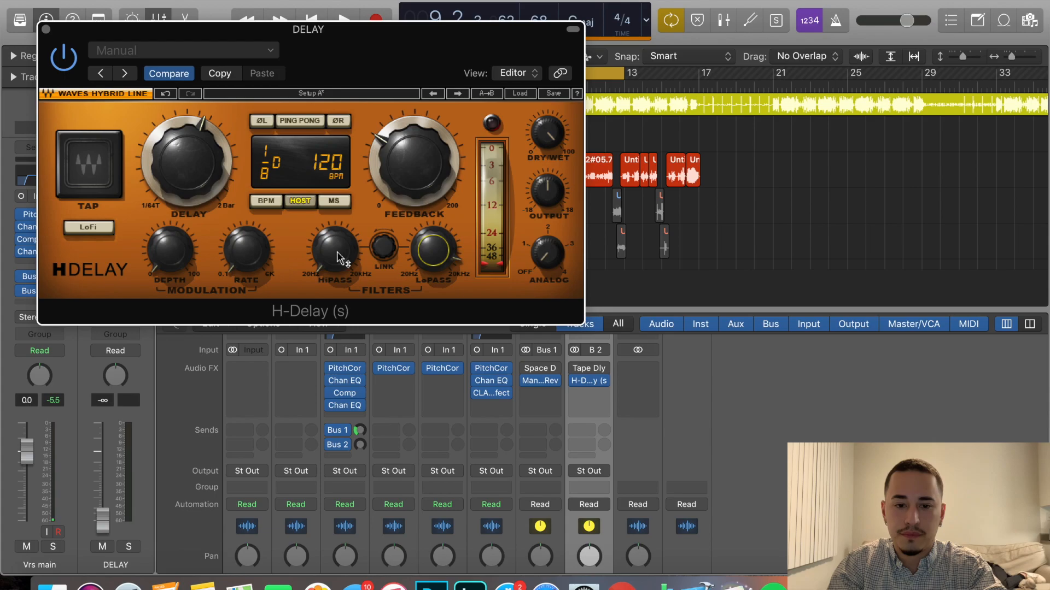
click(512, 95)
click(513, 97)
click(312, 120)
drag(194, 159, 194, 147)
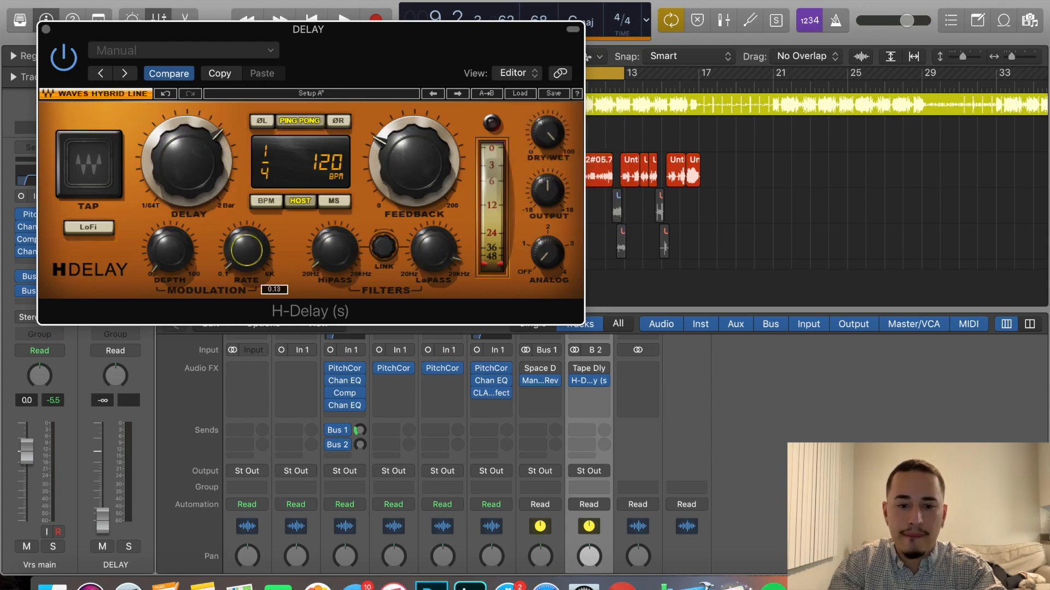
click(46, 29)
Try the Vrs main channel's Bus 2 send during playback, return it to minimum and raise the DELAY fader to 0.0 dB.
key(space)
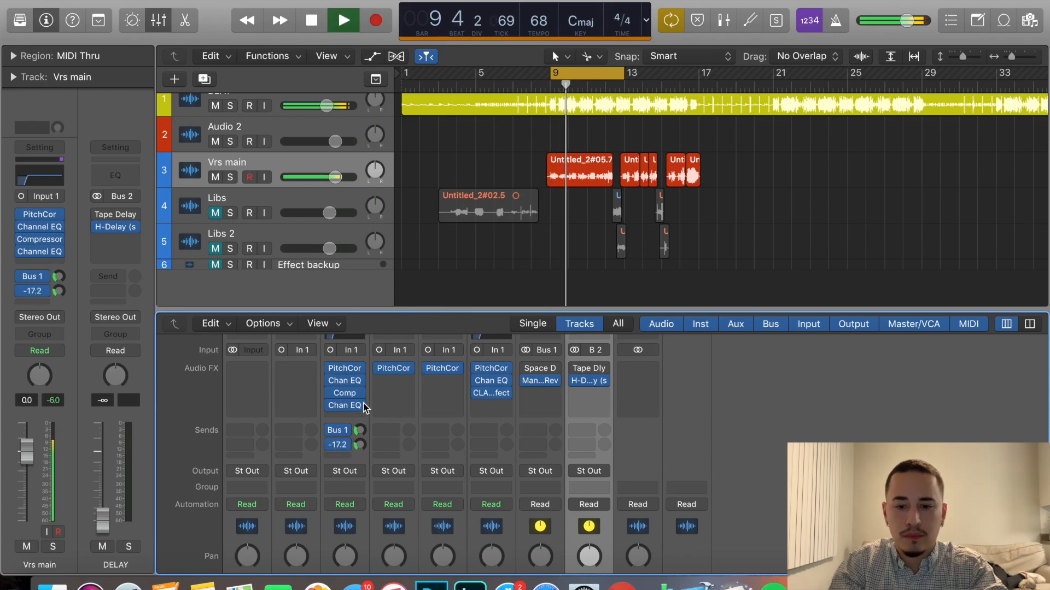
scroll(357, 350, down, 3)
drag(358, 349, 357, 385)
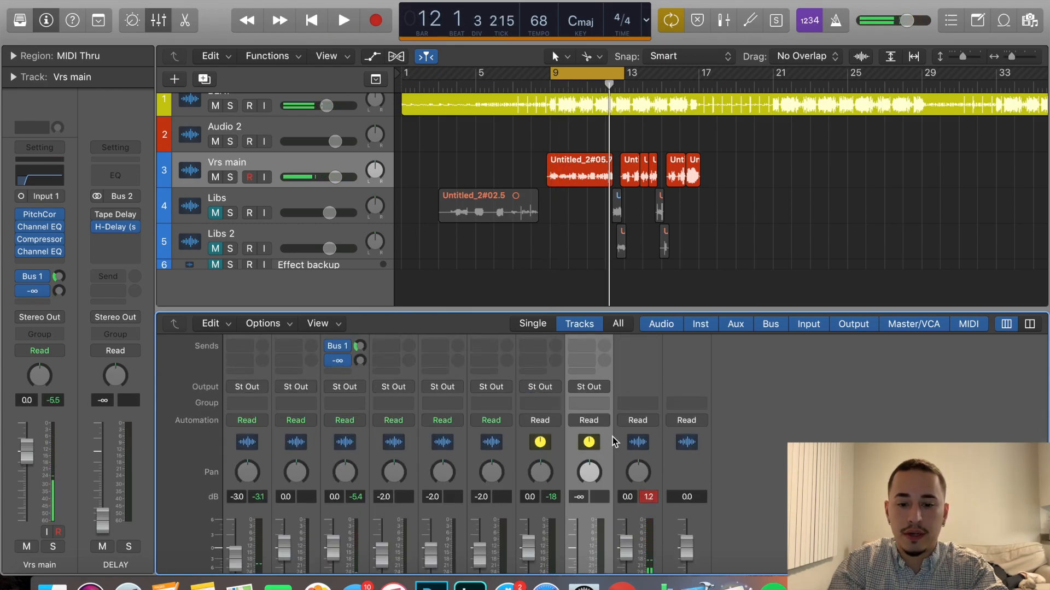
scroll(612, 437, down, 3)
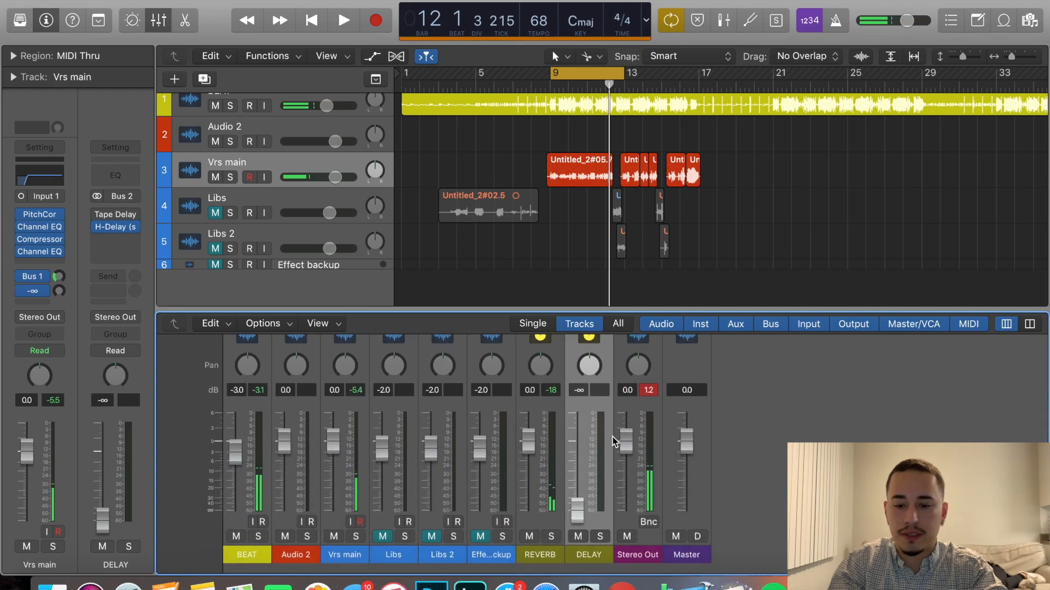
alt+click(582, 462)
scroll(607, 440, up, 5)
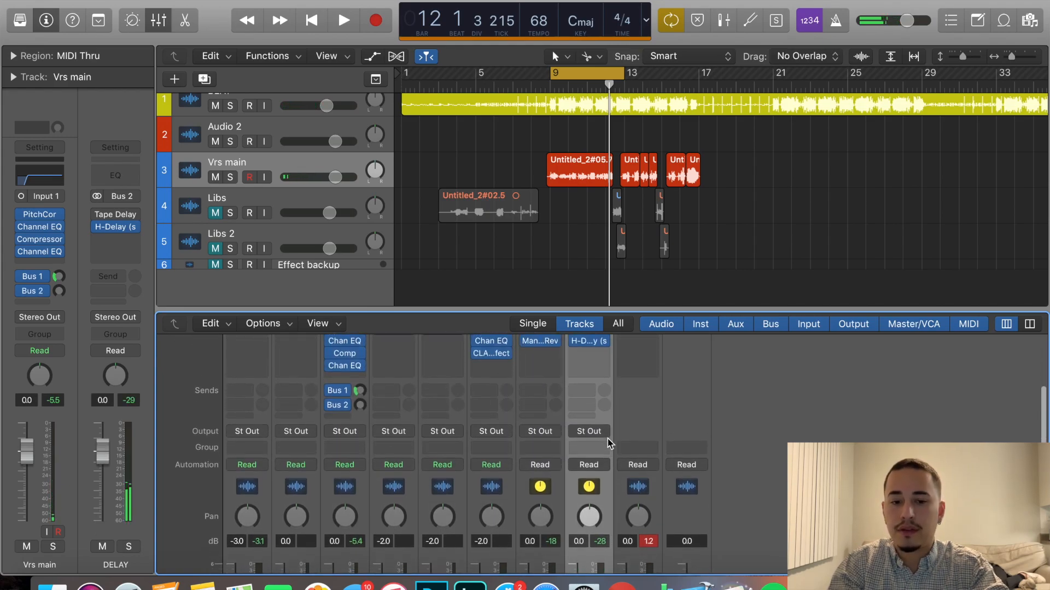
Play the loop and set the Vrs main channel's Bus 2 send to about -18.5 dB, stopping playback when finished.
key(space)
mouse_move(363, 441)
mouse_down()
mouse_move(367, 409)
mouse_move(360, 437)
mouse_up()
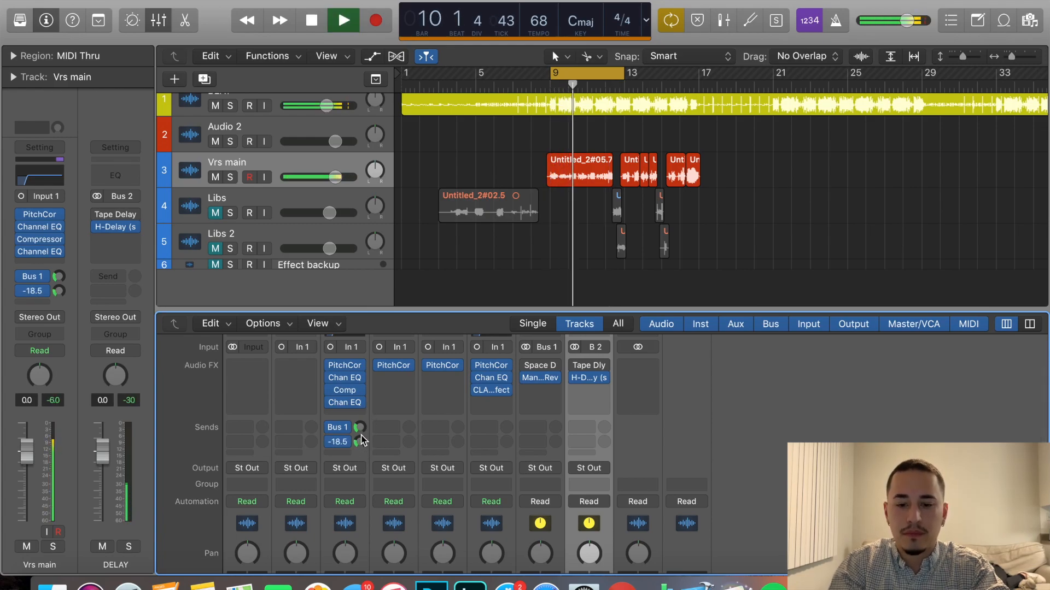
scroll(538, 463, down, 1)
scroll(538, 463, down, 3)
scroll(563, 459, up, 6)
key(space)
Refine H-Delay during playback: lower the feedback, set the delay time to 1/4, and adjust the HiPass and LoPass filters and dry/wet mix.
click(591, 457)
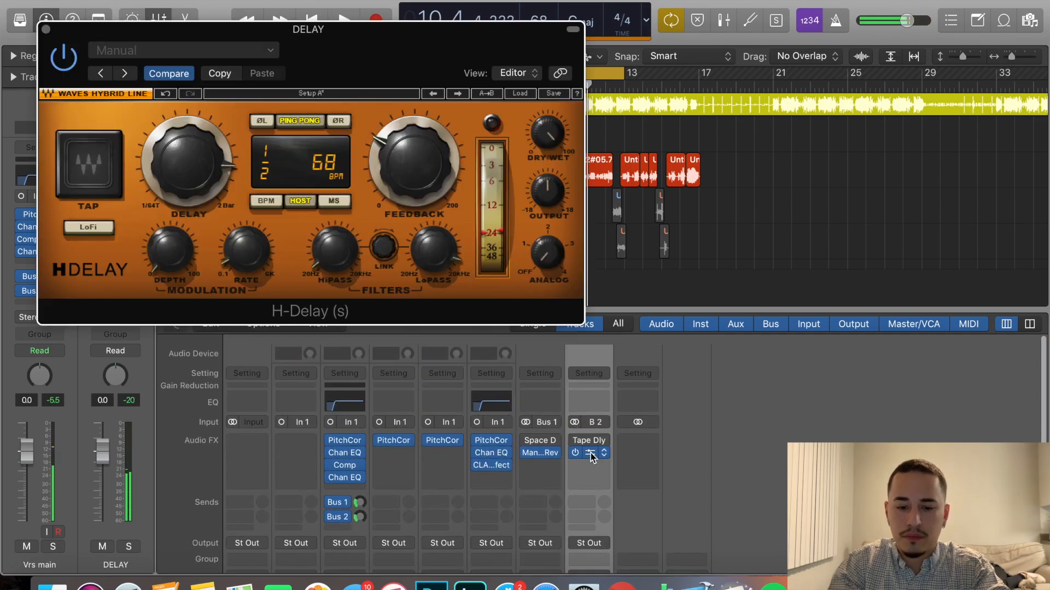
drag(434, 205, 421, 183)
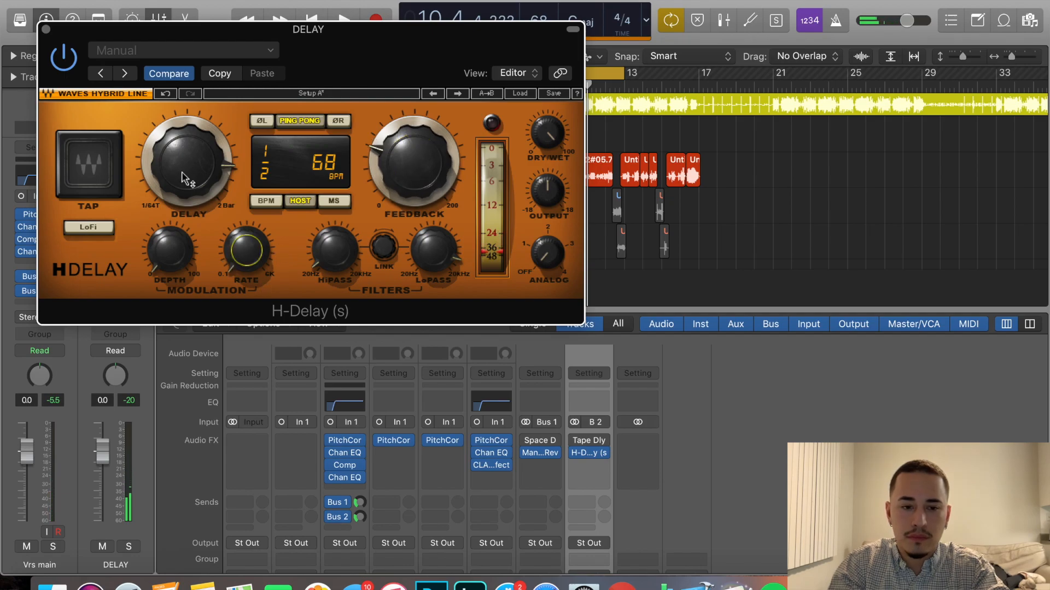
mouse_move(188, 166)
mouse_down()
mouse_move(189, 176)
mouse_move(194, 168)
mouse_up()
key(space)
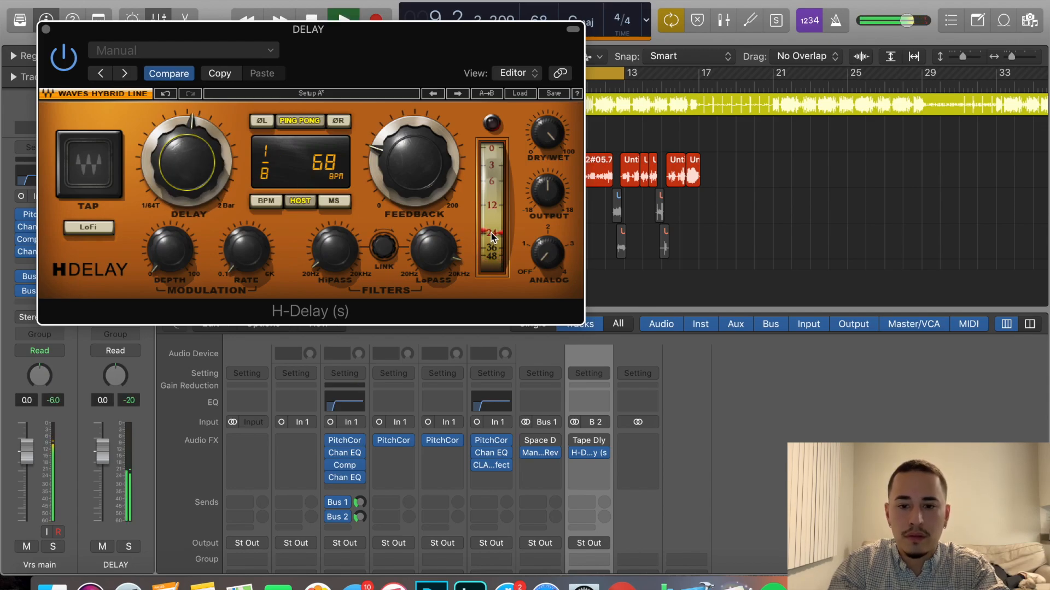
click(432, 252)
drag(429, 251, 429, 254)
drag(337, 251, 337, 236)
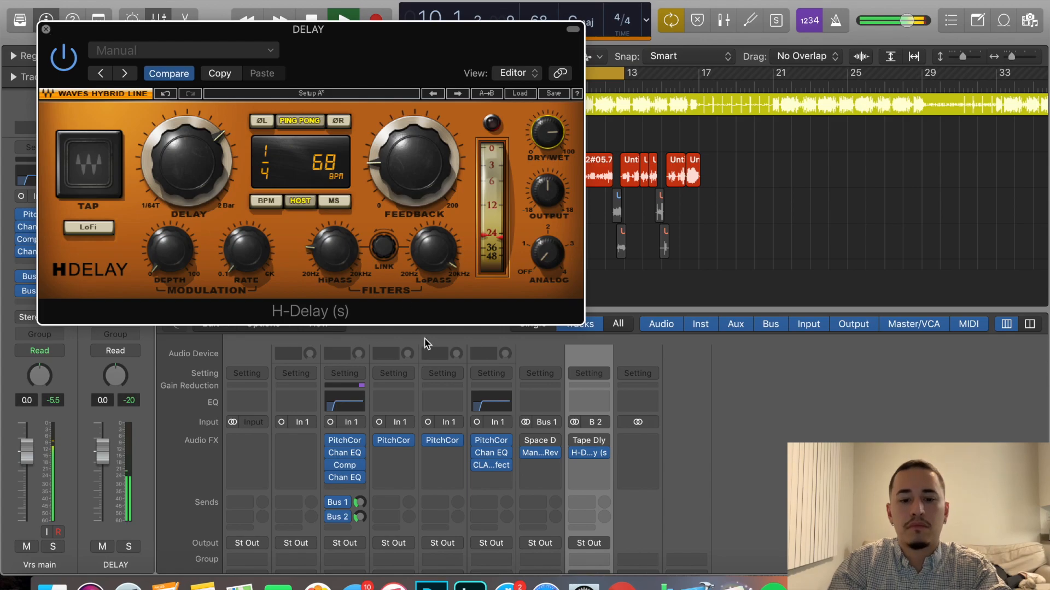
Lower the Vrs main channel's Bus 2 send to about -21.5 dB and stop playback.
drag(360, 517, 361, 520)
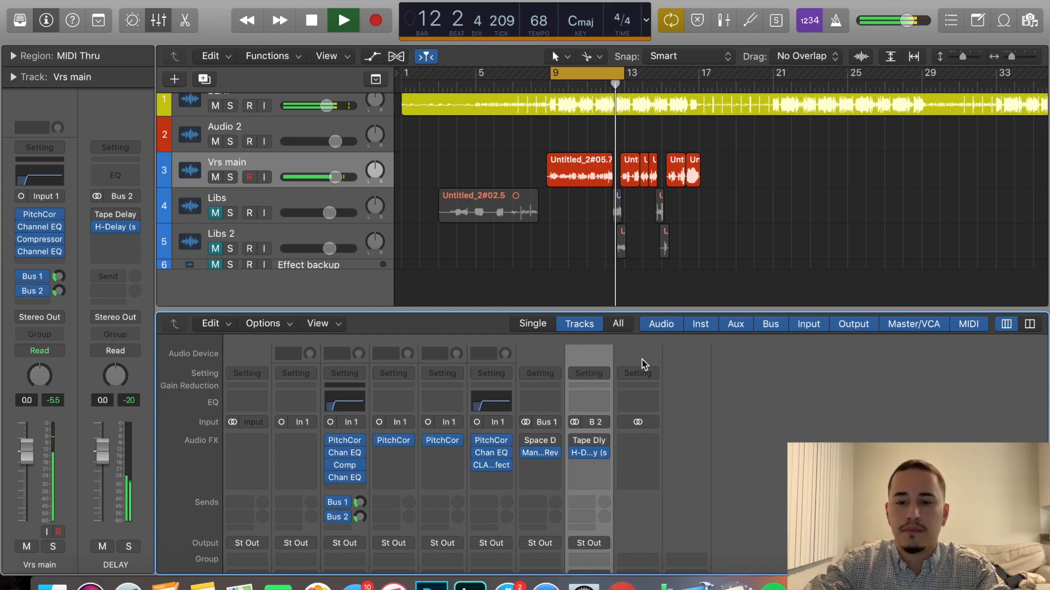
key(space)
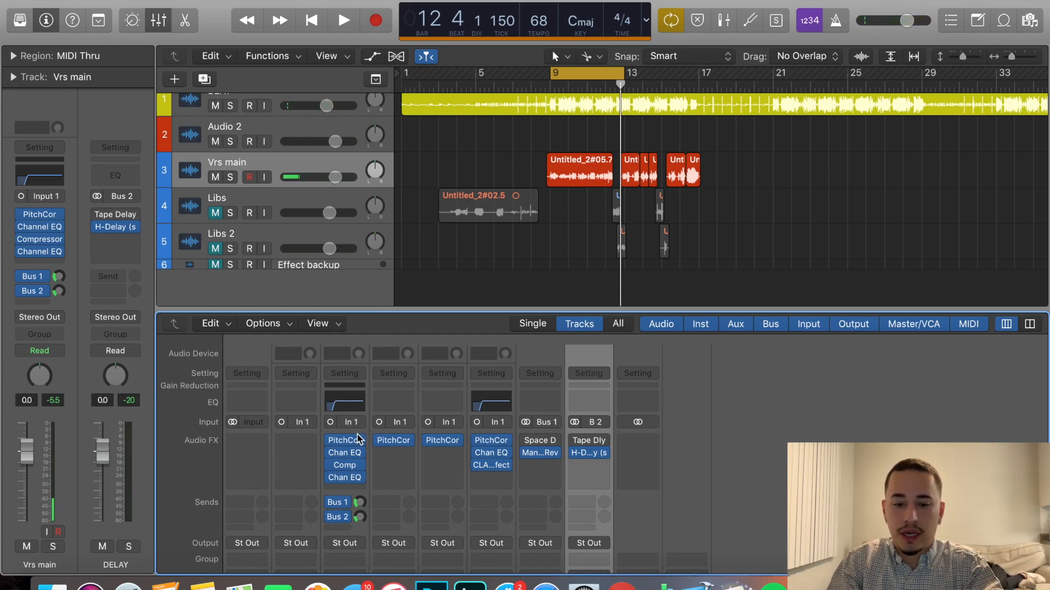
Copy the Vrs main channel's pitch correction, Channel EQ and Compressor inserts to the Libs and Libs 2 channels.
drag(349, 441, 439, 442)
drag(347, 454, 440, 459)
drag(354, 474, 441, 468)
Add sends to Bus 1 (REVERB) and Bus 2 (DELAY) on the Libs channel.
click(385, 499)
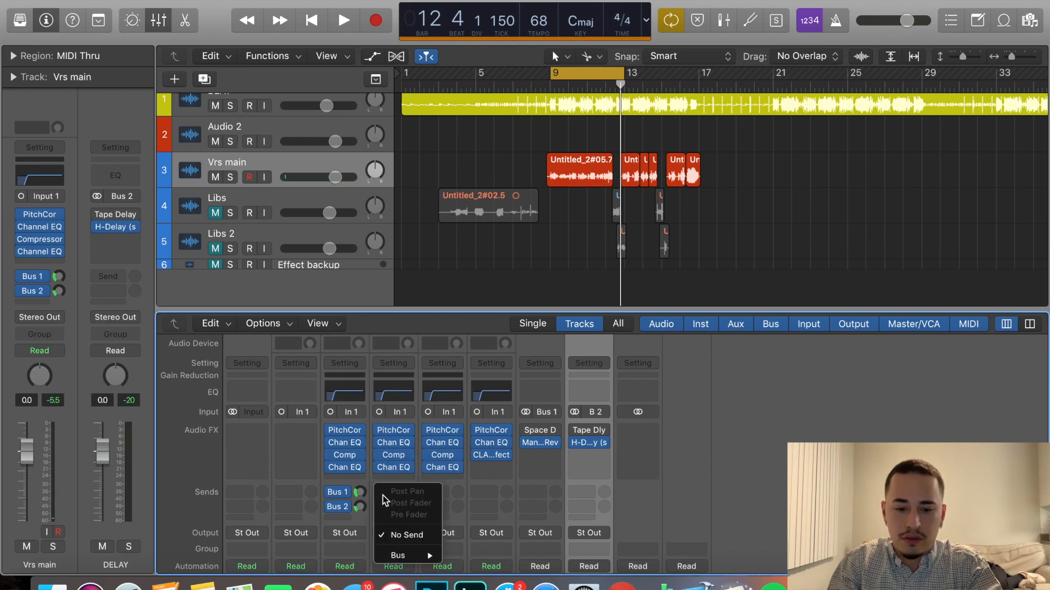
mouse_move(423, 555)
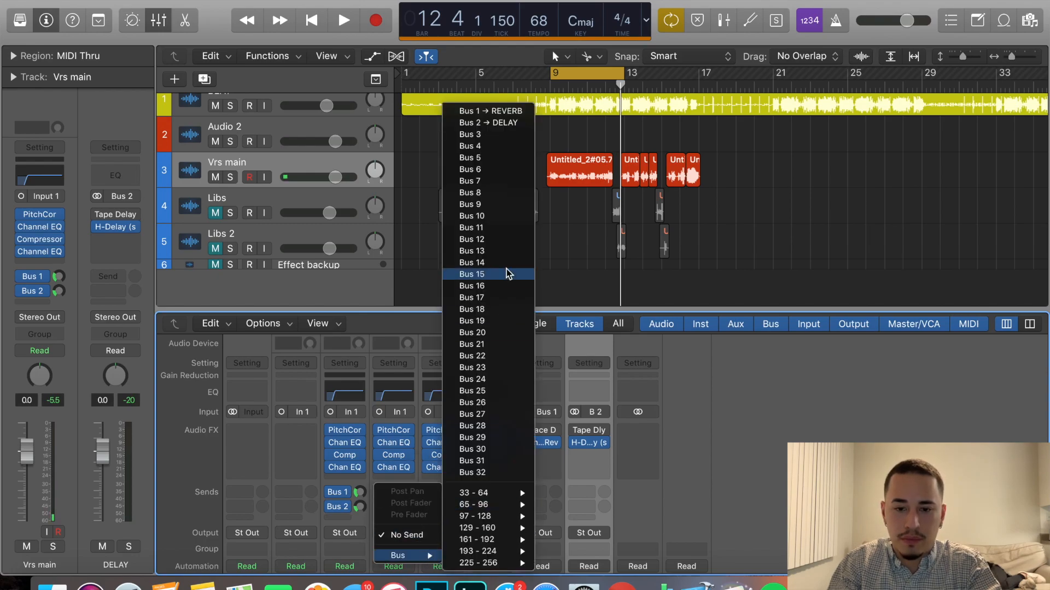
click(507, 111)
click(390, 497)
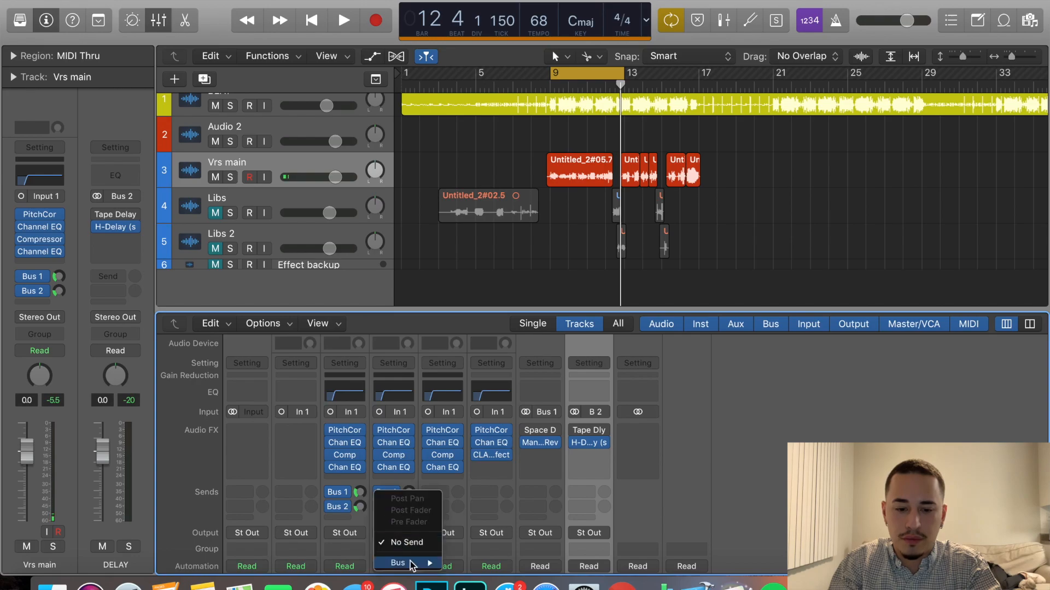
mouse_move(410, 562)
click(499, 123)
Add sends to Bus 1 (REVERB) and Bus 2 (DELAY) on the Libs 2 channel.
click(437, 492)
mouse_move(454, 556)
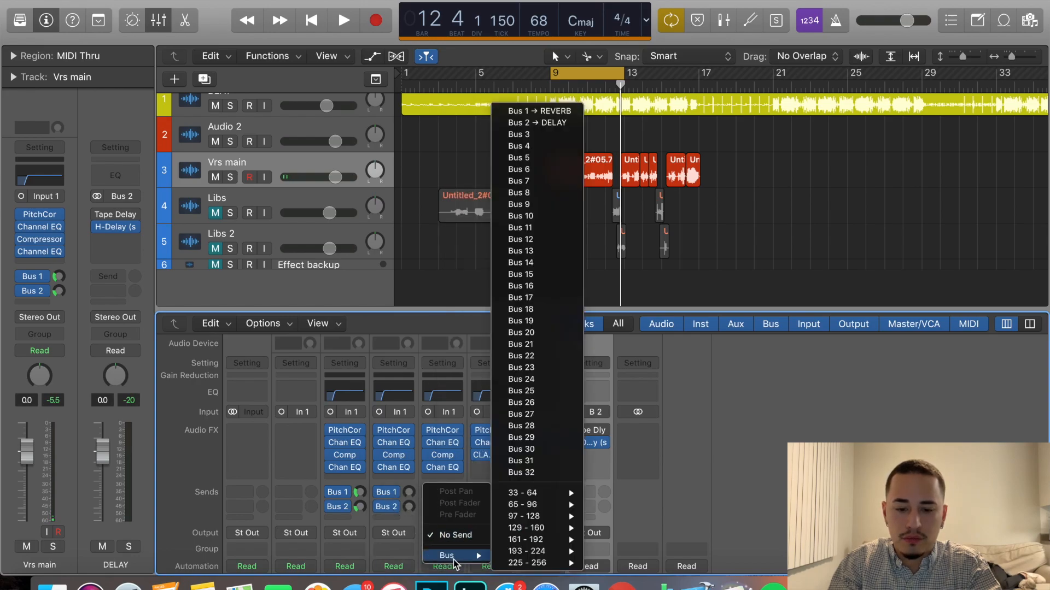
click(551, 111)
click(440, 507)
mouse_move(451, 563)
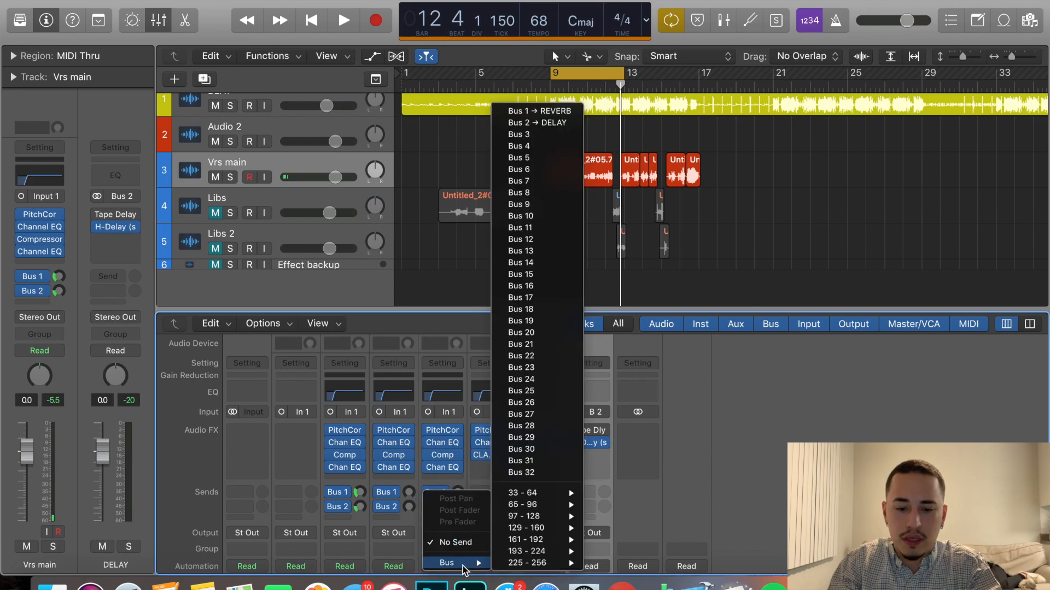
click(559, 123)
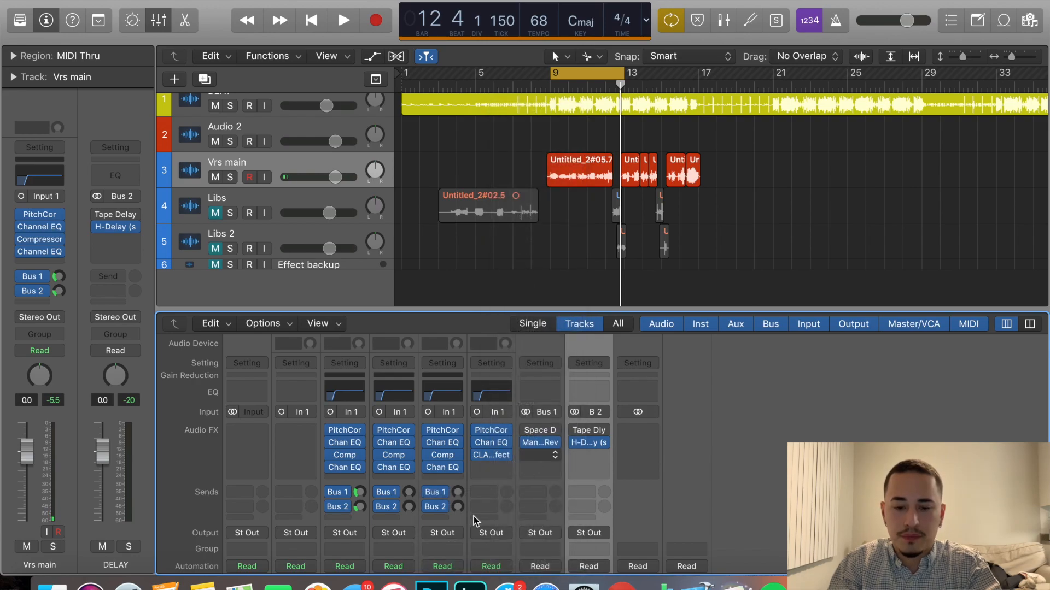
Set the Libs channel's Bus 1 send to -14.0 dB and raise its Bus 2 send and the Libs 2 sends.
click(359, 494)
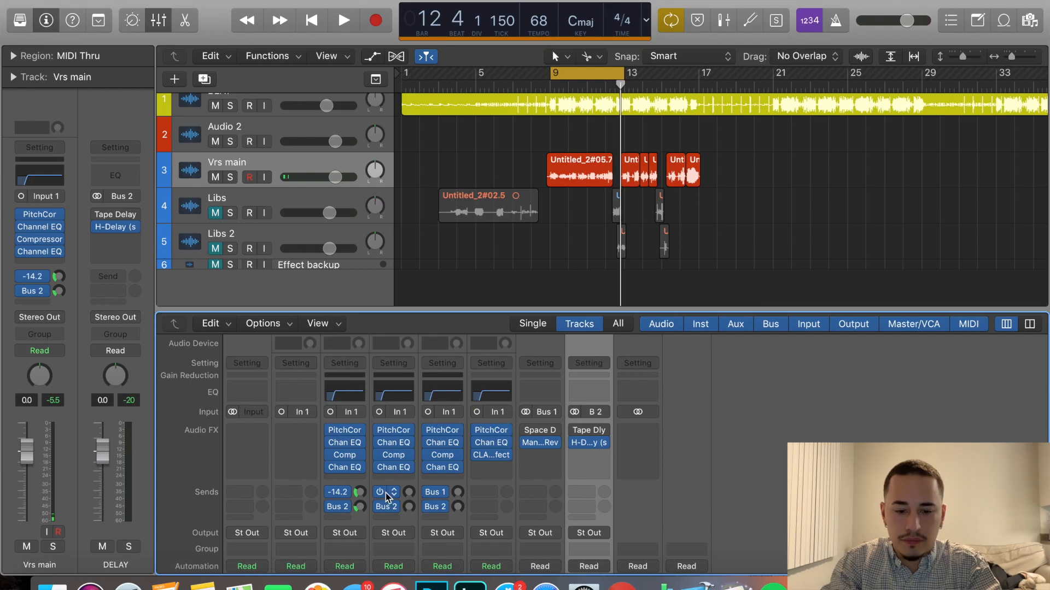
click(409, 494)
text(-14)
key(Return)
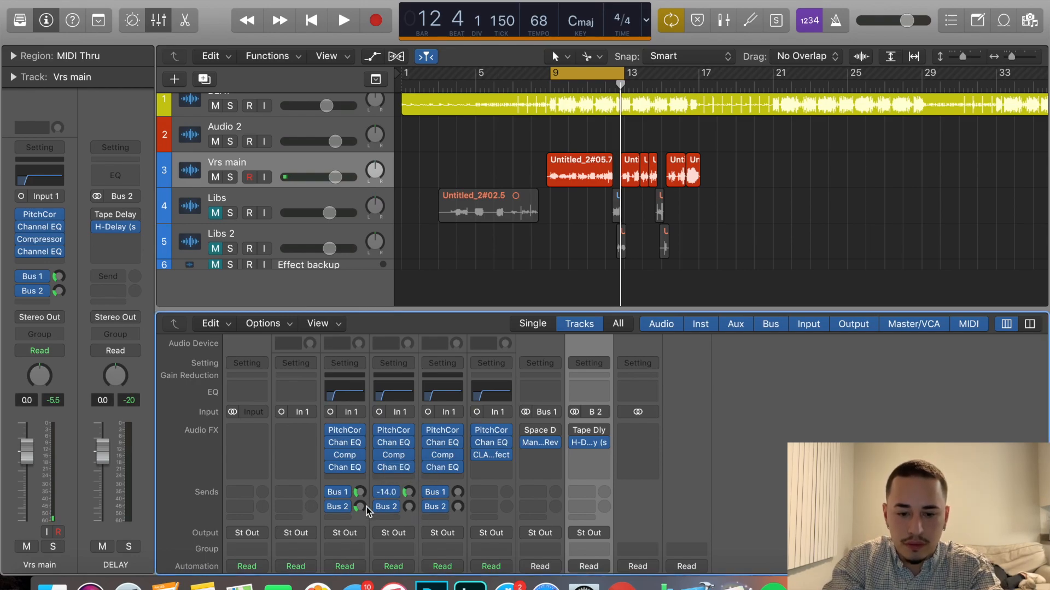
click(410, 508)
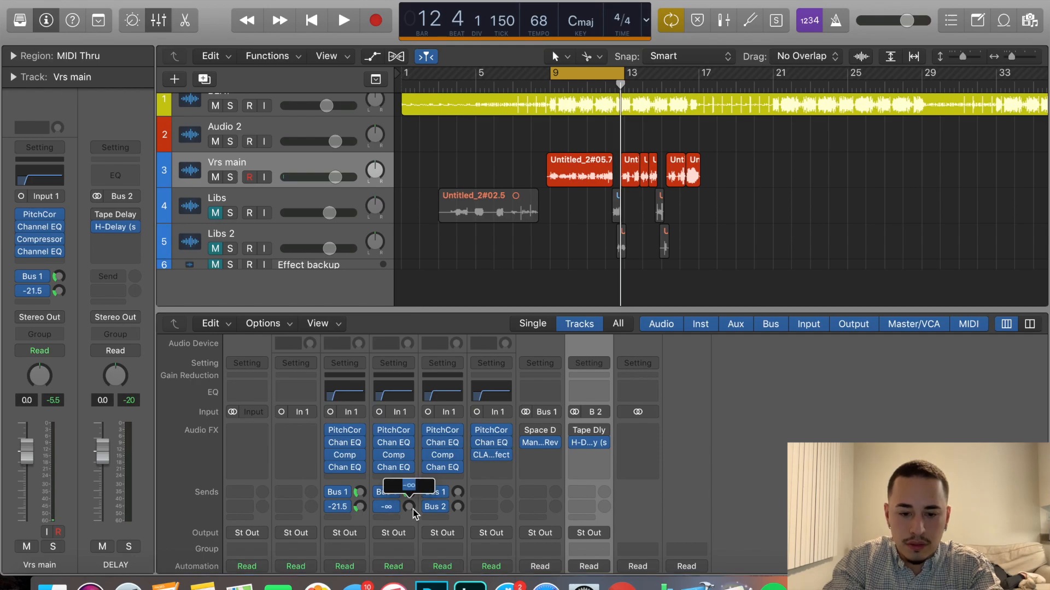
text(-2)
key(Return)
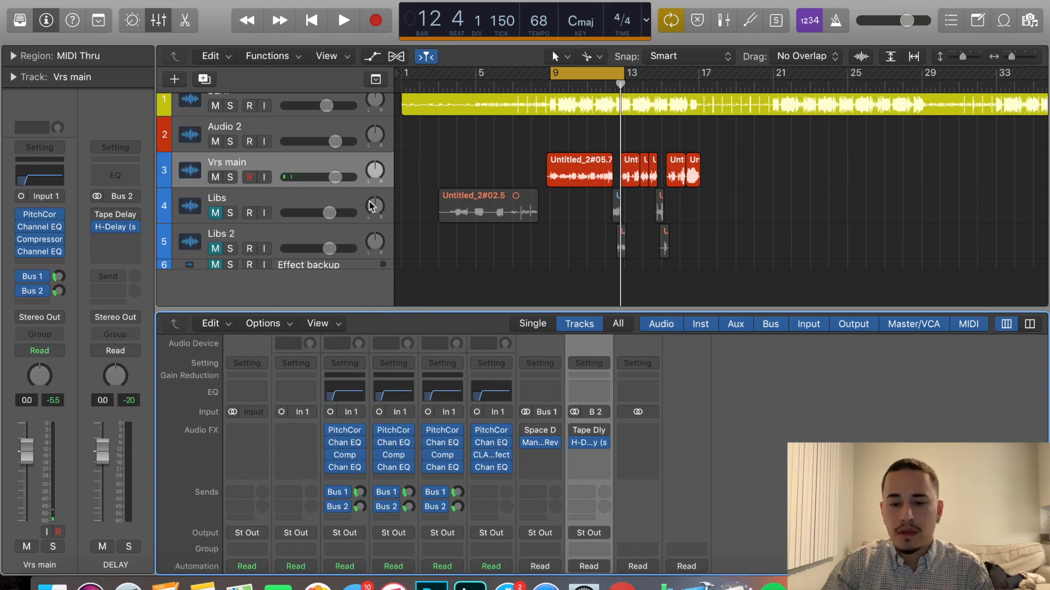
Unmute the Libs and Libs 2 channels and play the song with the cycle turned off.
scroll(394, 464, down, 5)
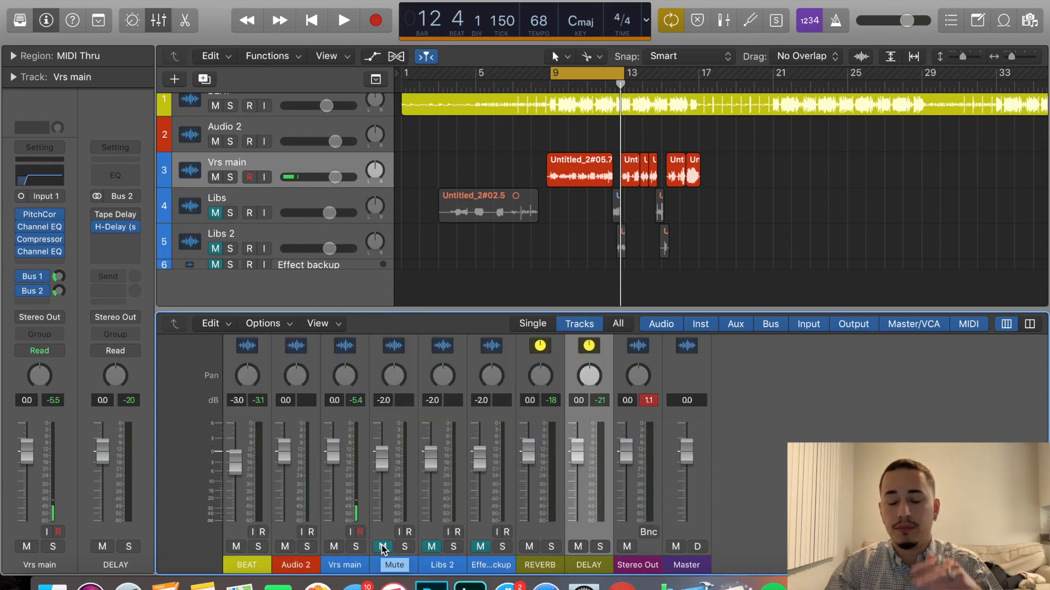
click(382, 546)
click(431, 547)
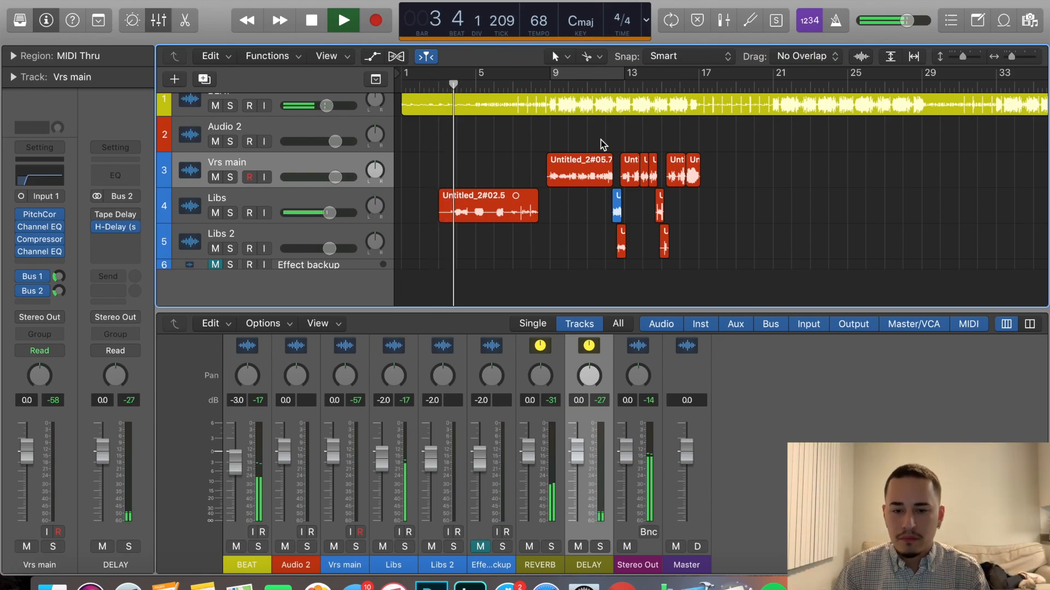
Lower the Libs track volume to -9.0 dB and the Vrs main volume to -5.0 dB during playback.
drag(329, 213, 314, 212)
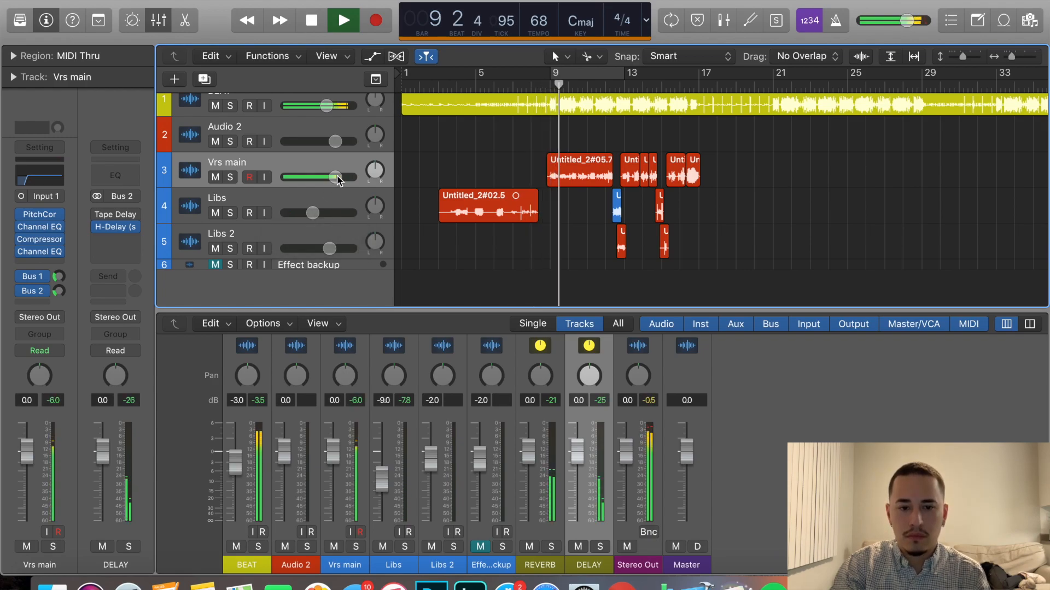
drag(335, 177, 334, 177)
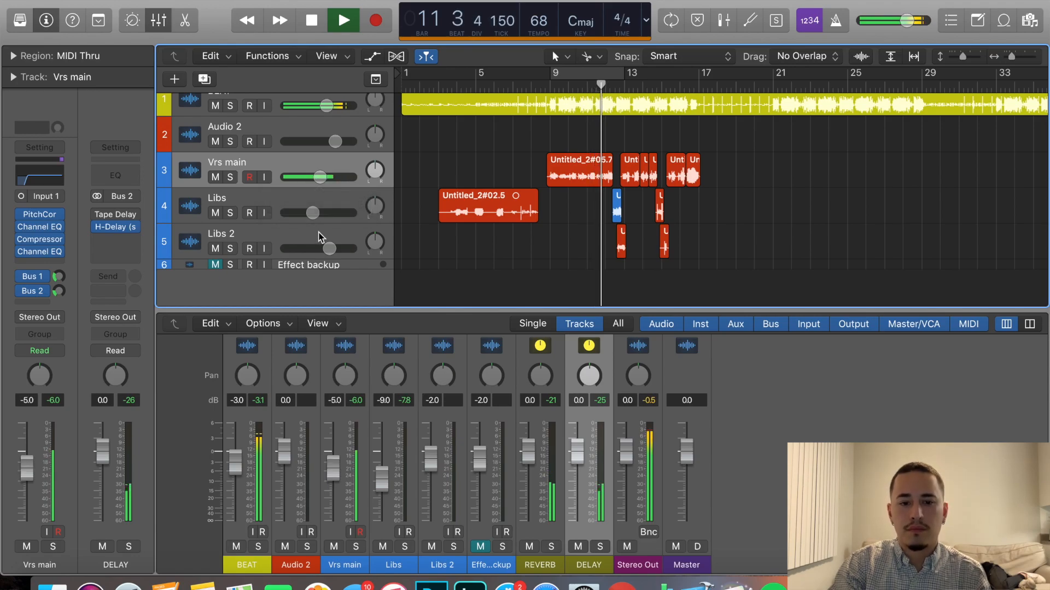
double_click(323, 175)
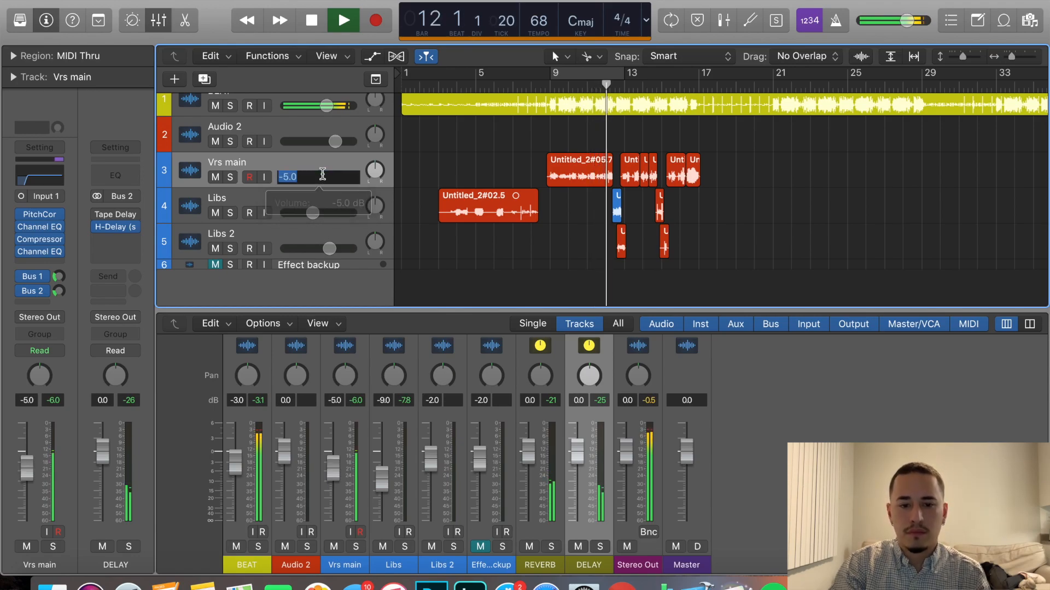
Lower the Libs 2 volume to -8.0 dB, set Libs to -8.6 dB and stop playback.
click(332, 250)
drag(335, 250, 296, 247)
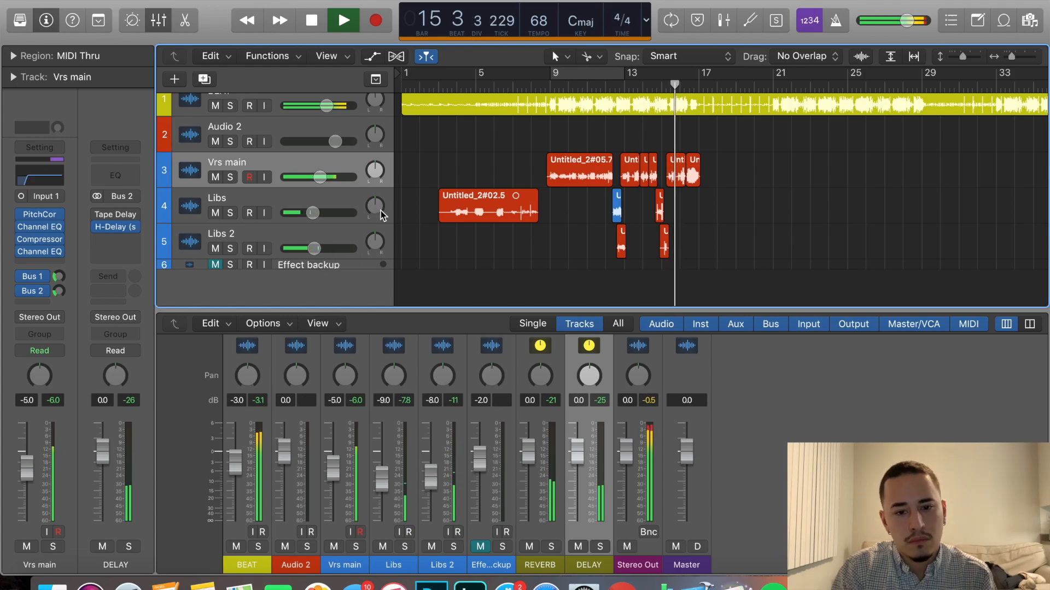
drag(312, 213, 315, 214)
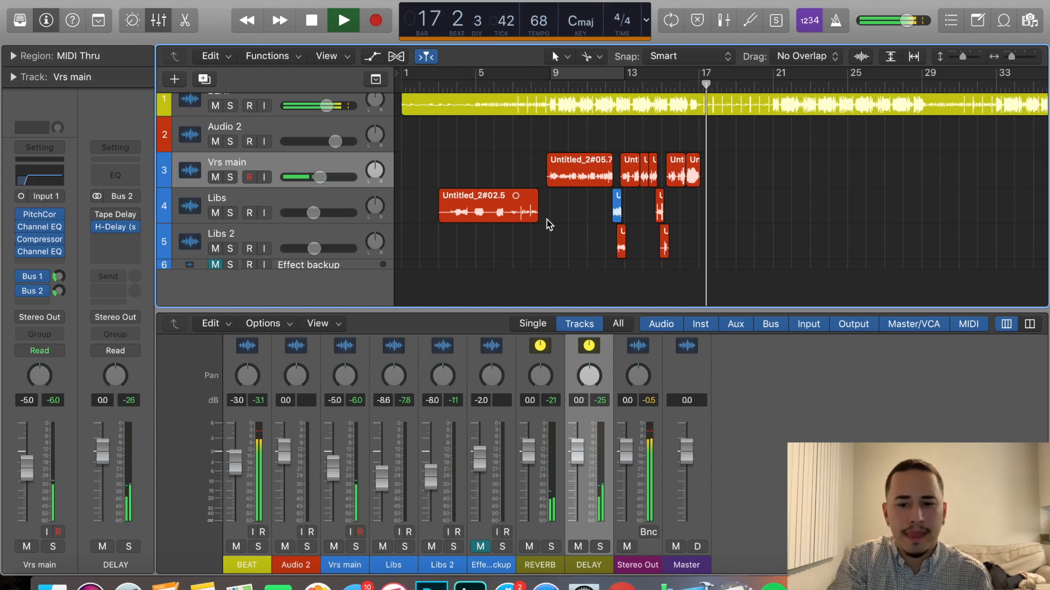
key(space)
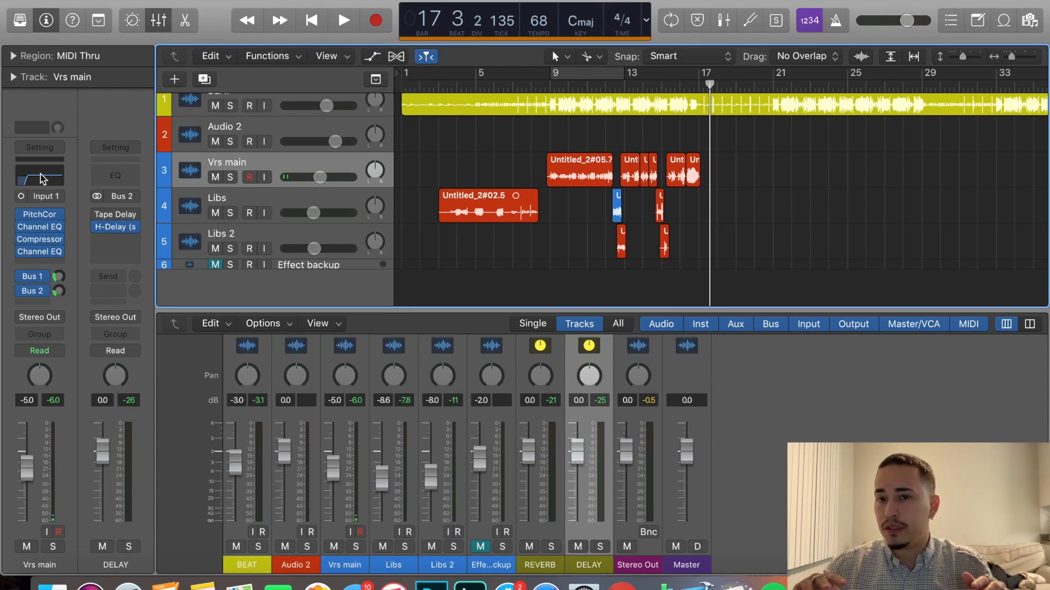
mouse_move(43, 245)
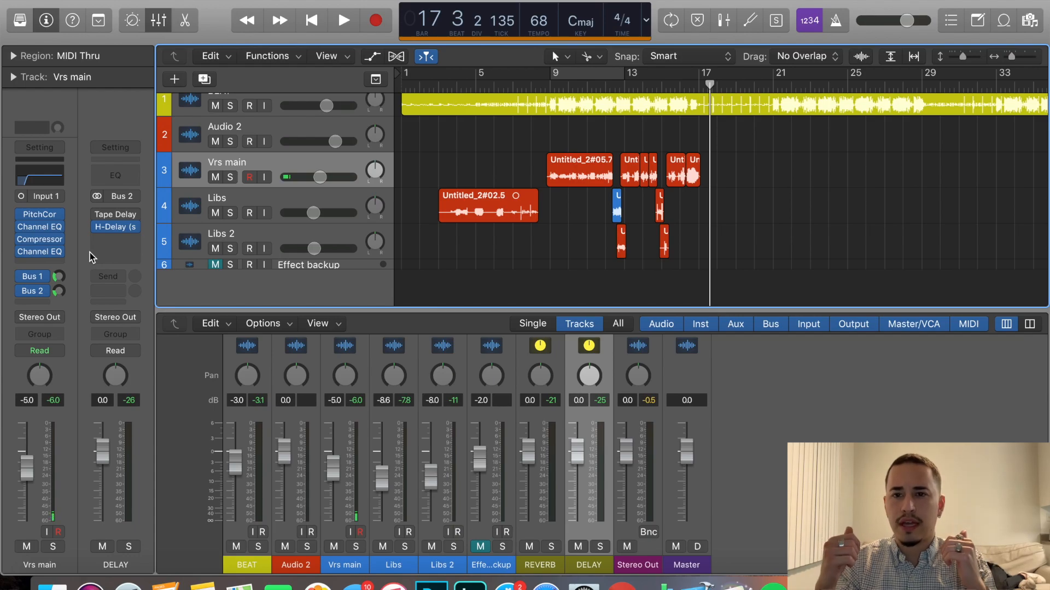
scroll(539, 481, up, 8)
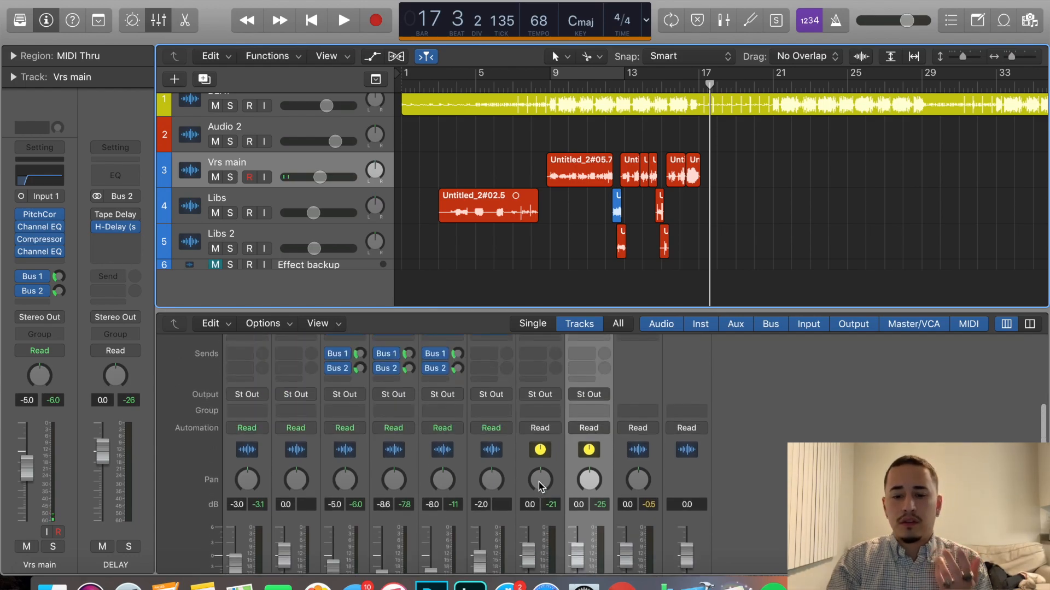
mouse_move(541, 448)
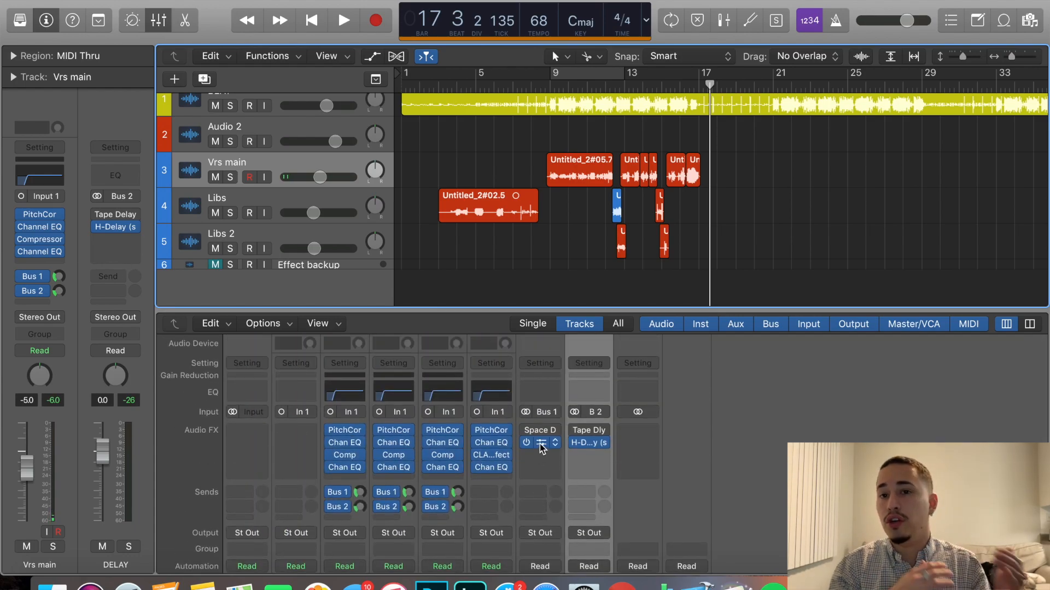